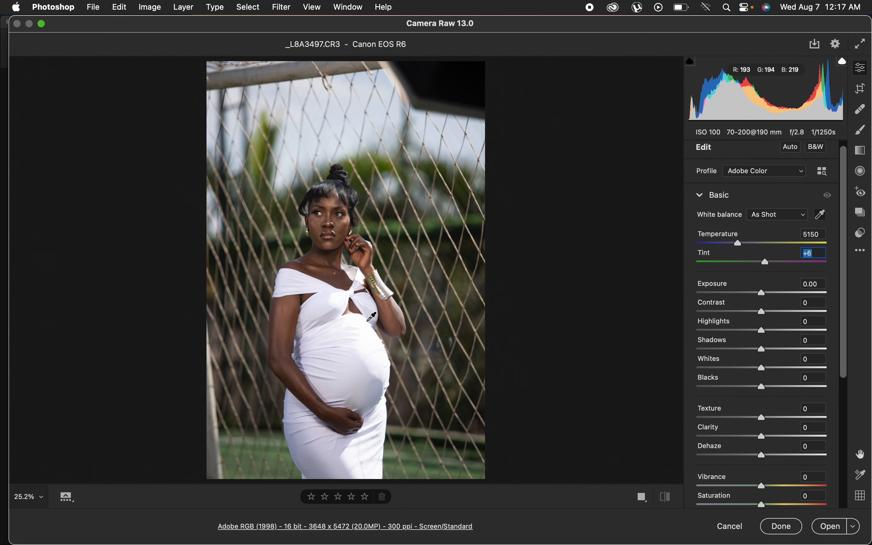
Set Contrast to +14, Highlights to -100, Shadows to +27, Whites to -100 and Blacks to -9 in the Basic panel.
drag(764, 332, 716, 333)
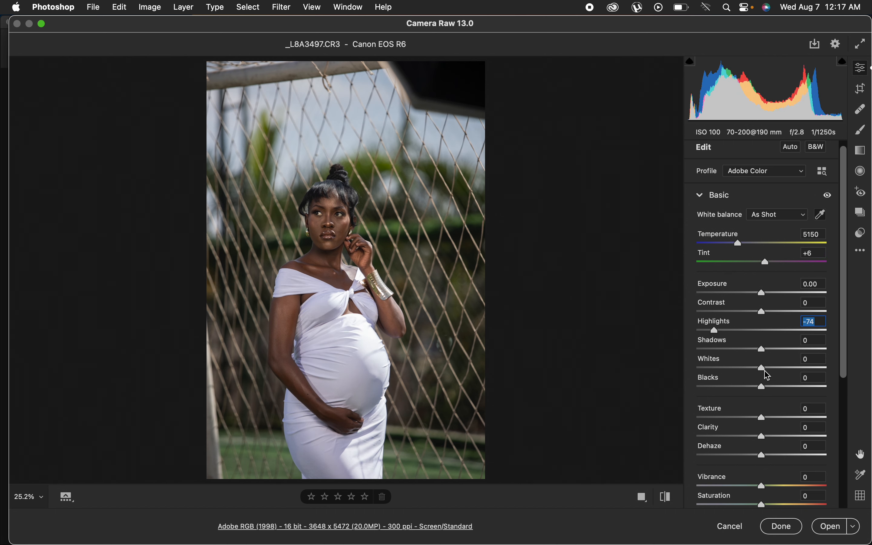
drag(763, 368, 722, 377)
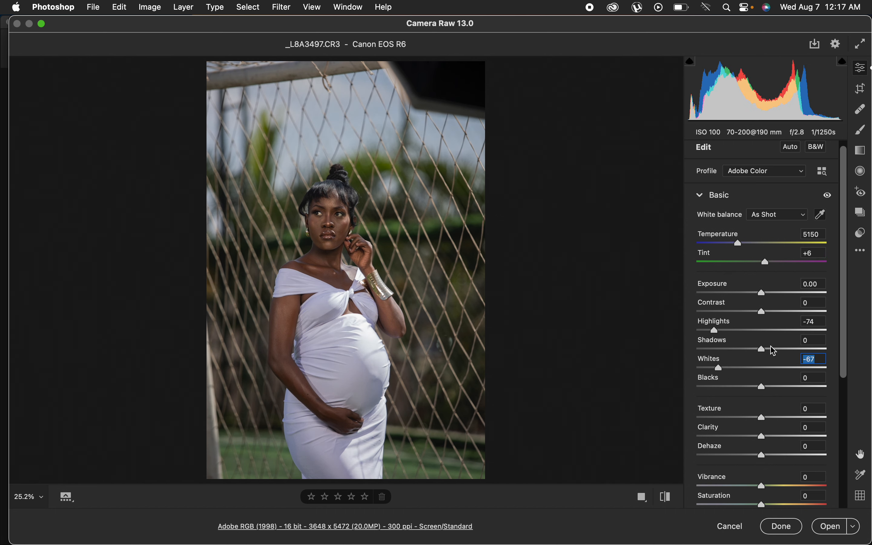
drag(773, 350, 781, 349)
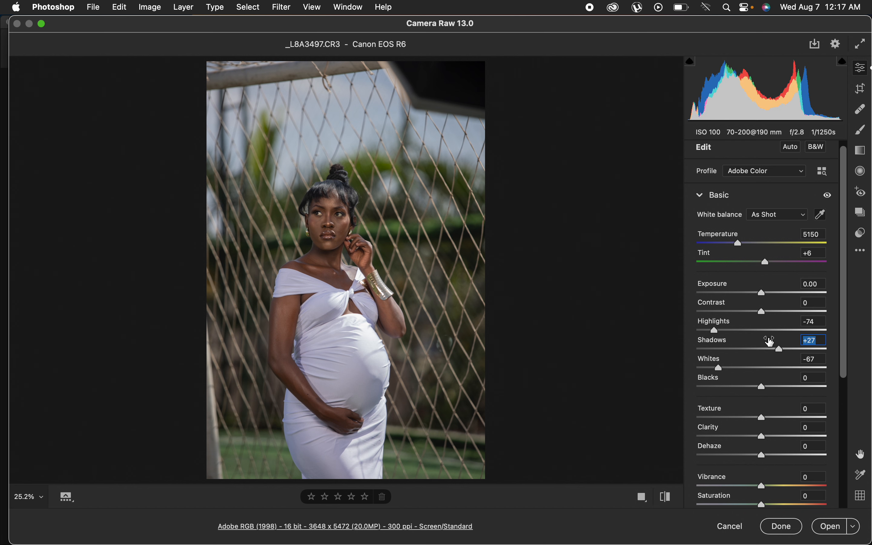
drag(763, 313, 773, 313)
drag(717, 332, 698, 329)
drag(723, 371, 683, 369)
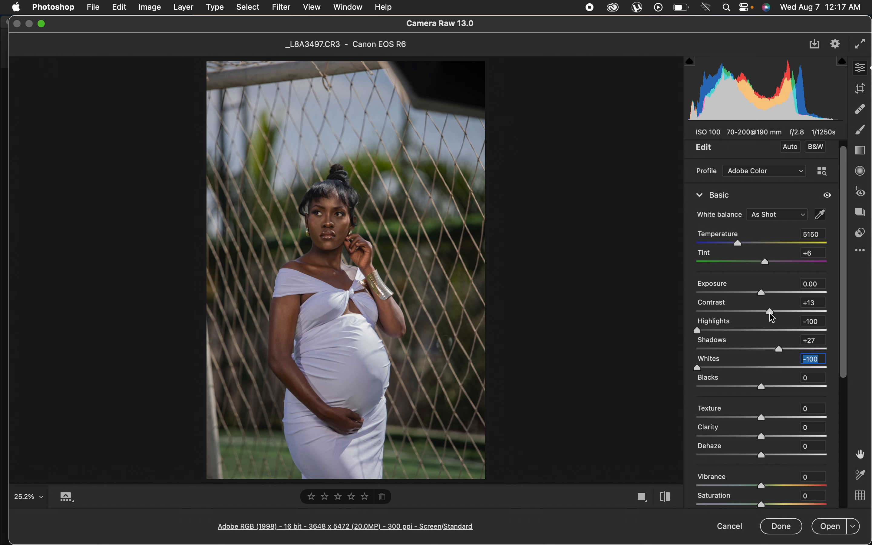
drag(773, 318, 771, 314)
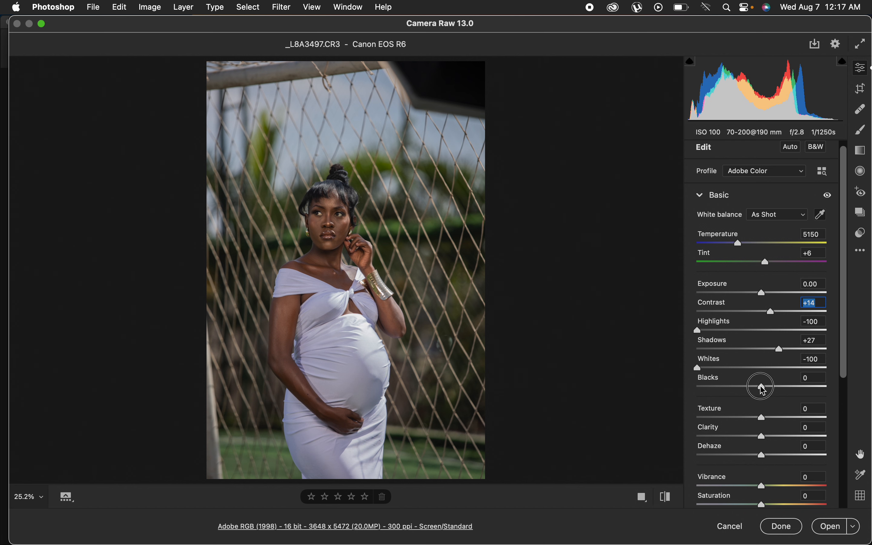
drag(764, 391, 756, 384)
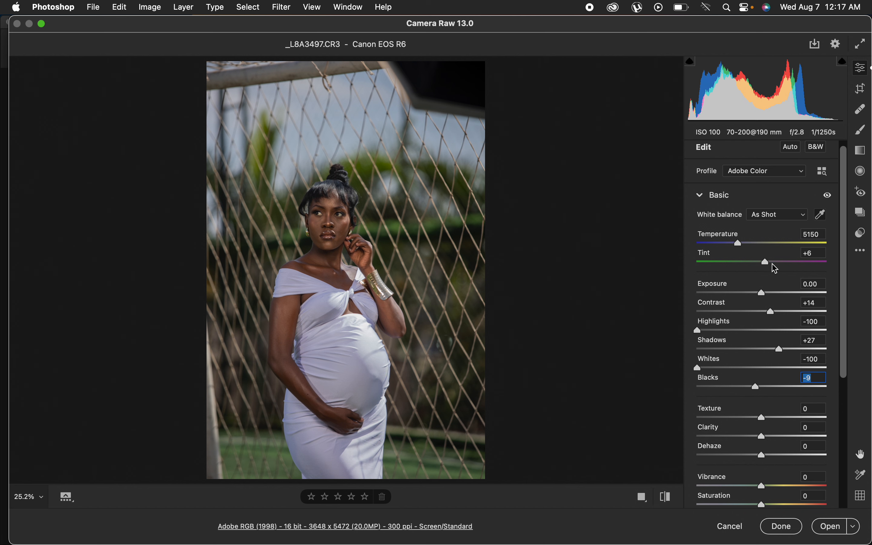
Set Tint to +20, Temperature to 5650 and Vibrance to +6.
drag(767, 265, 776, 264)
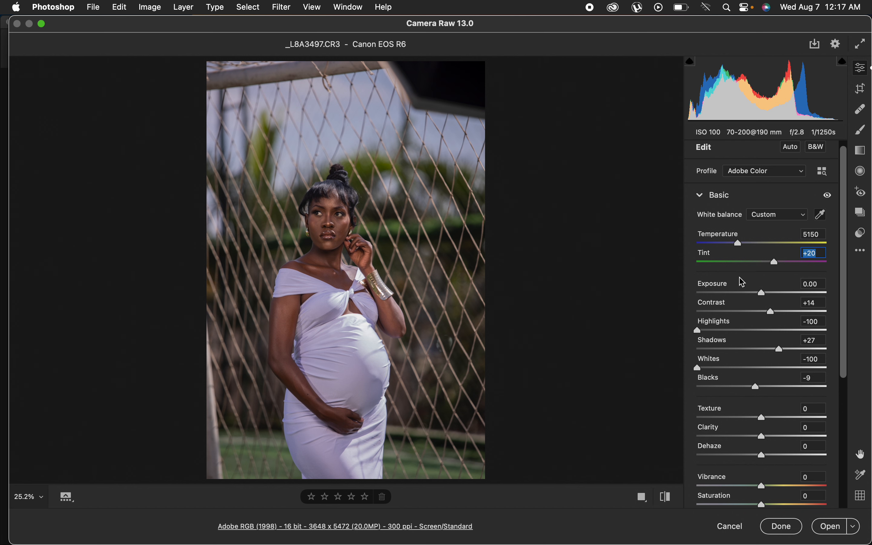
drag(743, 248, 752, 247)
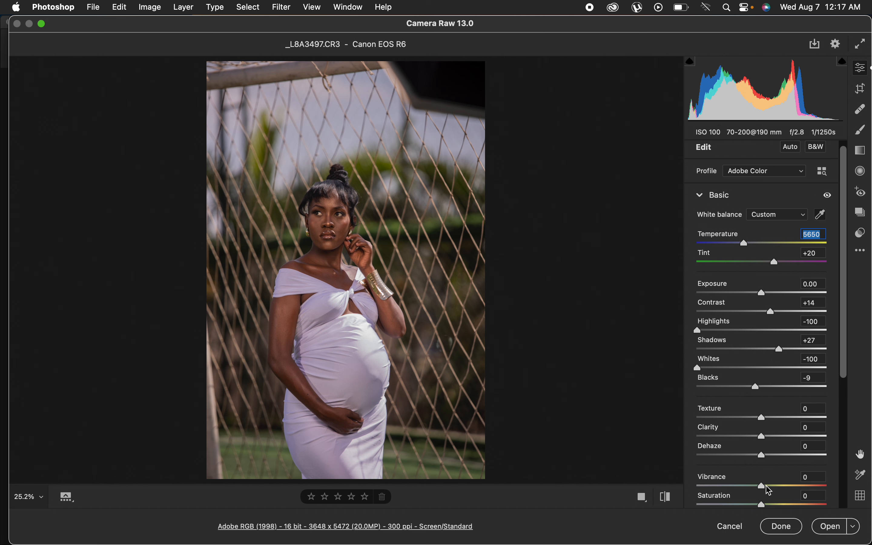
drag(763, 486, 769, 488)
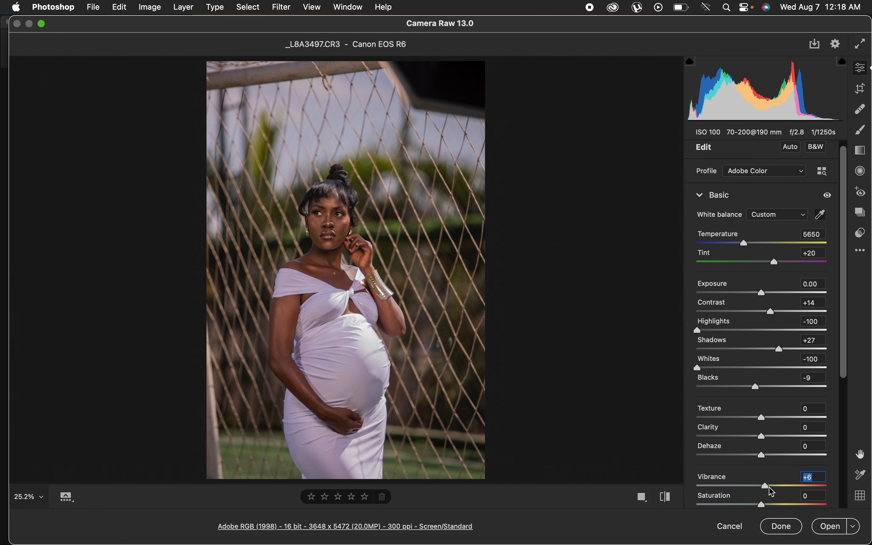
Expand the Color Mixer section and look through its Hue, Saturation and Luminance tabs.
drag(846, 294, 854, 408)
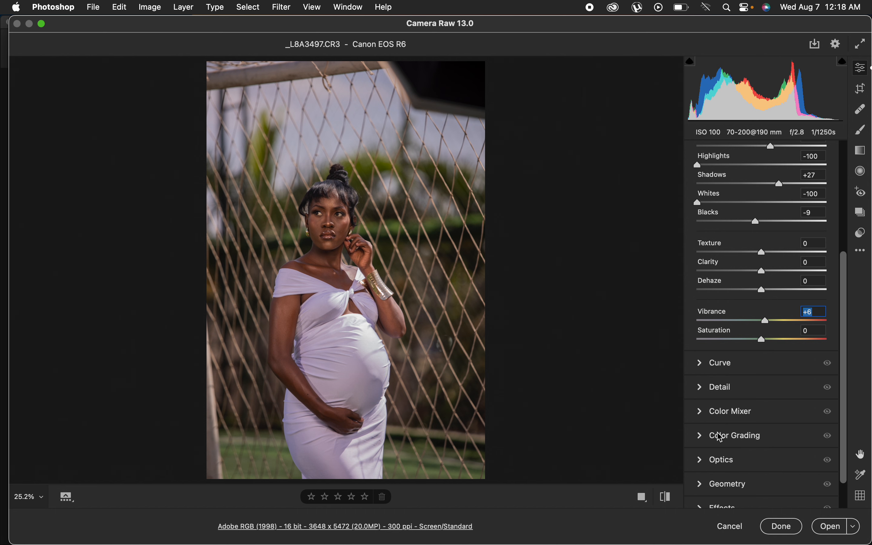
click(707, 417)
drag(846, 310, 844, 373)
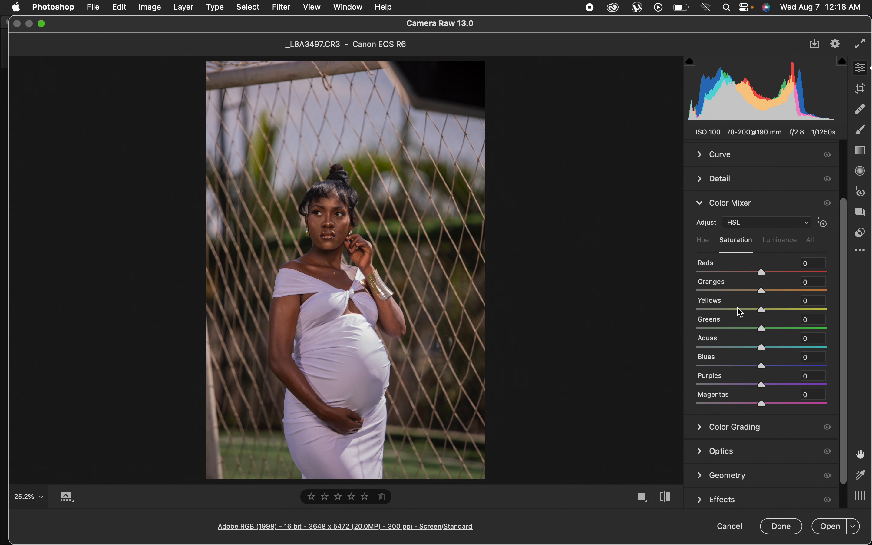
click(705, 245)
click(740, 241)
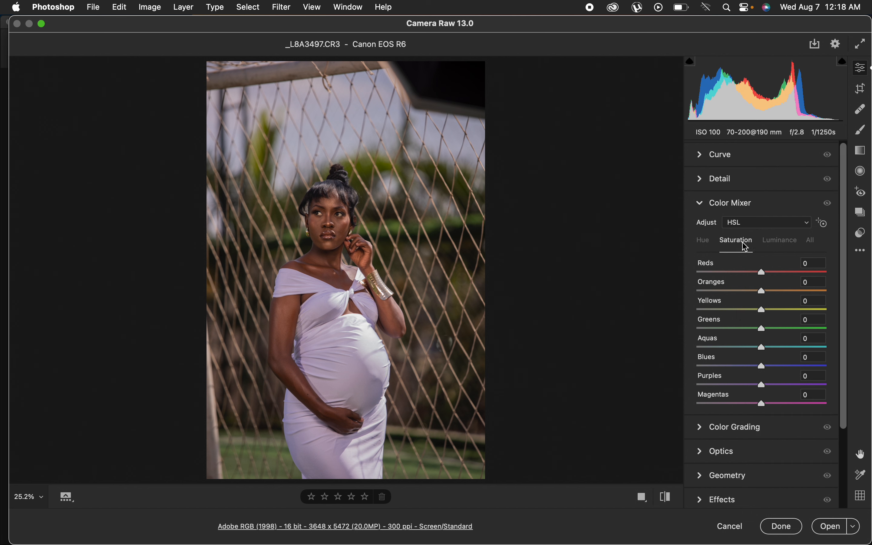
click(780, 245)
click(705, 242)
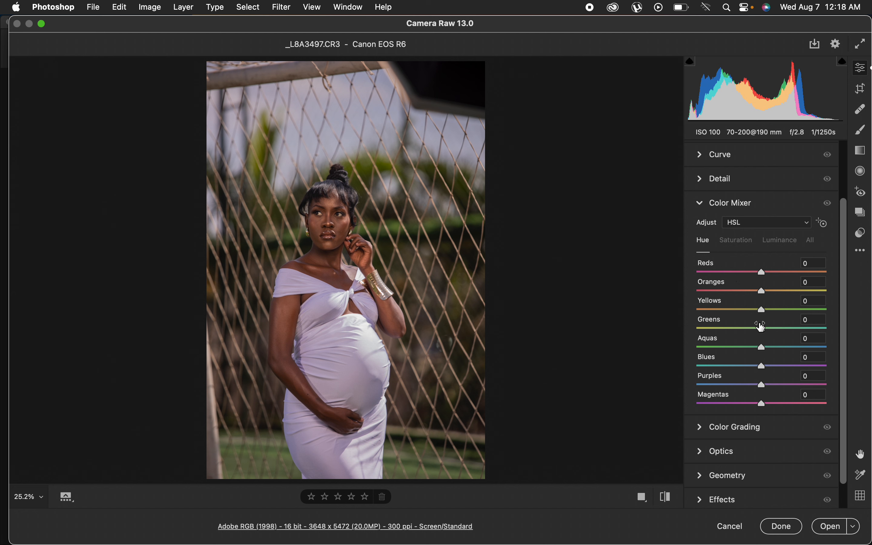
drag(765, 332, 705, 346)
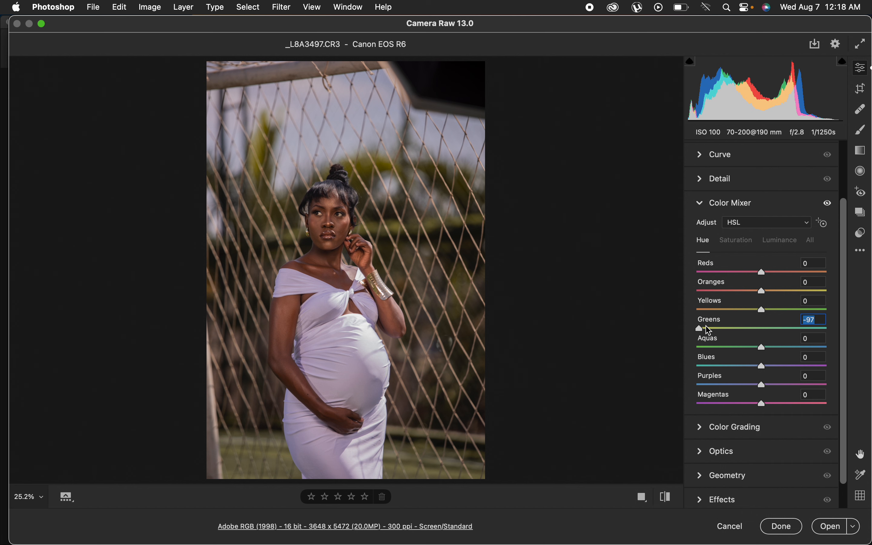
drag(703, 330, 764, 341)
click(738, 241)
click(783, 240)
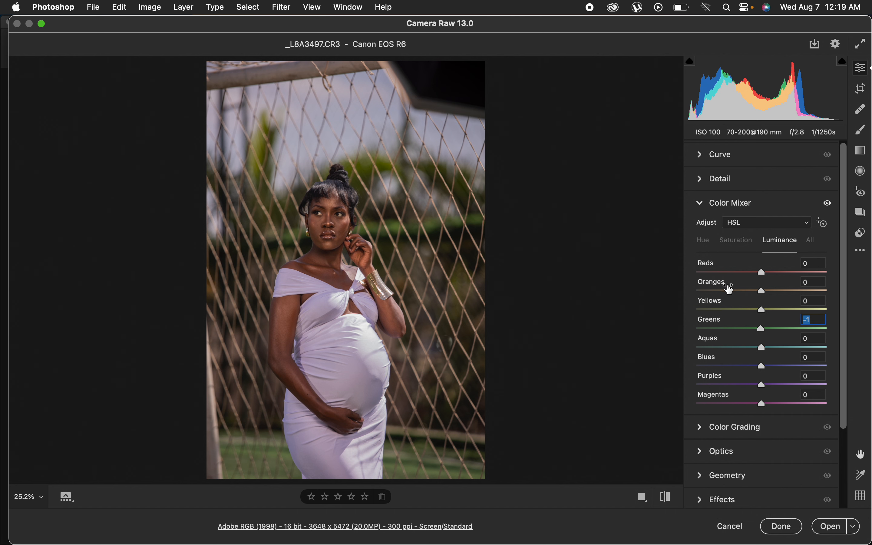
Set the Greens hue to +96 and the Yellows hue to +92 in the Color Mixer.
click(705, 241)
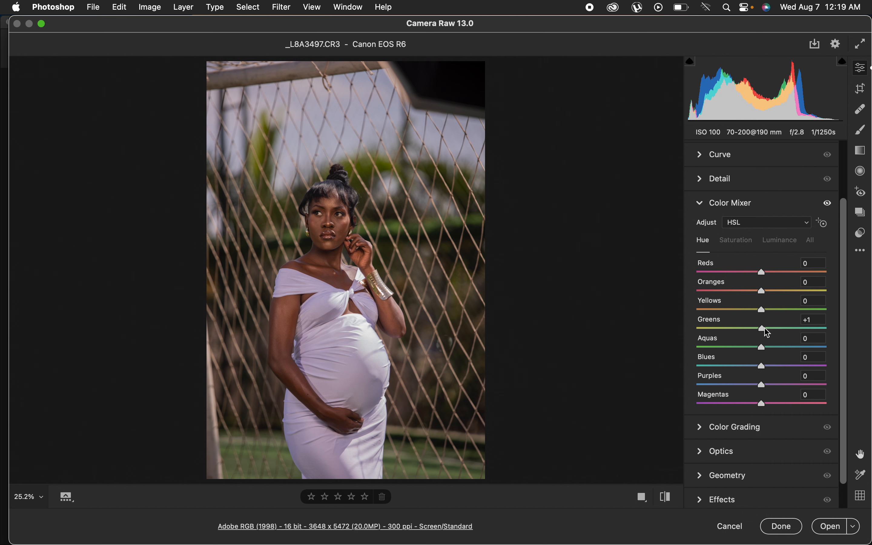
drag(766, 329, 825, 330)
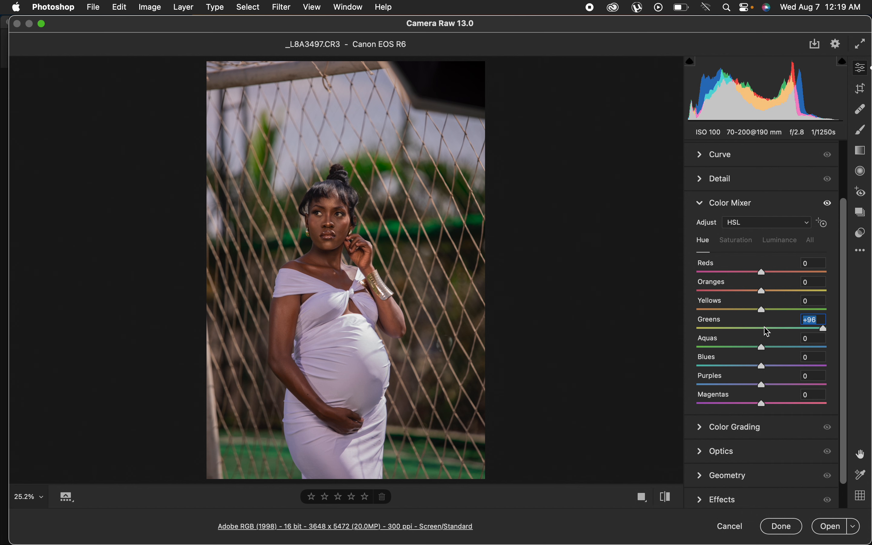
click(763, 310)
drag(762, 311, 822, 309)
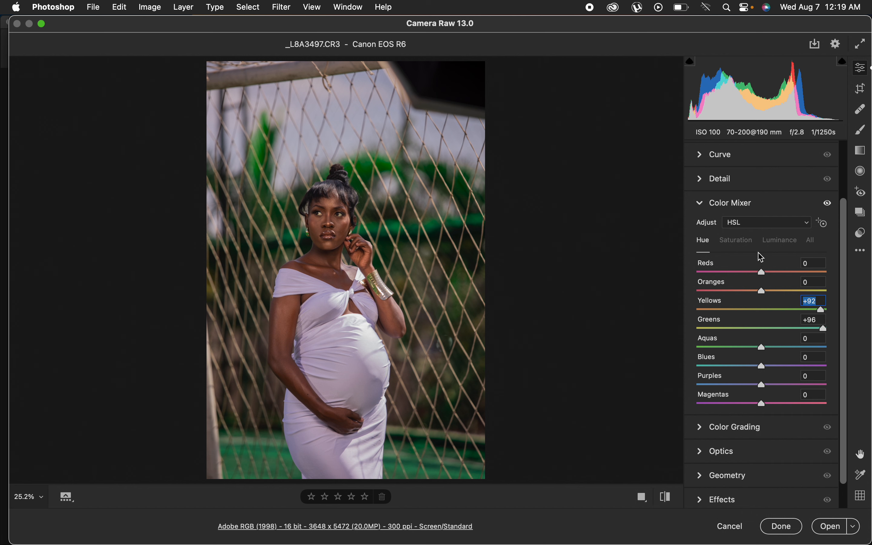
Set saturation of Yellows to -17, Greens to -27 and Blues to +92.
click(739, 241)
drag(753, 333, 748, 311)
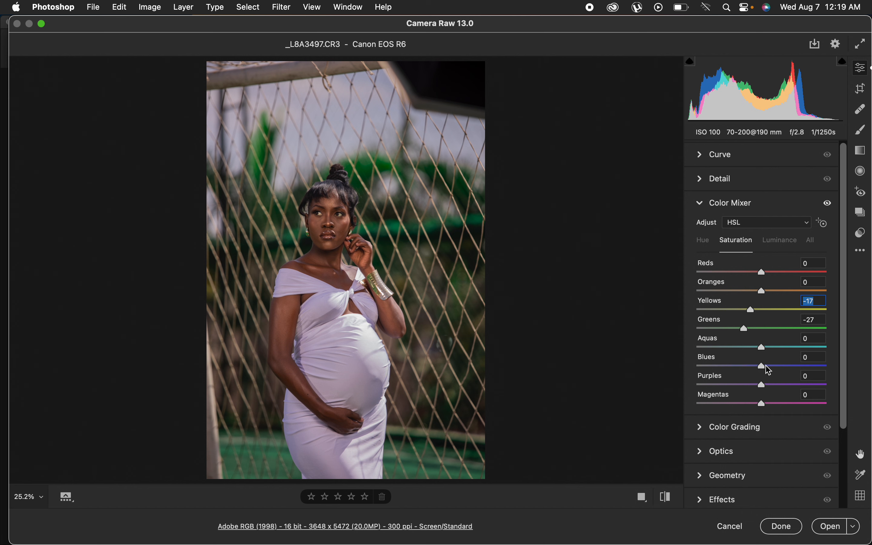
drag(770, 371, 822, 365)
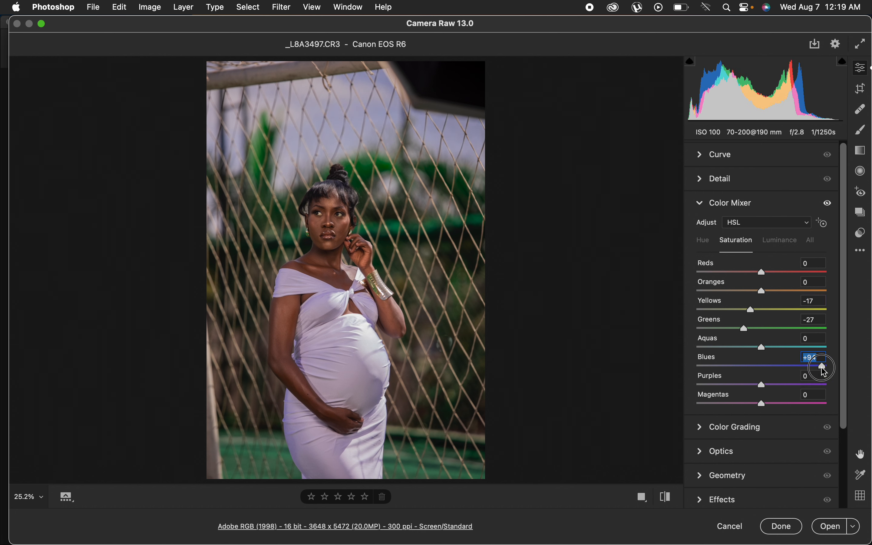
Lower the Blues luminance slightly, and set the Aquas hue to -25 and the Blues hue to -32.
click(784, 243)
mouse_move(762, 367)
mouse_down()
mouse_move(707, 365)
mouse_move(752, 370)
mouse_up()
click(705, 242)
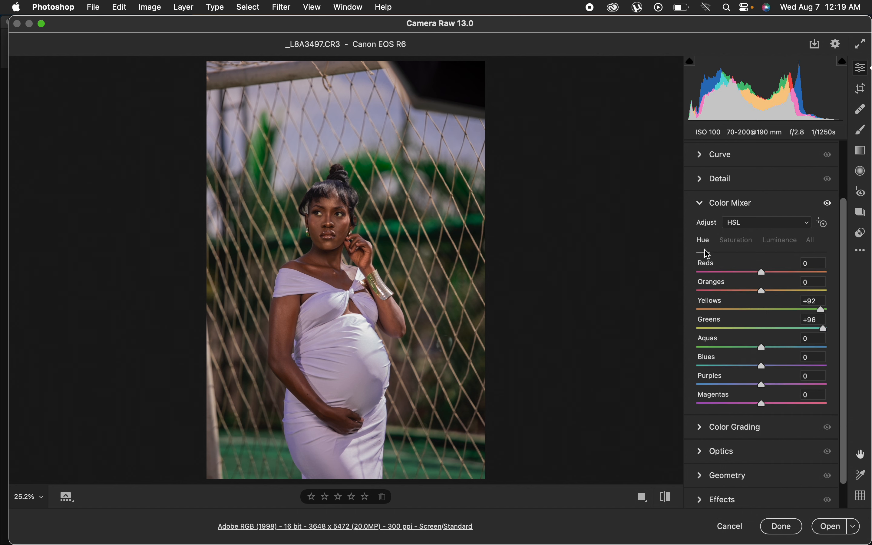
drag(761, 366, 745, 353)
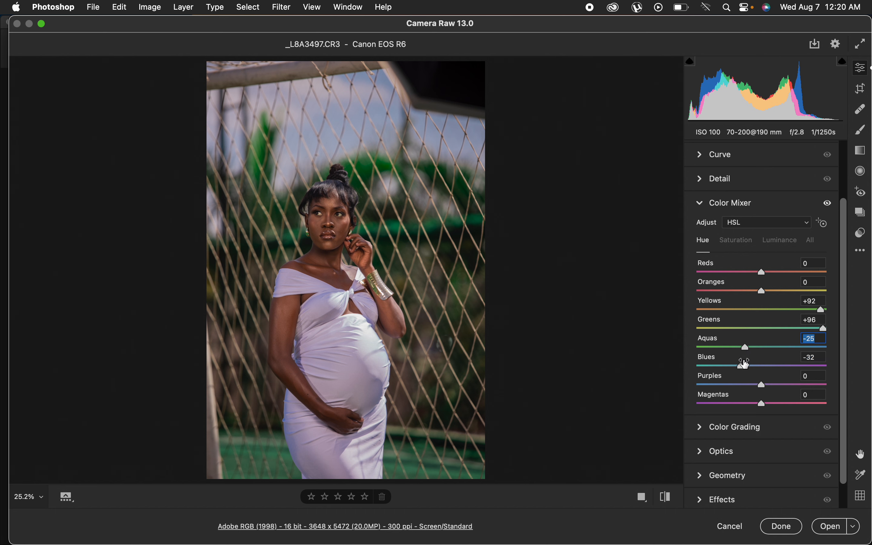
Compare the edited image with the original using the before/after toggle.
click(672, 498)
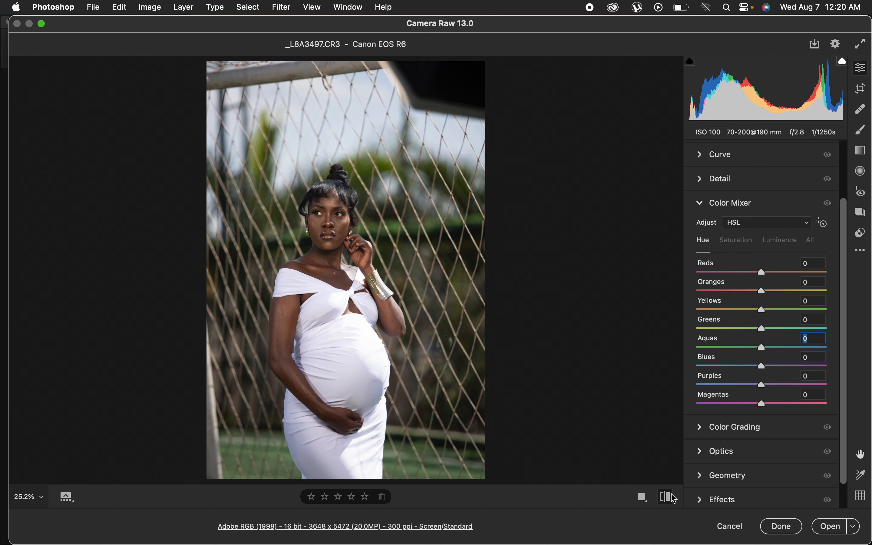
click(673, 498)
click(673, 498)
click(672, 497)
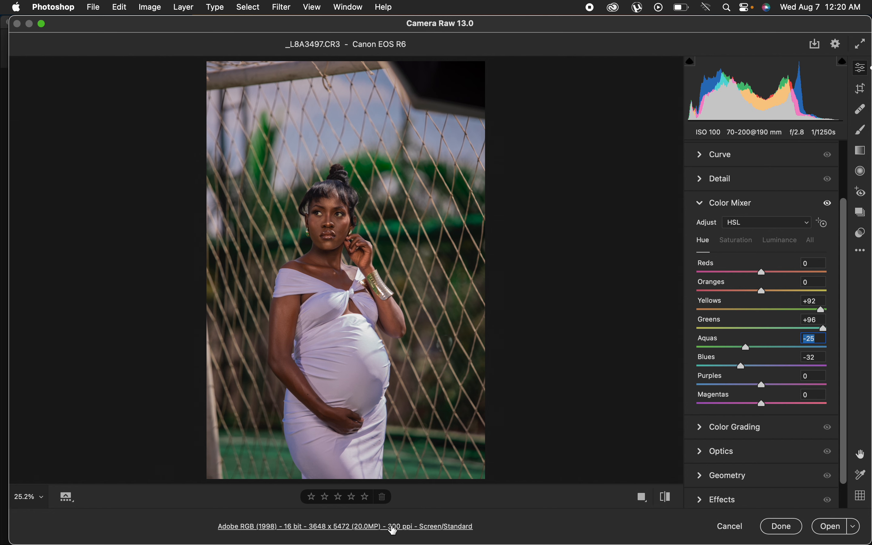
Open the workflow options, keep 16 Bits/Channel depth and Screen sharpening at Standard, and confirm.
click(392, 529)
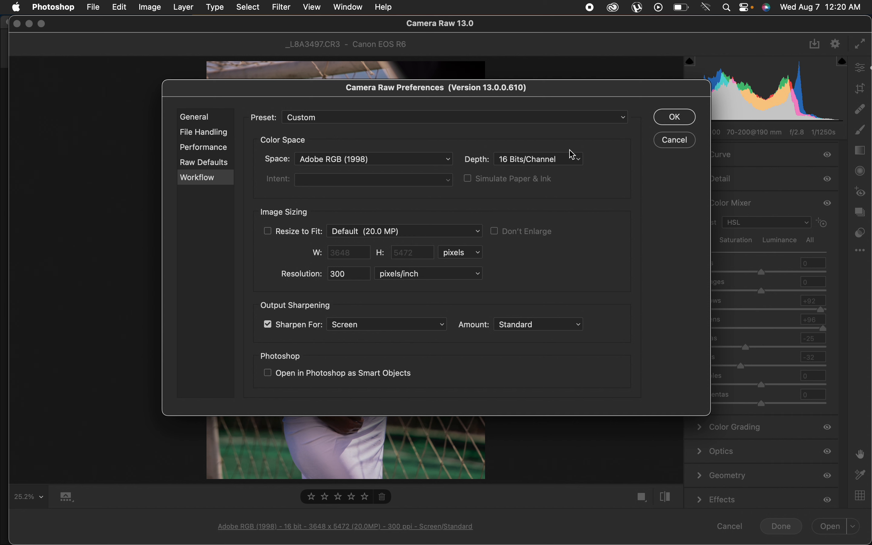
click(530, 162)
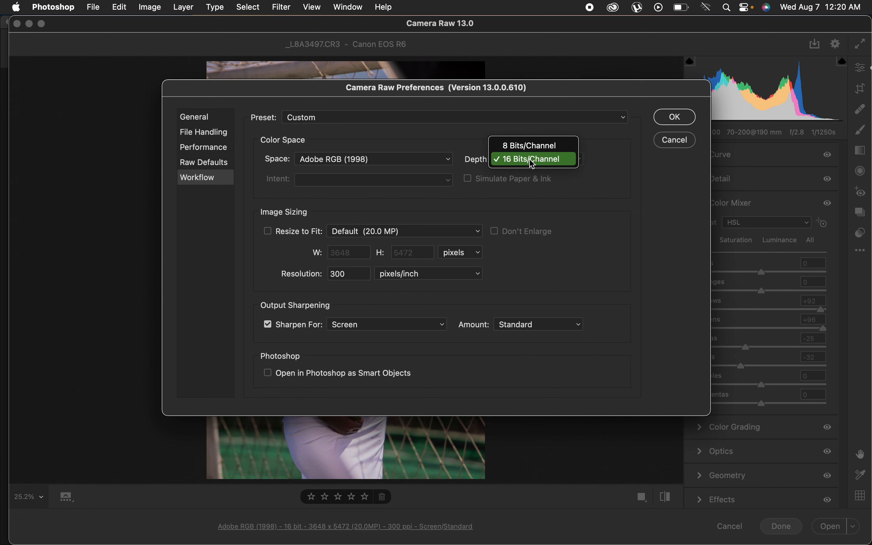
click(533, 163)
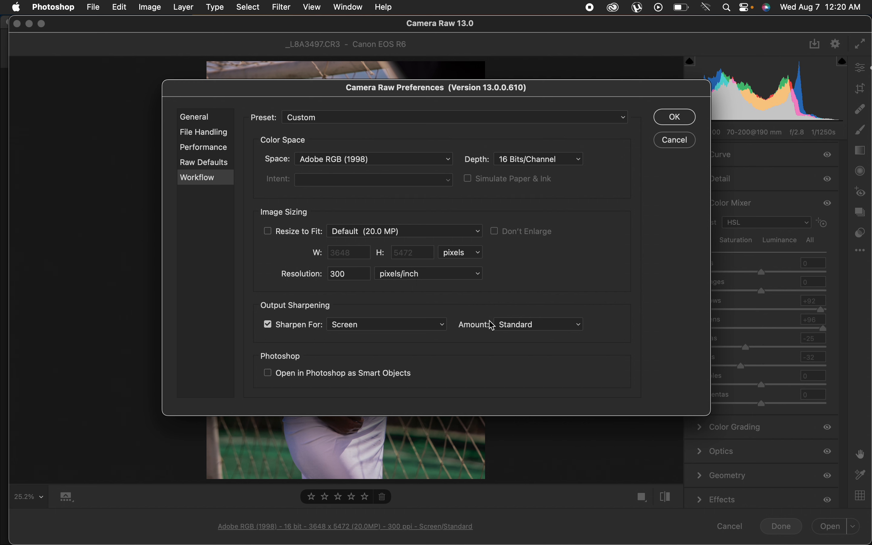
click(419, 325)
click(430, 326)
click(514, 325)
click(518, 324)
click(675, 117)
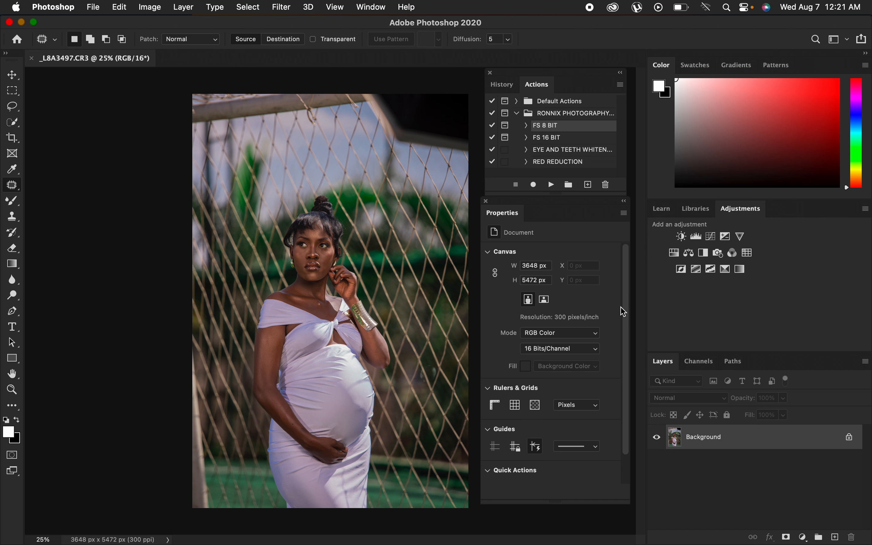
Close the Actions and Properties panels.
click(490, 72)
click(487, 202)
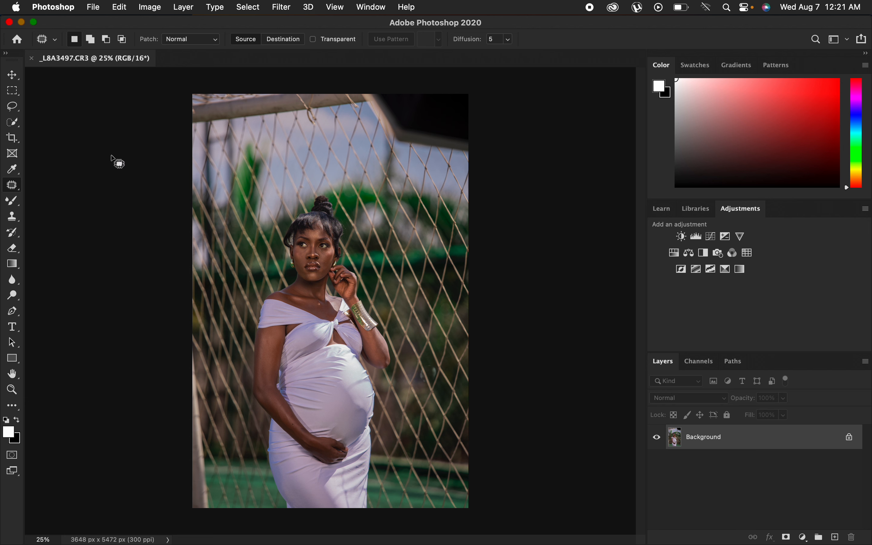
Crop the image to a 4 : 5 (8 : 10) ratio, positioning the frame over the upper part of the photo, and commit.
click(16, 145)
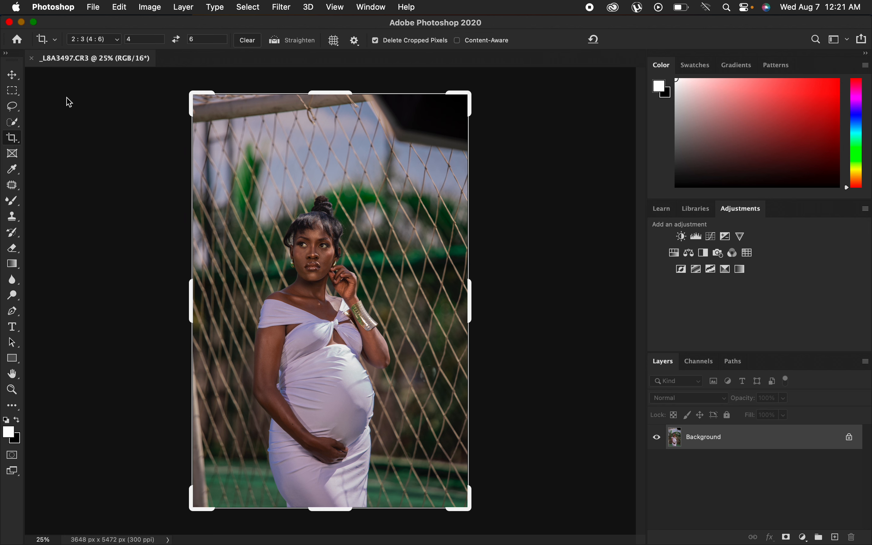
click(104, 39)
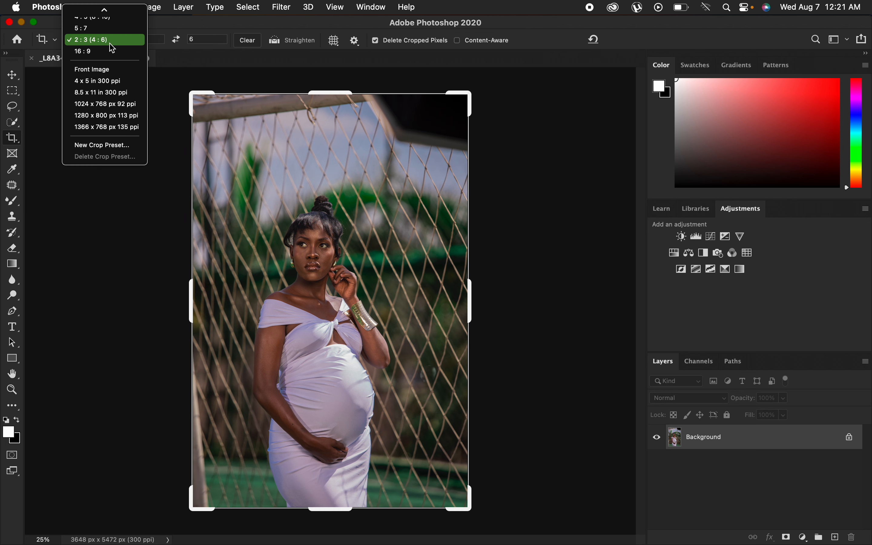
scroll(110, 54, up, 4)
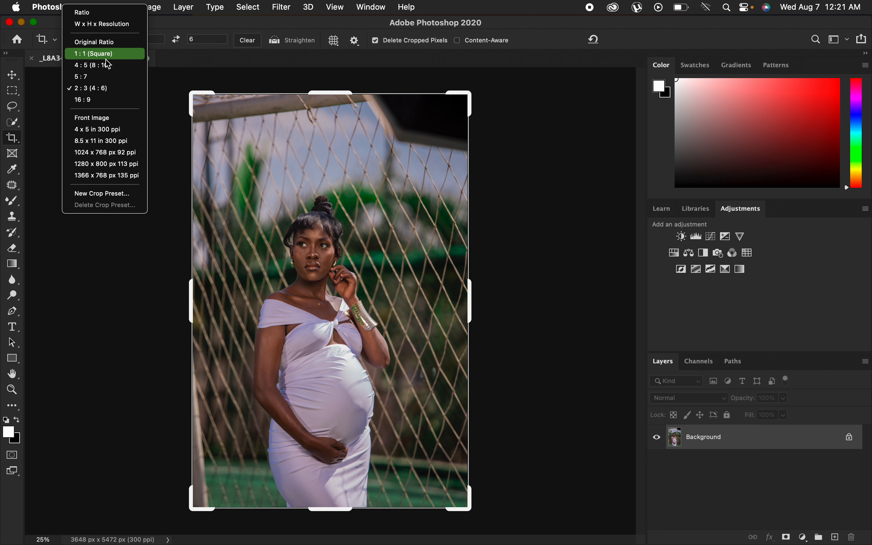
click(106, 69)
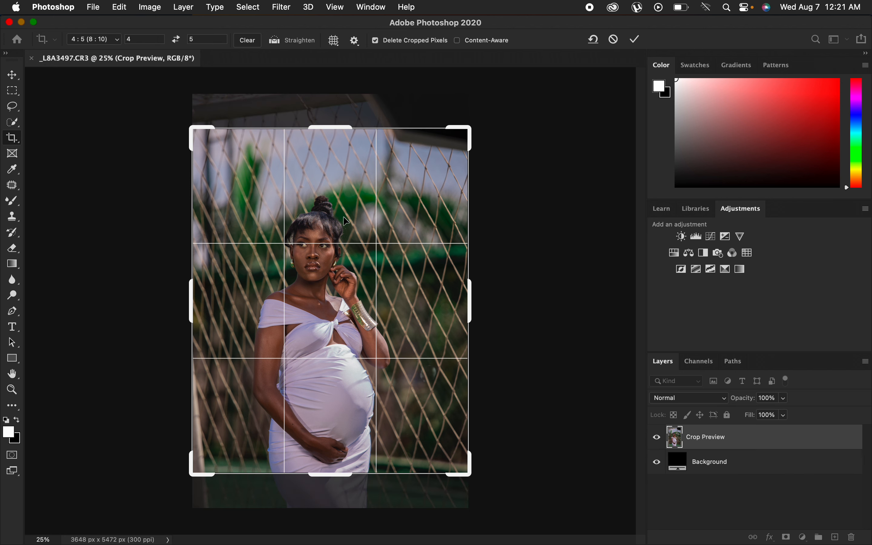
drag(345, 221, 355, 186)
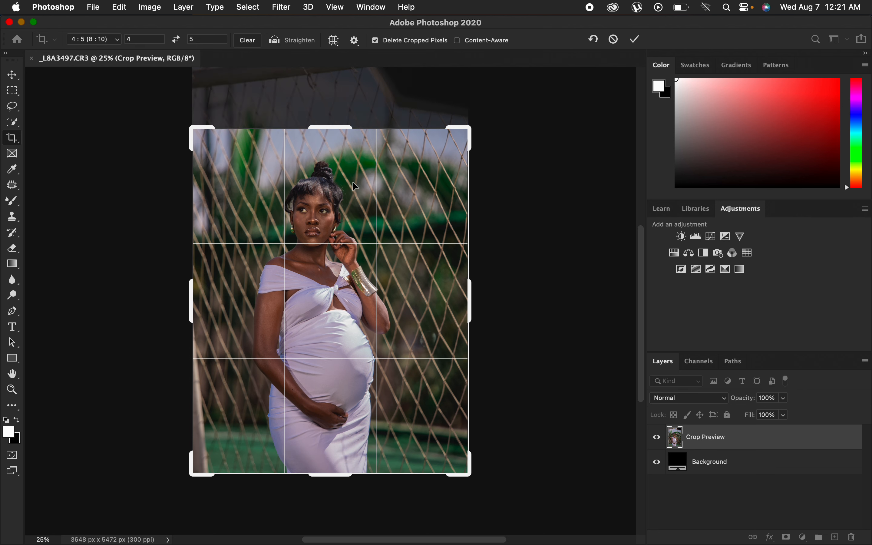
key(Return)
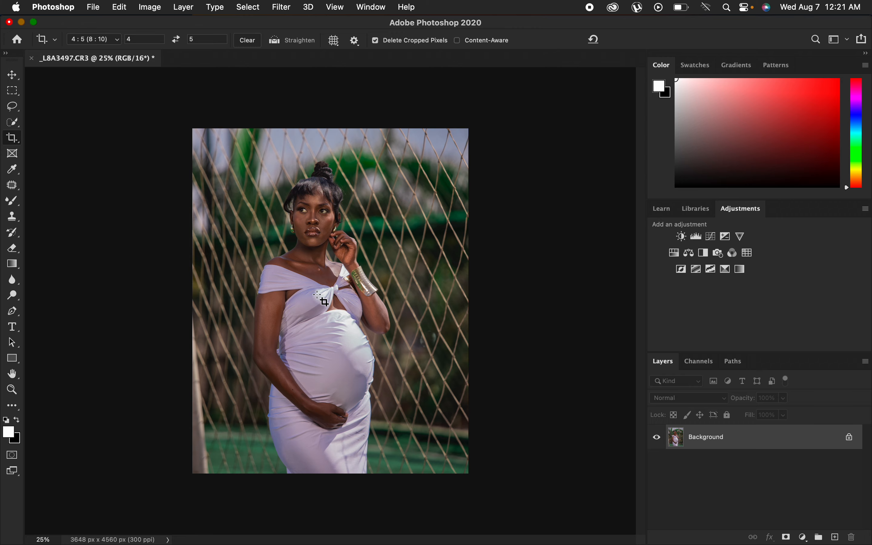
Zoom in to inspect the portrait's detail at higher magnification and zoom back out to the full view.
key(super+plus)
key(super+plus)
key(super+plus)
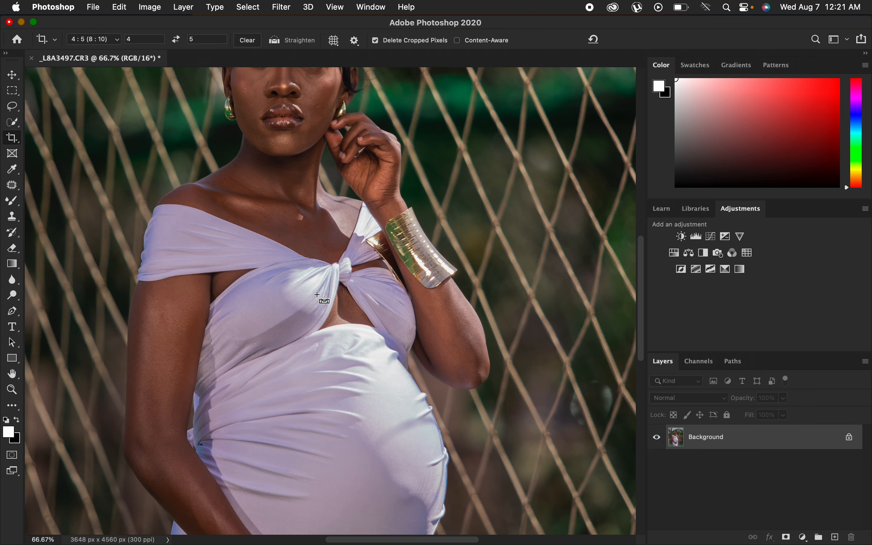
key(super+plus)
key(super+minus)
key(super+minus)
key(super+minus)
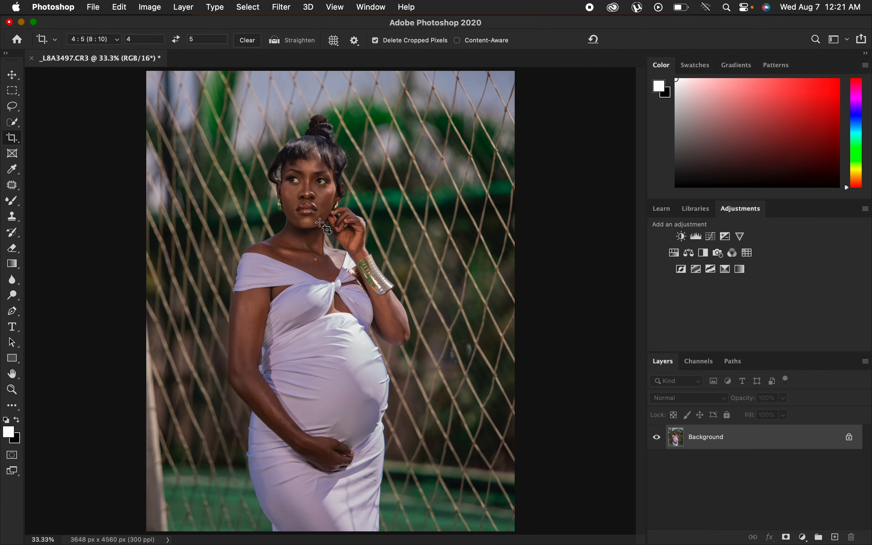
Switch to the Lasso tool and duplicate the background layer twice.
click(13, 107)
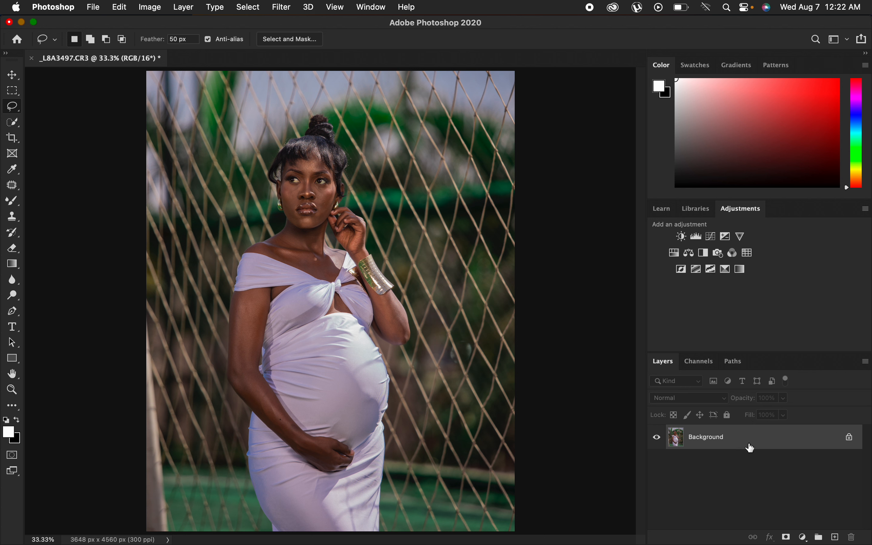
key(super+j)
key(super+j)
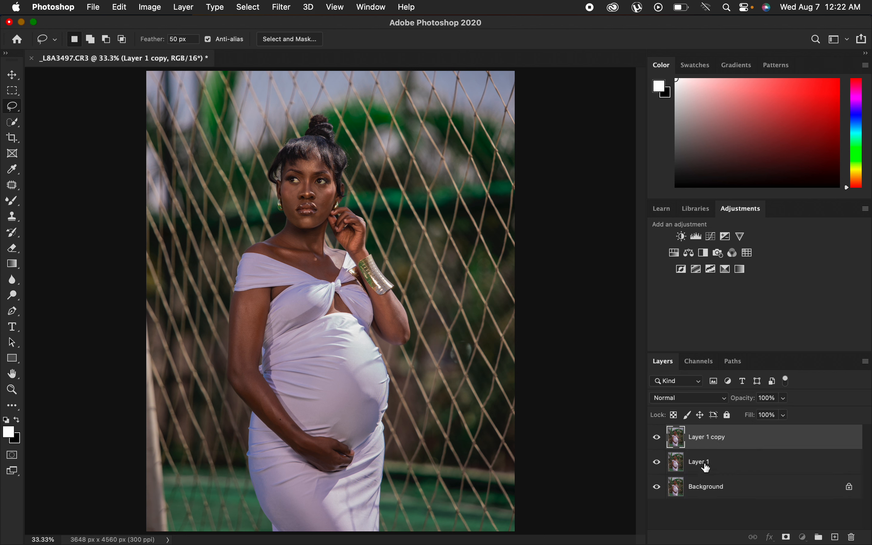
Rename the first duplicated layer as color.
double_click(706, 466)
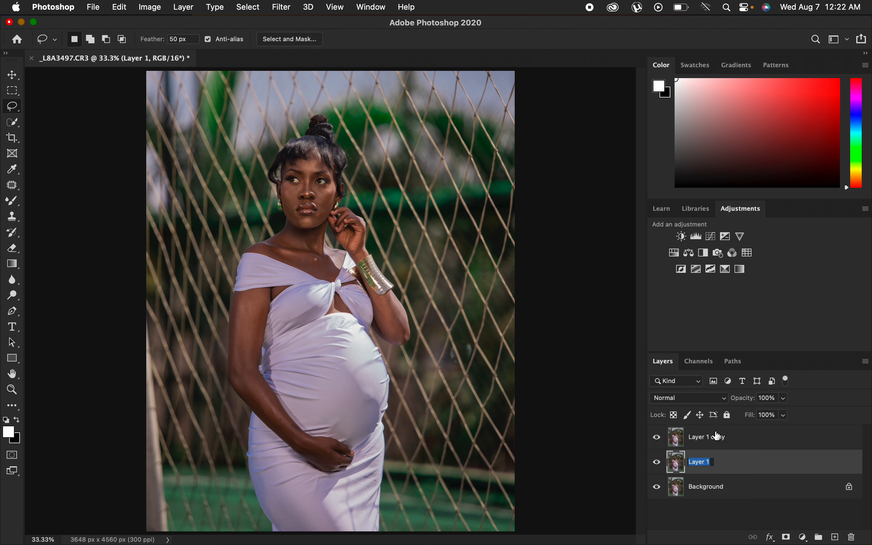
text(color)
key(Return)
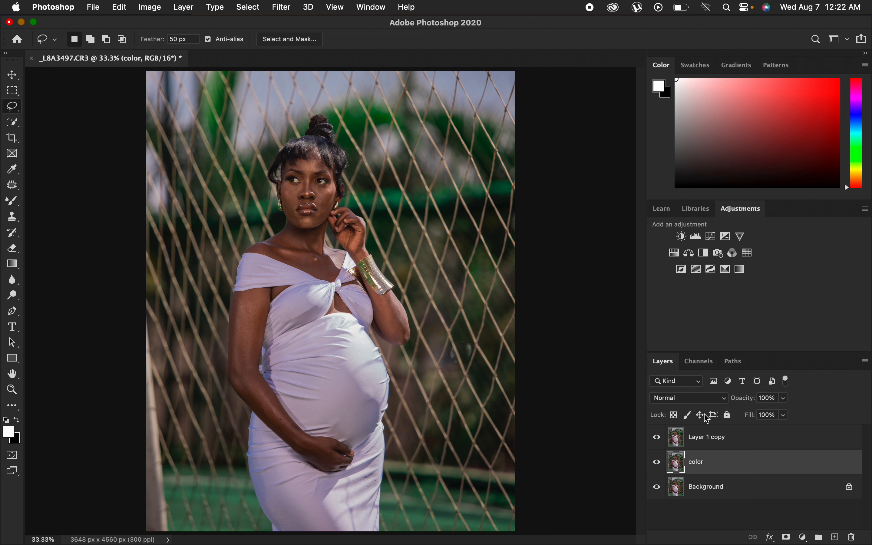
Rename the top duplicated layer as texture.
double_click(714, 438)
text(t)
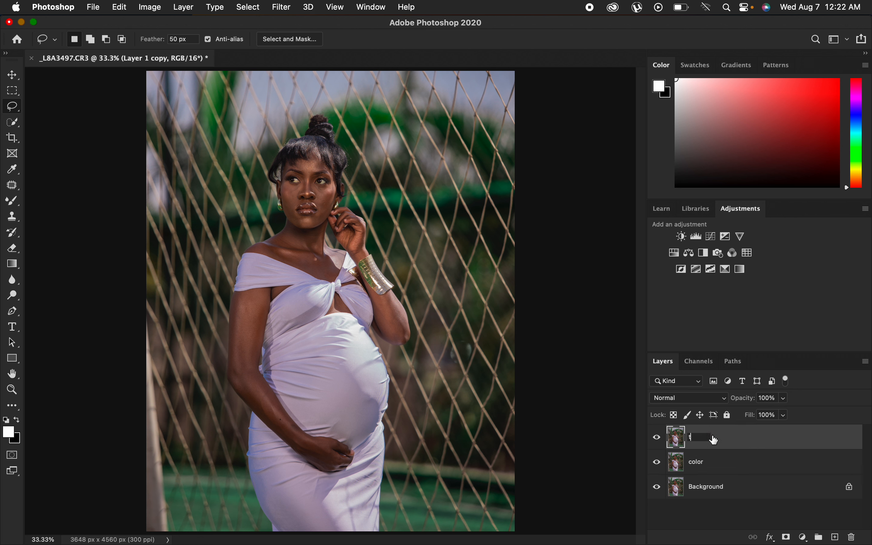
text(exture)
key(Return)
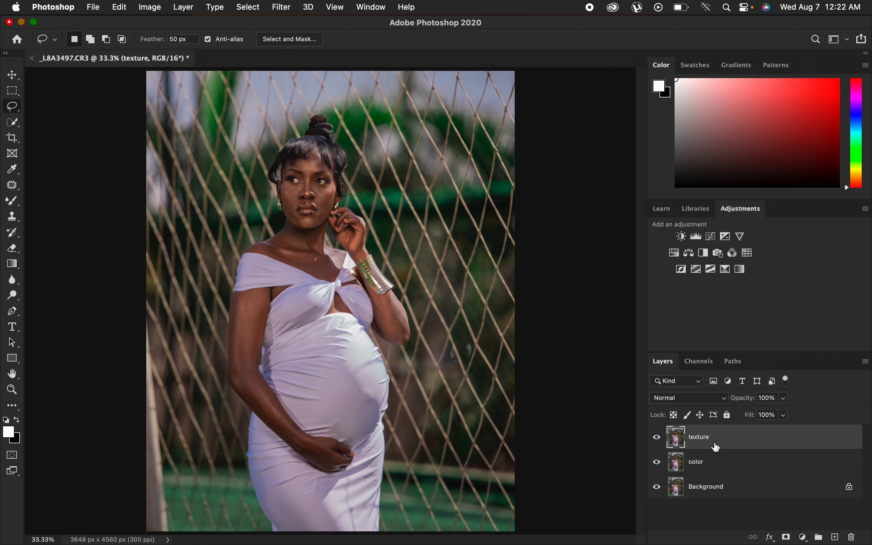
Hide the texture layer and apply a Gaussian Blur with a 4.0 pixel radius to the color layer.
click(658, 438)
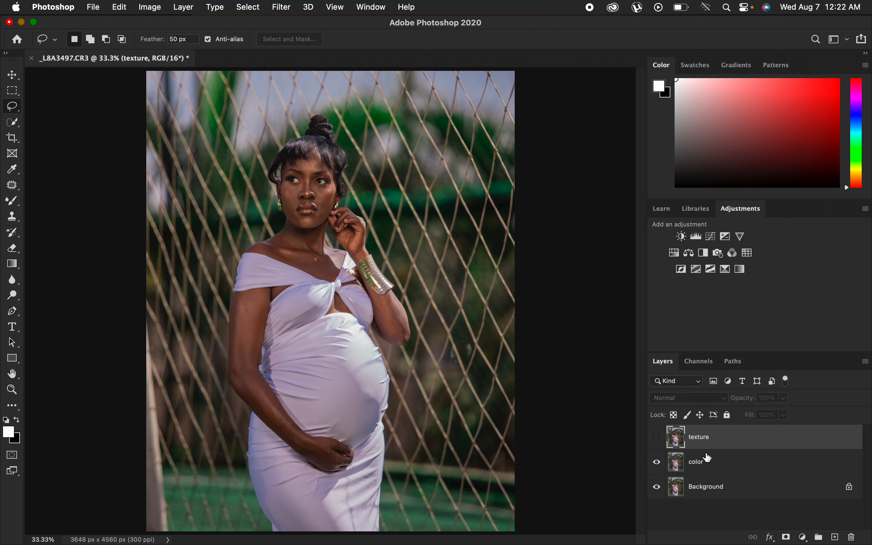
click(722, 463)
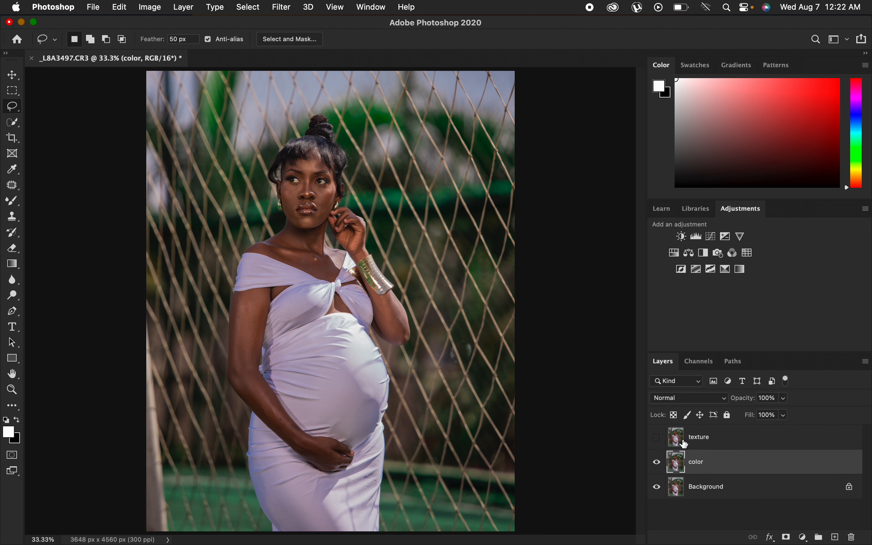
click(283, 7)
mouse_move(319, 146)
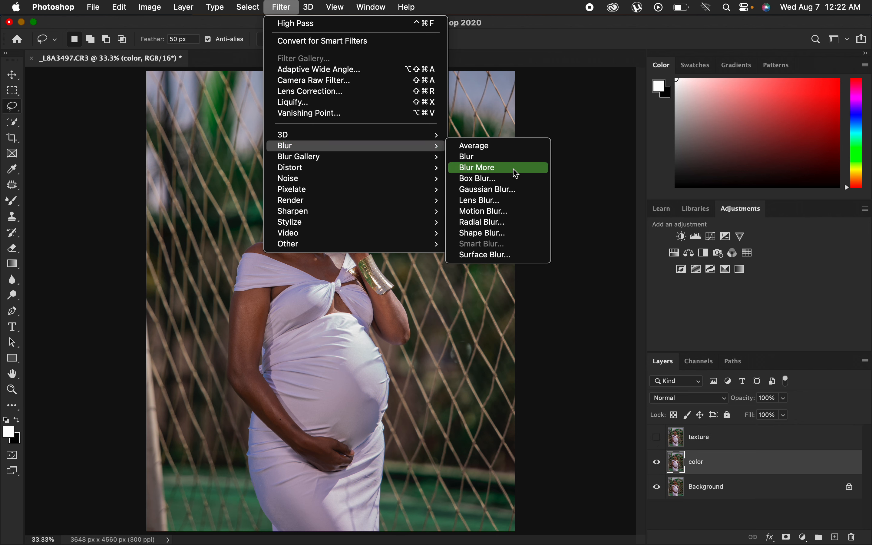
click(508, 189)
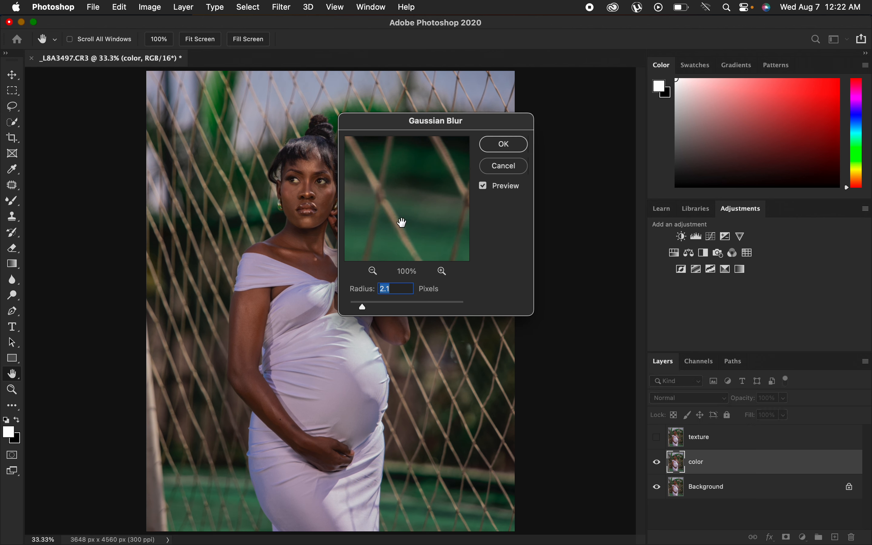
click(308, 186)
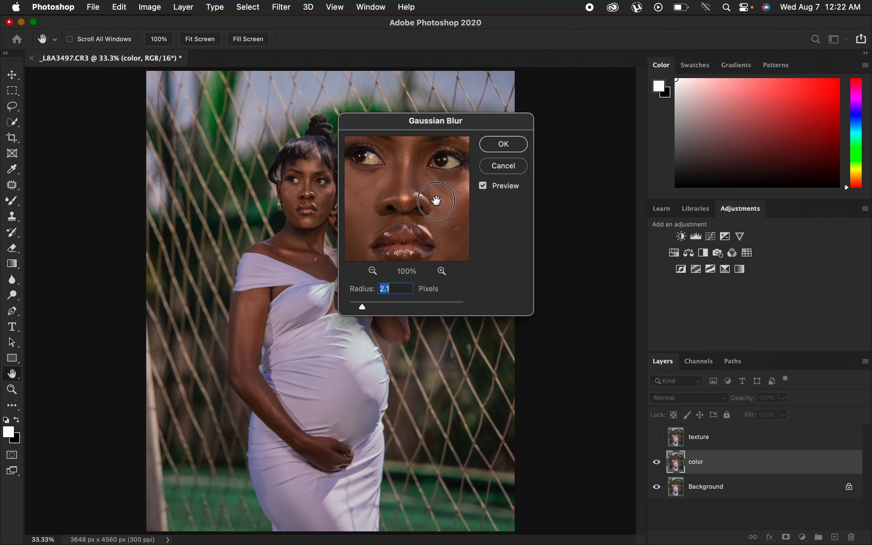
drag(362, 307, 350, 307)
drag(422, 195, 421, 222)
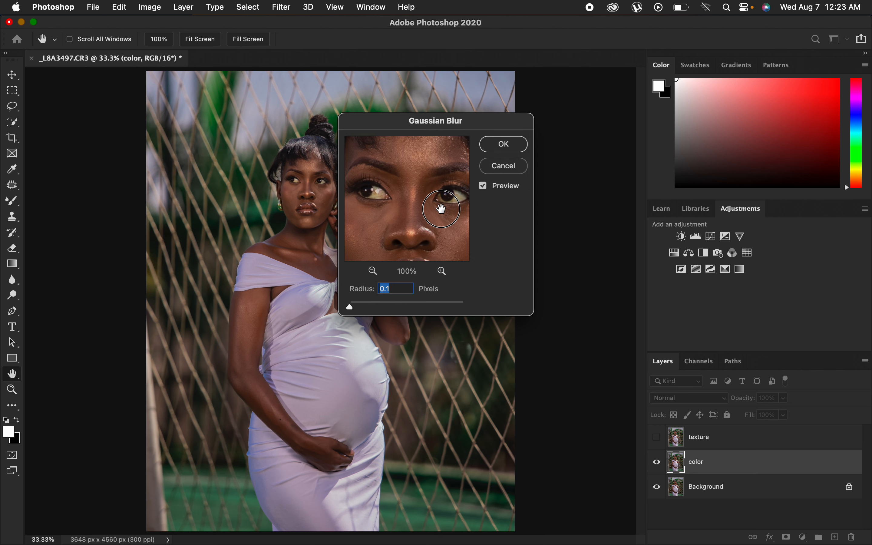
drag(349, 309, 360, 309)
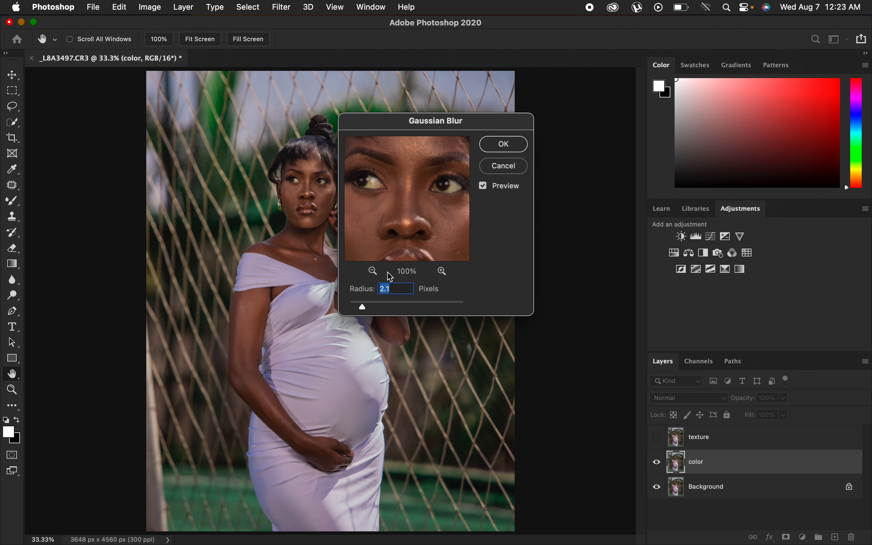
drag(440, 223, 425, 211)
click(367, 309)
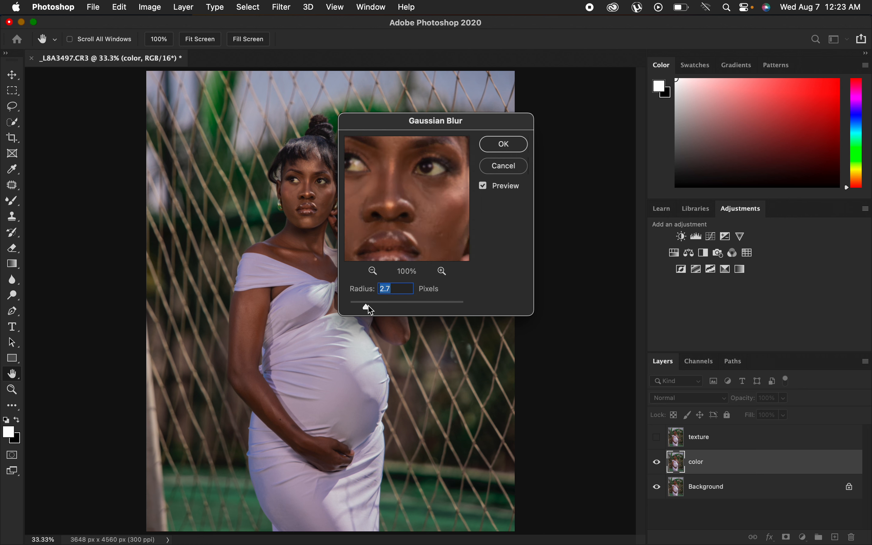
drag(368, 310, 373, 310)
mouse_move(419, 202)
mouse_down()
mouse_move(427, 228)
mouse_move(419, 197)
mouse_move(409, 208)
mouse_move(412, 194)
mouse_up()
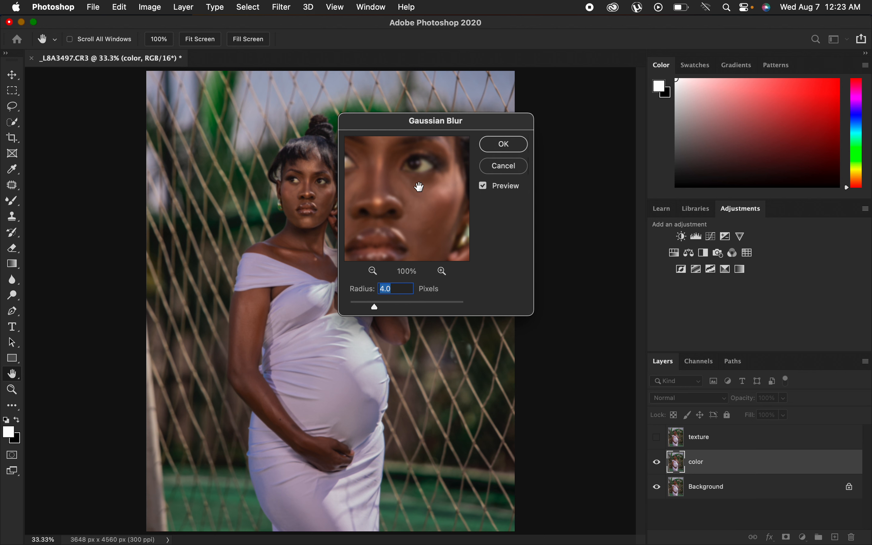
drag(415, 215, 419, 202)
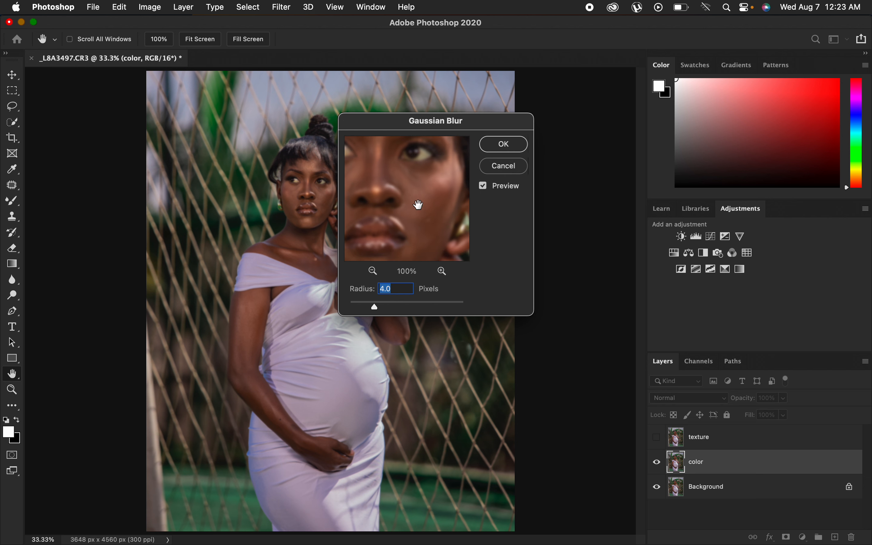
click(505, 144)
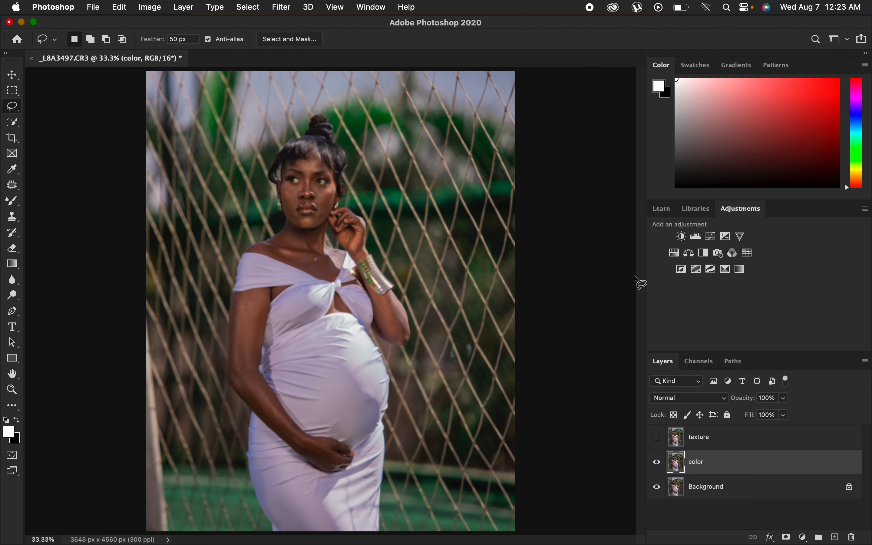
Show and select the texture layer, open Apply Image, and set the source layer to color with RGB channel, Add blending and Invert.
click(723, 437)
click(659, 439)
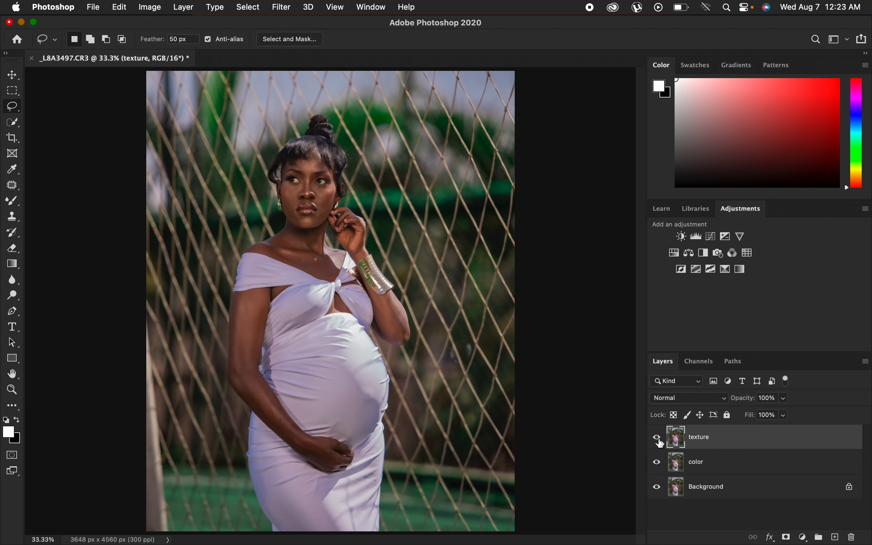
click(151, 7)
click(179, 182)
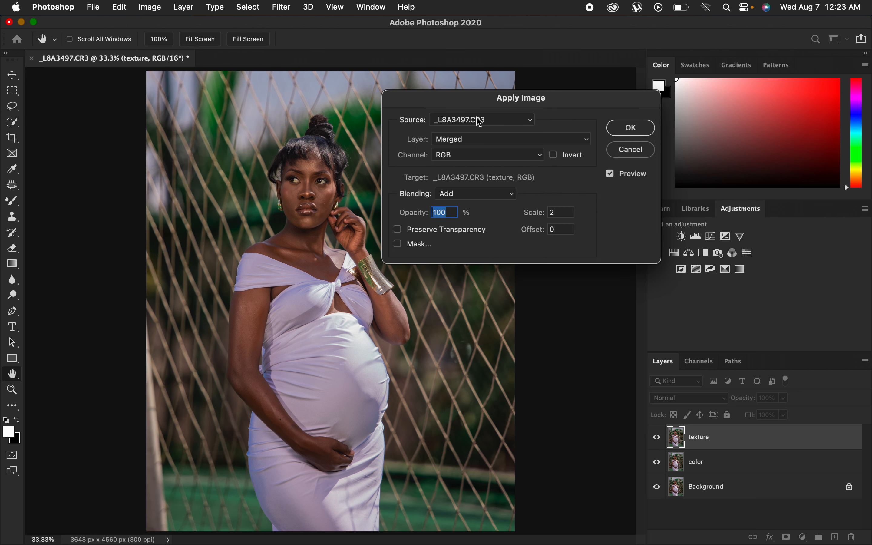
click(472, 140)
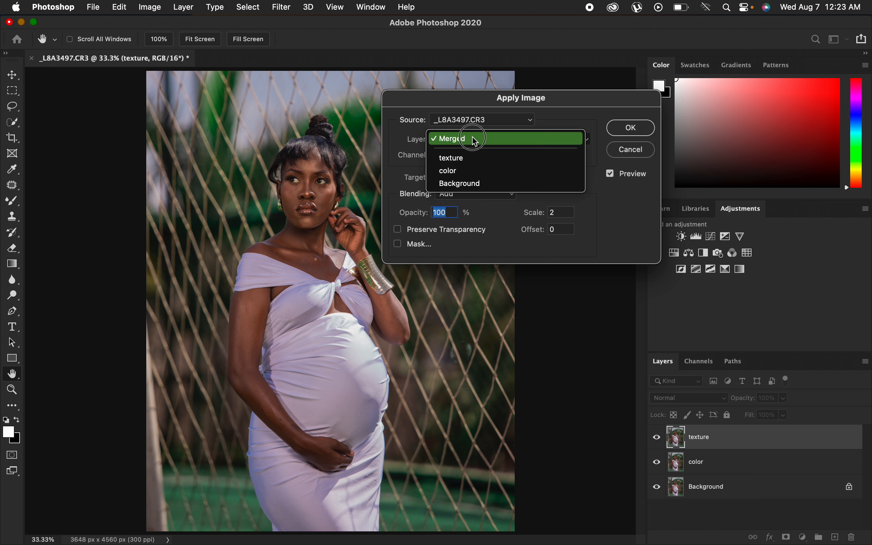
click(475, 176)
click(461, 156)
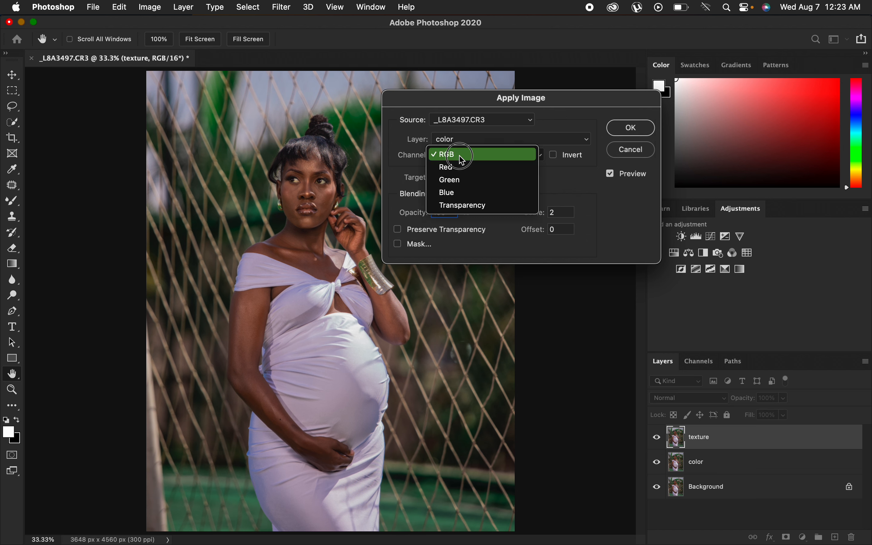
click(462, 157)
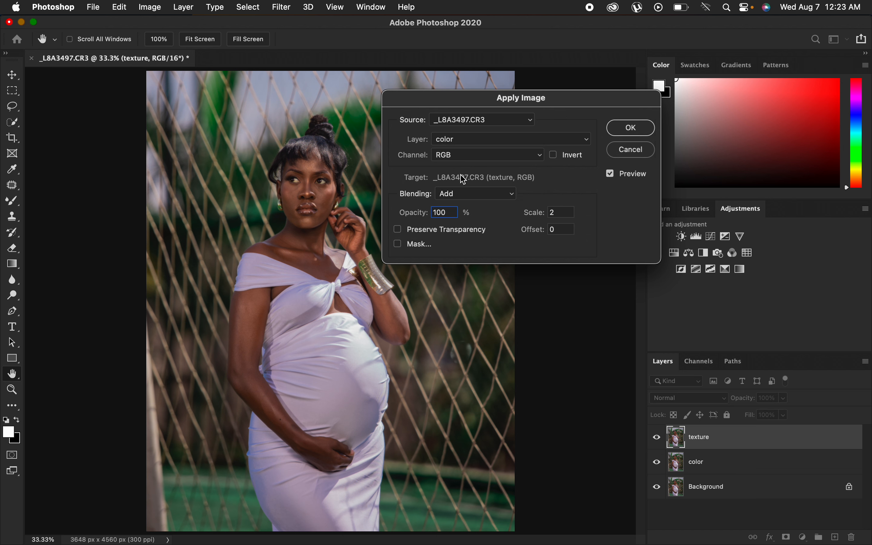
click(469, 195)
click(468, 194)
click(555, 155)
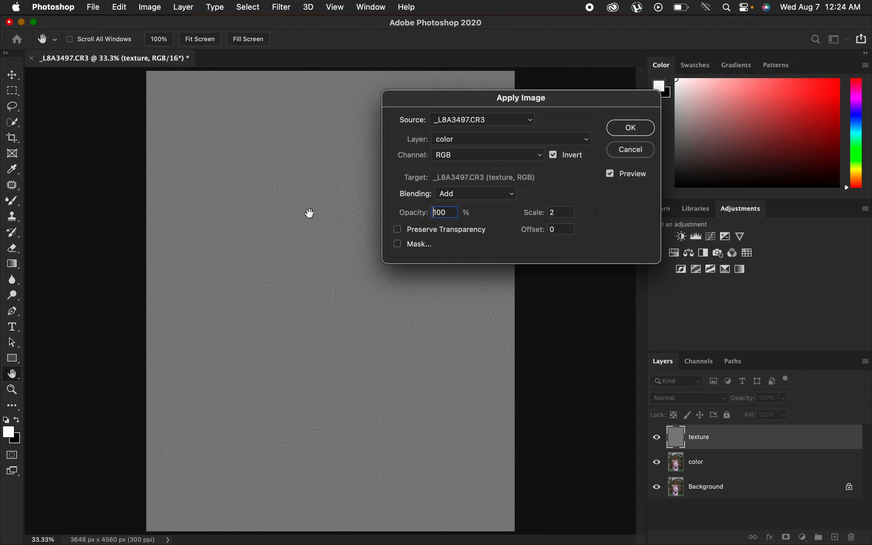
Try Subtract blending without Invert, return to Add with Invert enabled, and apply the image to the texture layer.
key(super+equal)
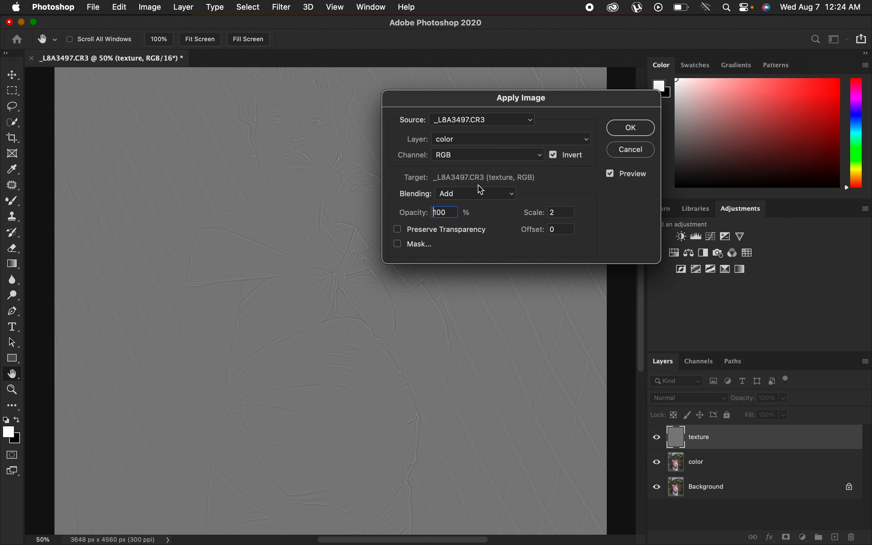
click(556, 157)
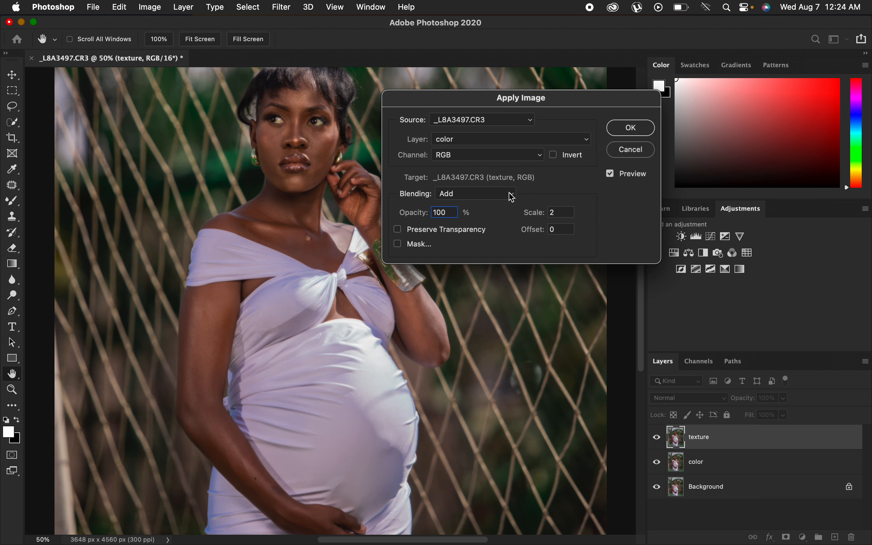
click(485, 195)
click(465, 207)
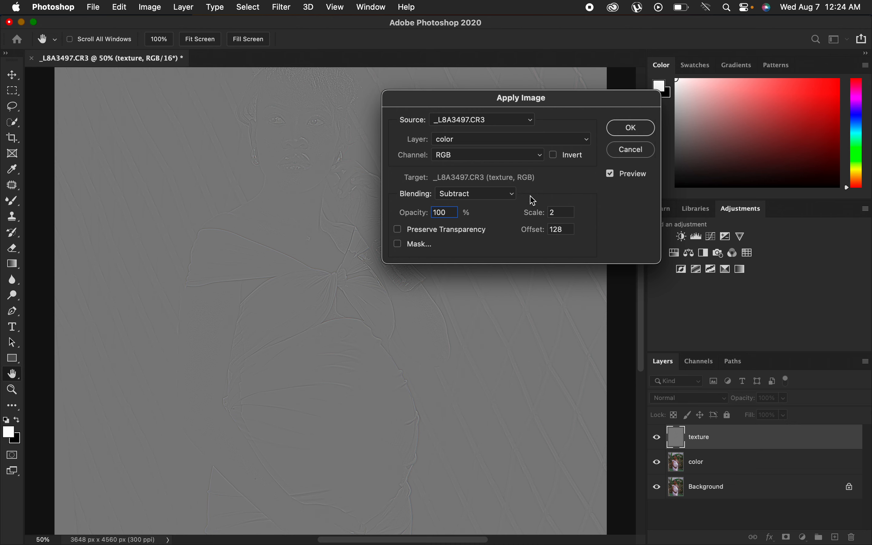
click(496, 198)
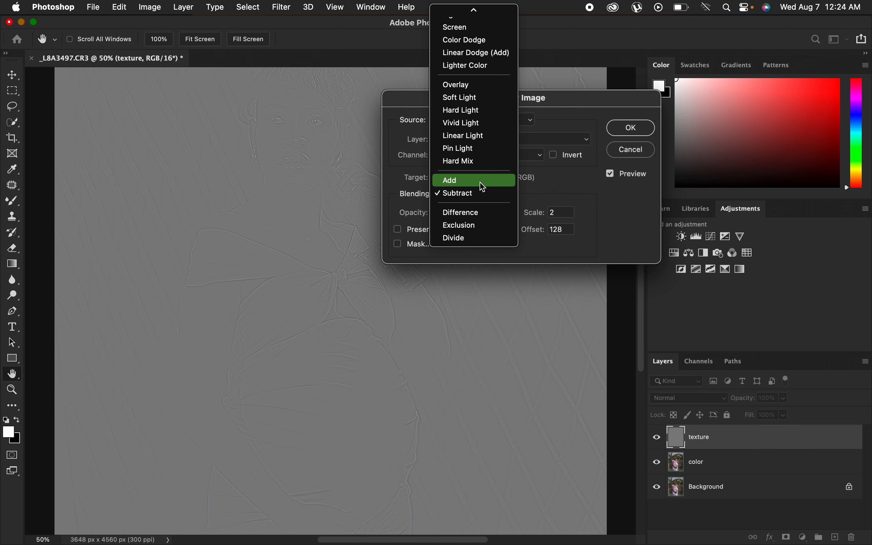
click(479, 182)
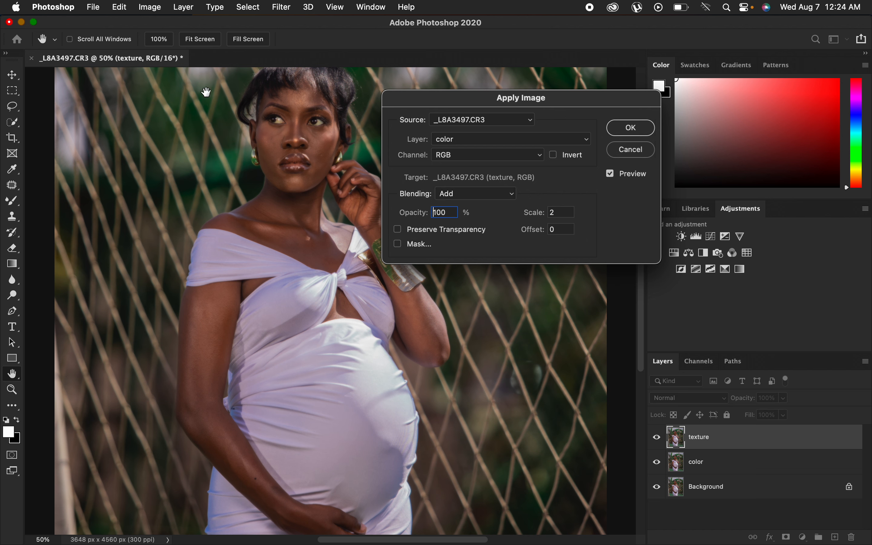
click(561, 155)
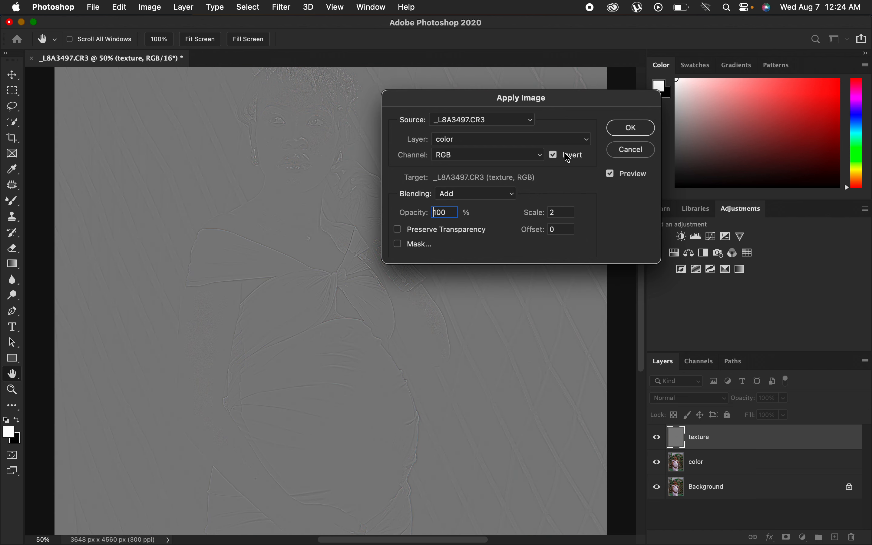
click(636, 135)
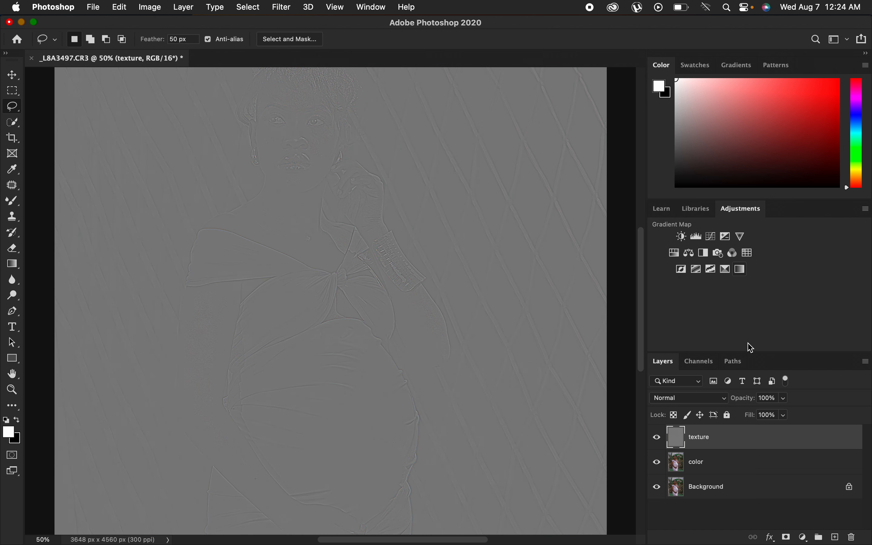
Set the texture layer's blend mode to Linear Light and select the color layer.
click(704, 399)
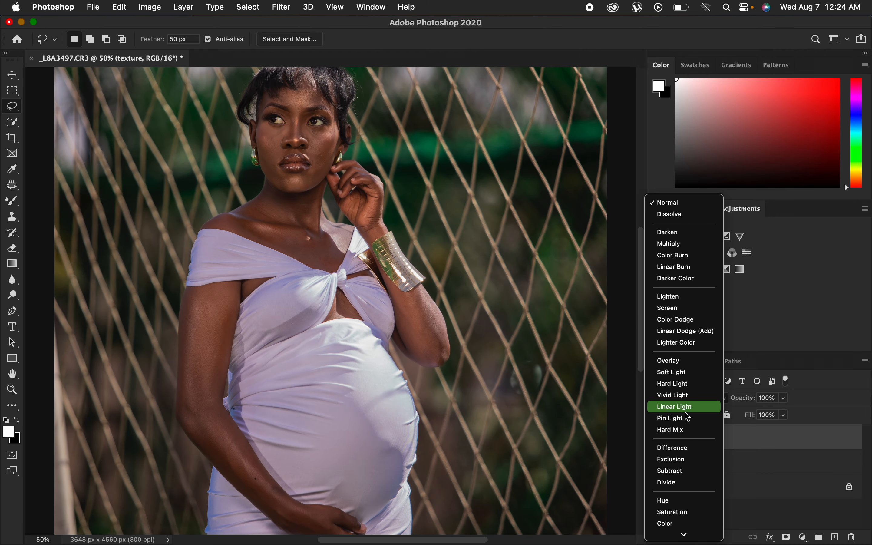
click(685, 409)
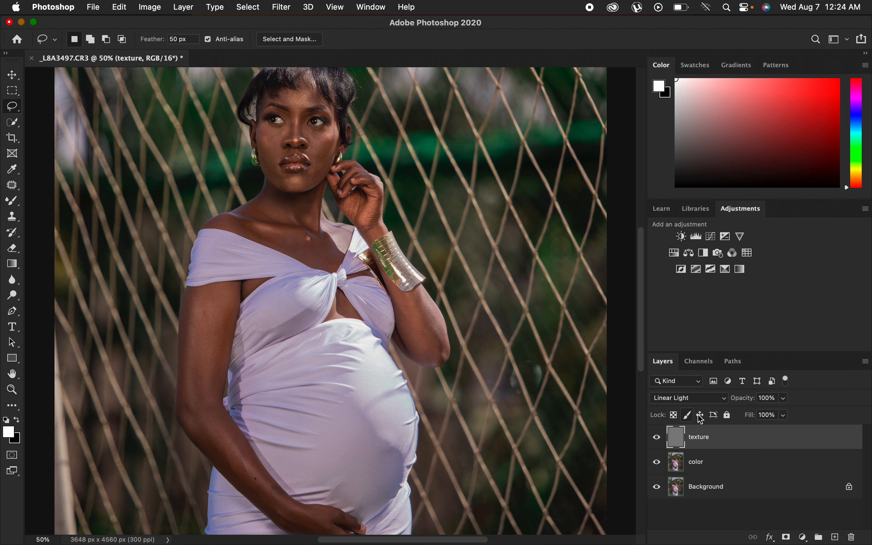
shift+click(746, 463)
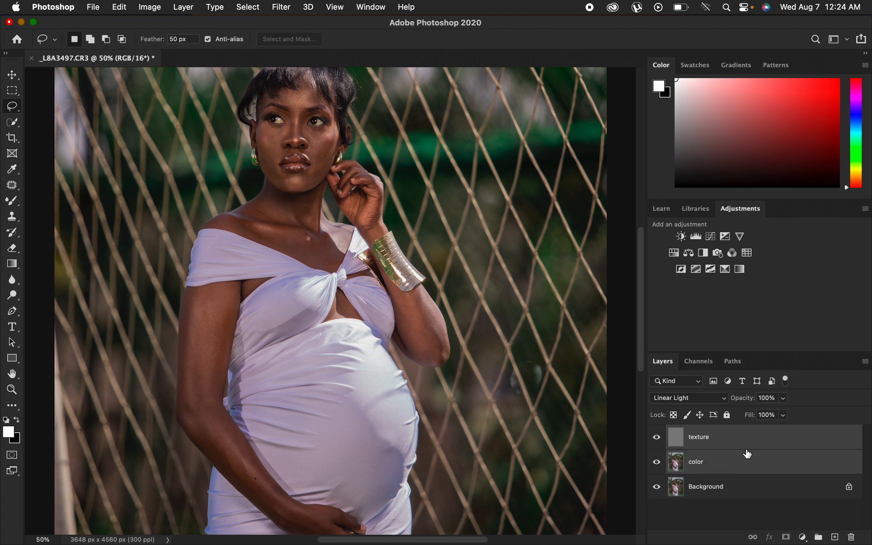
Group the texture and color layers and name the group freq sep.
key(super+j)
key(super+z)
drag(793, 459, 820, 538)
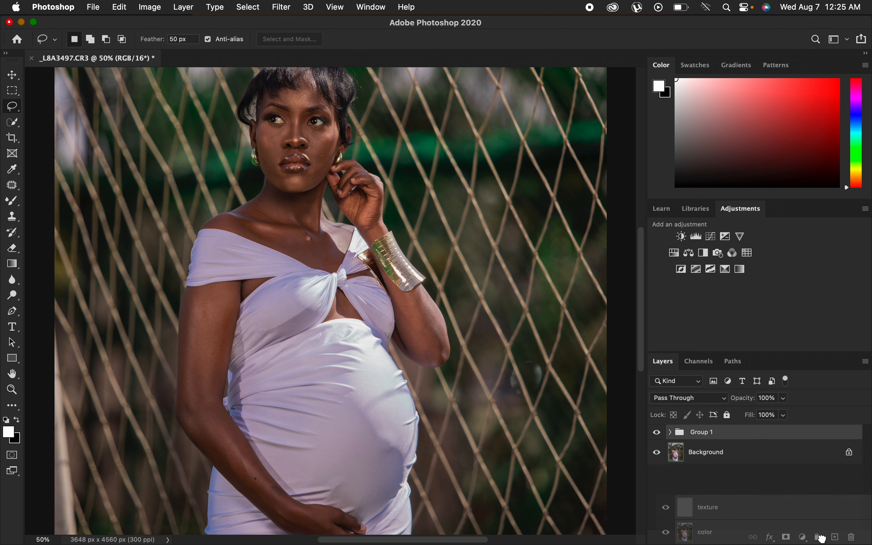
double_click(707, 431)
text(fr)
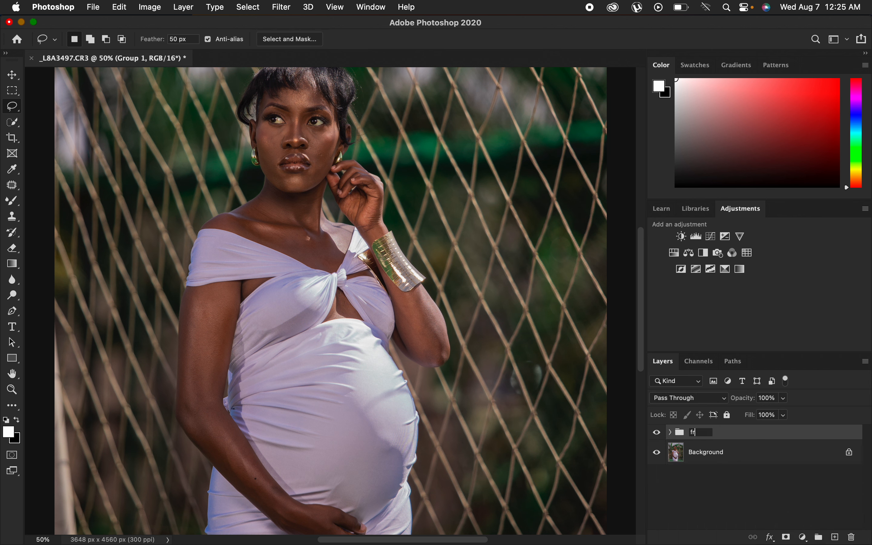
text(eq sep)
key(Return)
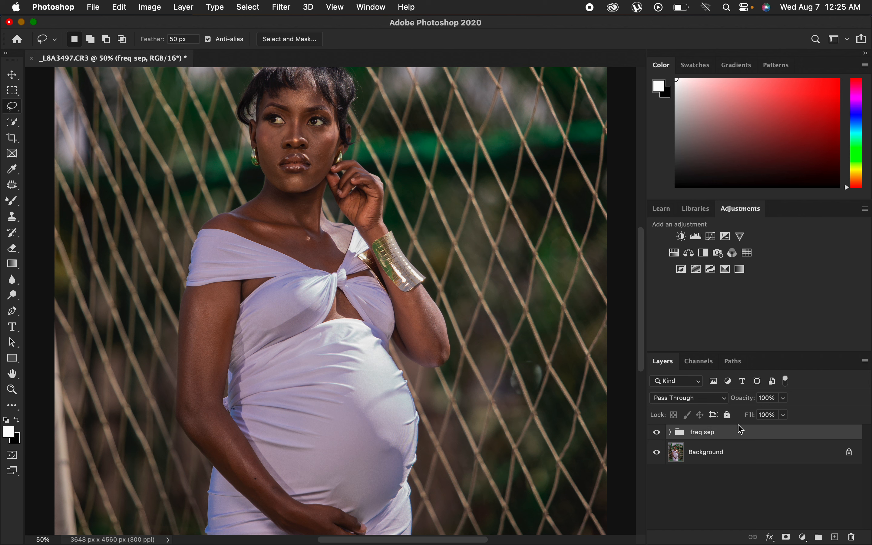
Expand the freq sep group, select the color layer and hide the texture layer.
click(671, 432)
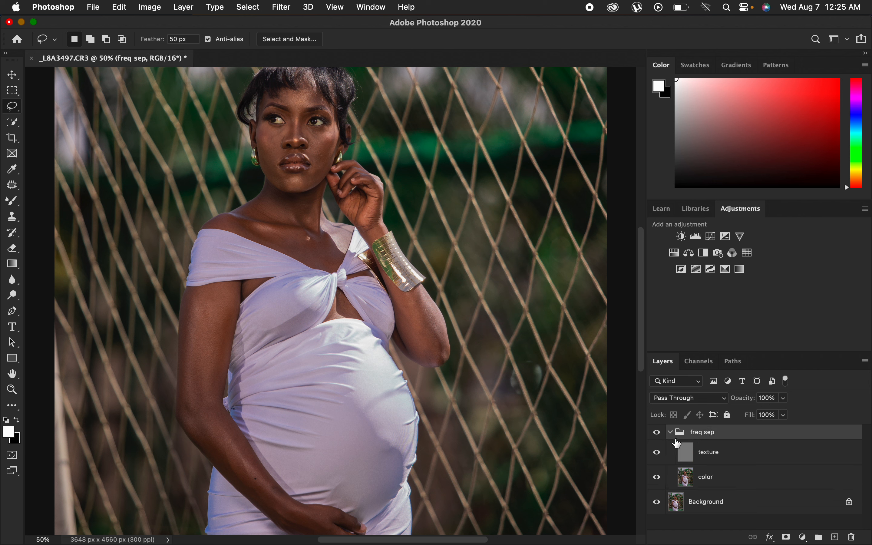
click(737, 477)
click(662, 457)
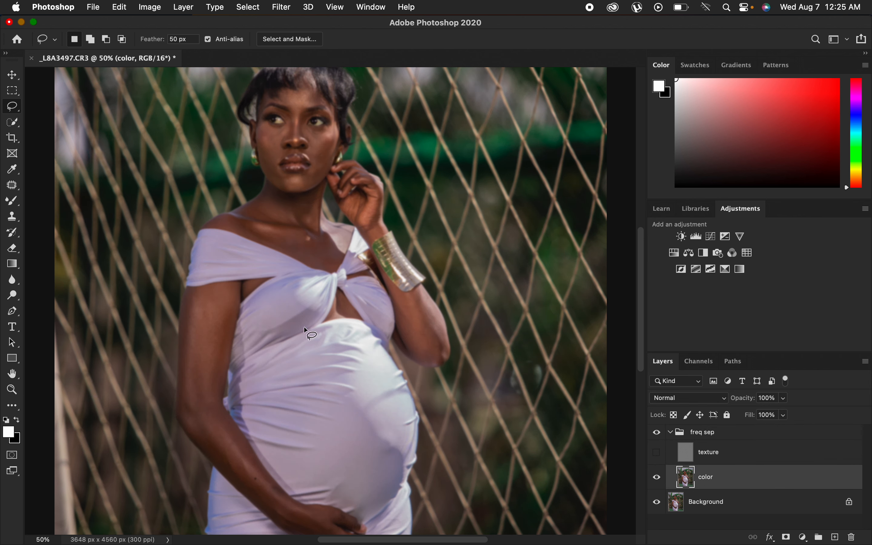
Choose the Mixer Brush Tool with a 125 px soft round tip at 0% hardness, 9% wet, 75% load and 90% mix.
click(19, 207)
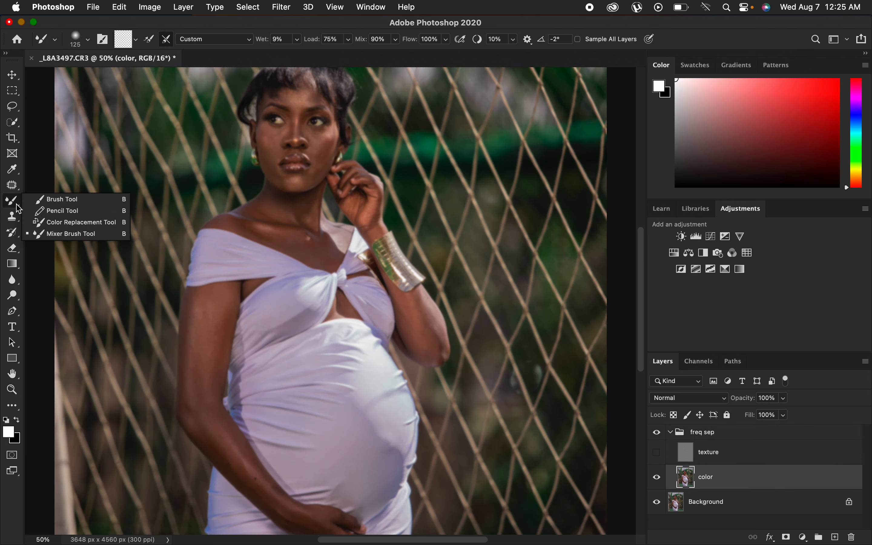
click(65, 234)
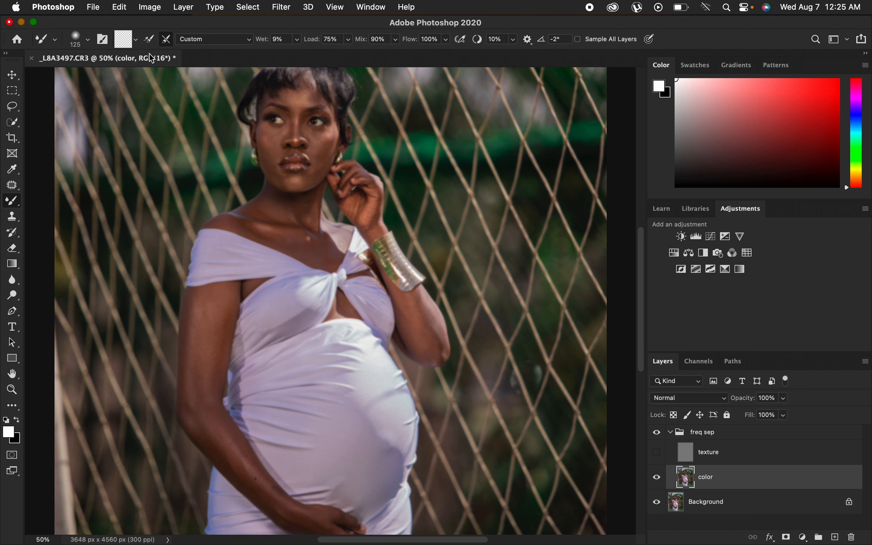
right_click(12, 201)
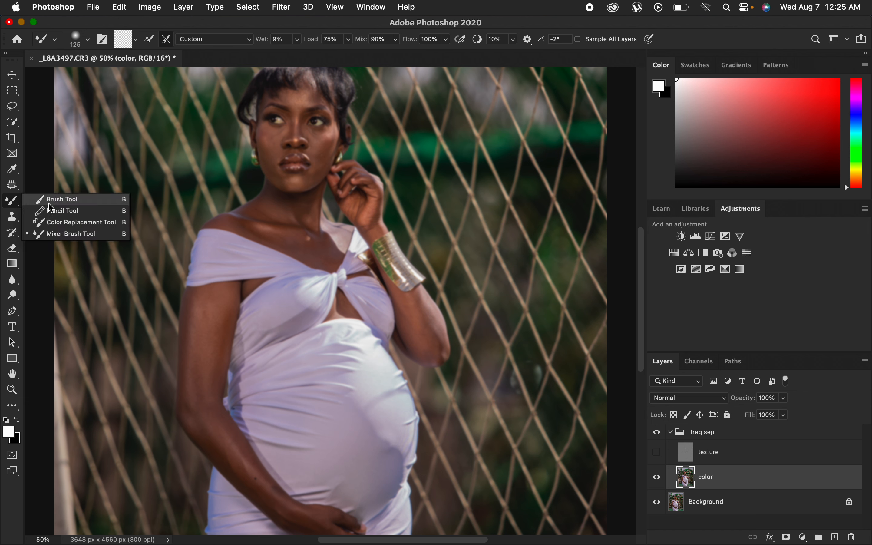
click(62, 234)
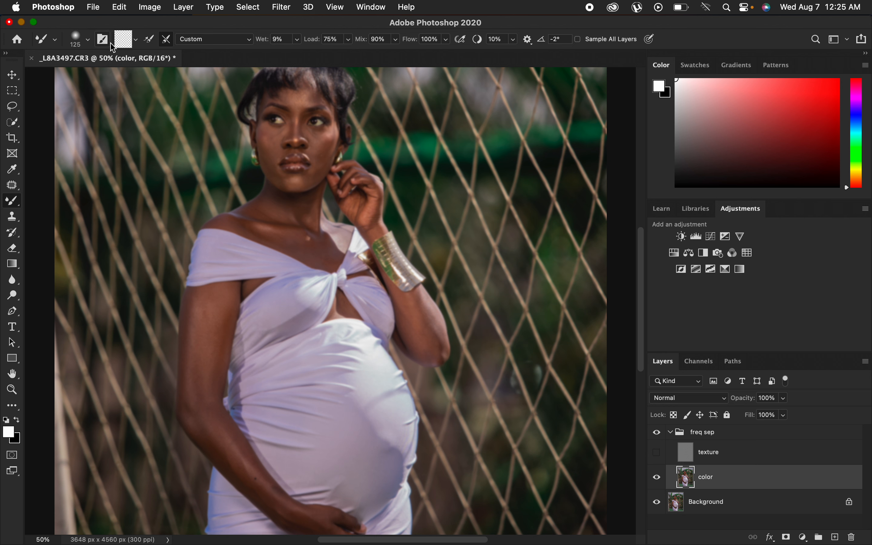
click(89, 41)
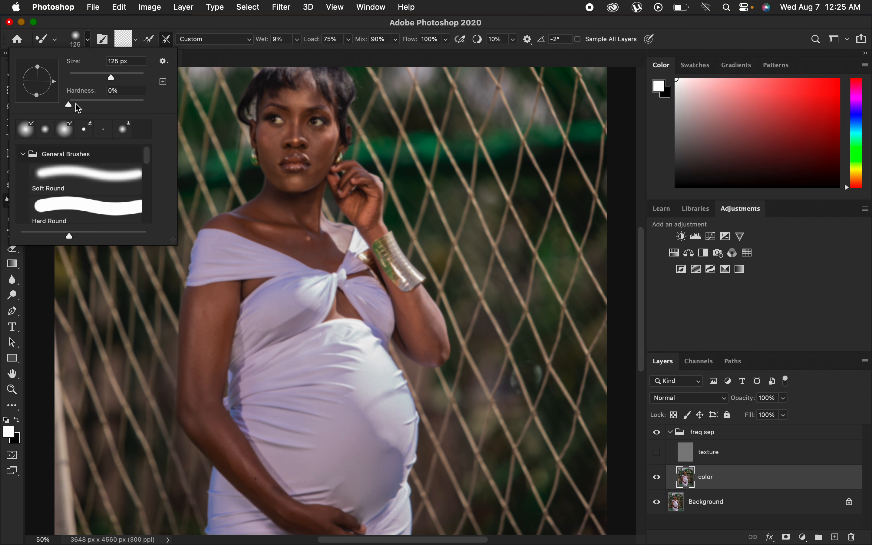
click(88, 42)
click(137, 40)
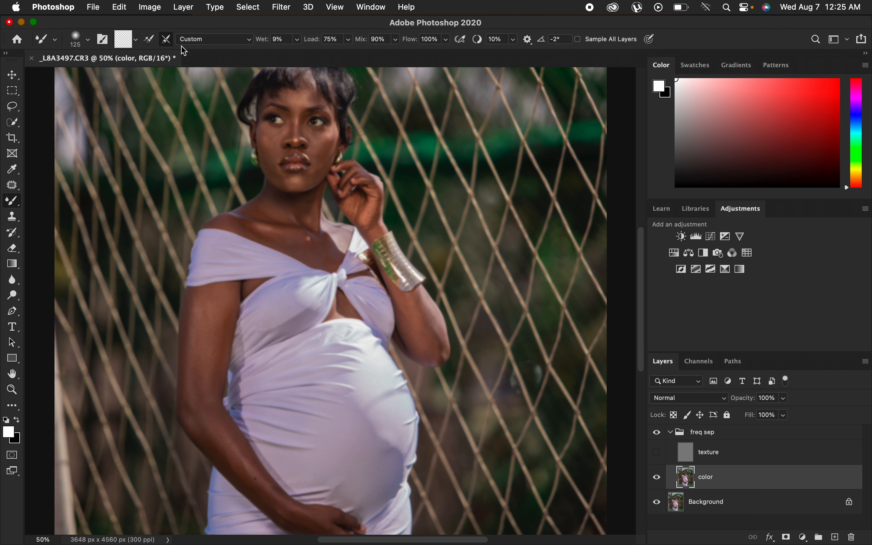
click(298, 39)
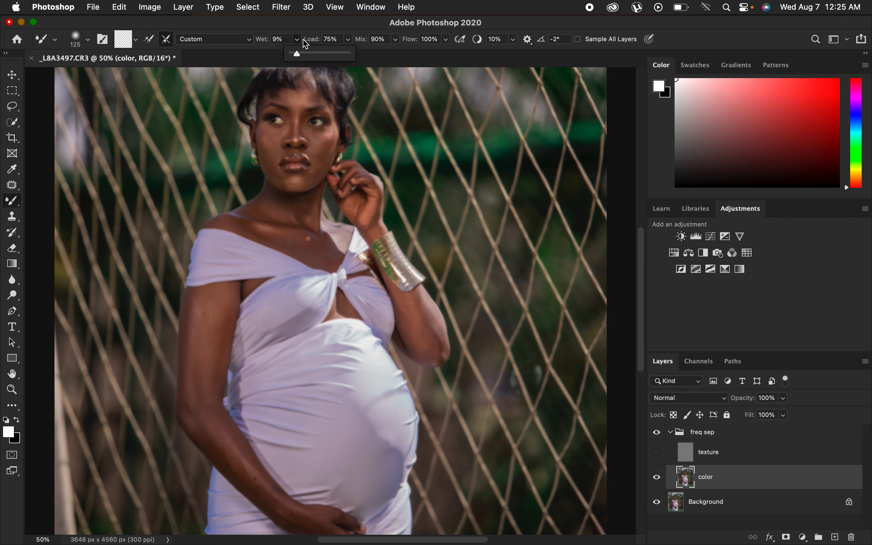
click(300, 40)
click(299, 41)
click(298, 42)
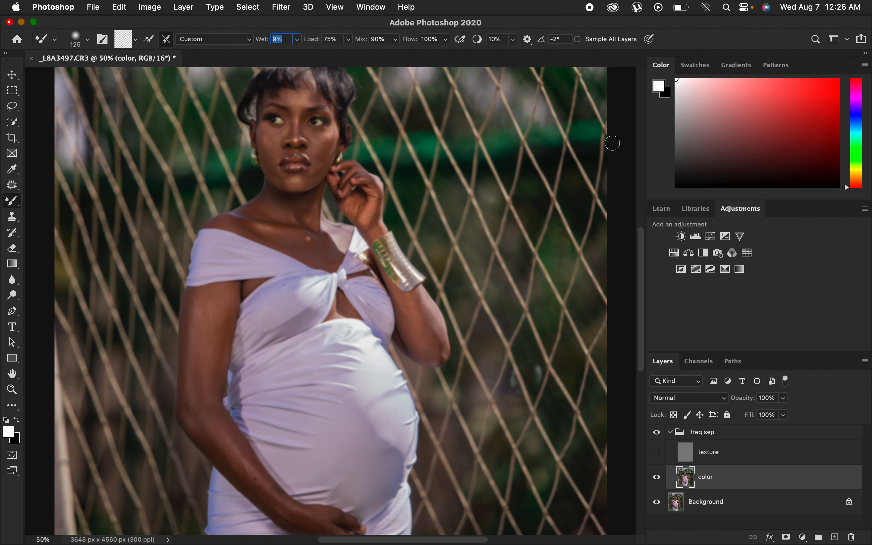
key(Return)
Blend the skin tones on the color layer with the Mixer Brush across the face, neck and hand.
drag(335, 222, 362, 257)
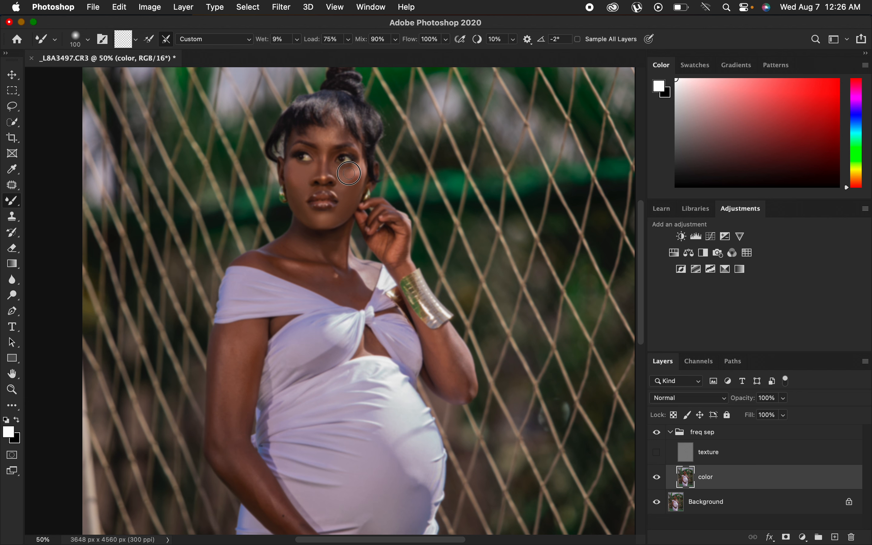
mouse_move(359, 173)
mouse_down()
mouse_move(352, 189)
mouse_move(341, 186)
mouse_move(352, 196)
mouse_move(338, 217)
mouse_move(306, 211)
mouse_up()
mouse_move(322, 133)
mouse_down()
mouse_move(345, 132)
mouse_move(325, 146)
mouse_move(326, 136)
mouse_move(300, 143)
mouse_up()
key(super+equal)
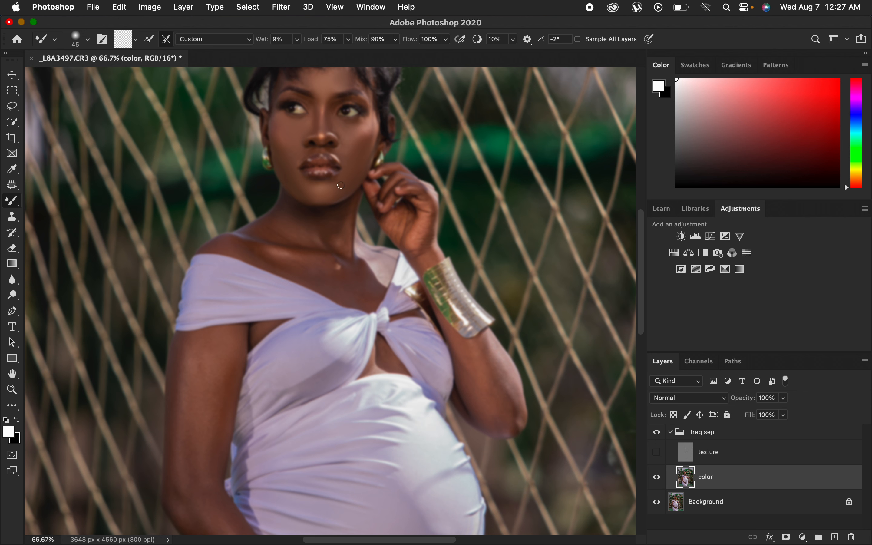
mouse_move(329, 193)
mouse_down()
mouse_move(296, 185)
mouse_move(281, 139)
mouse_move(323, 125)
mouse_up()
mouse_move(330, 87)
mouse_down()
mouse_move(305, 82)
mouse_move(338, 77)
mouse_up()
mouse_move(339, 227)
mouse_down()
mouse_move(275, 229)
mouse_move(304, 232)
mouse_move(300, 241)
mouse_move(306, 218)
mouse_move(295, 220)
mouse_move(297, 229)
mouse_move(319, 230)
mouse_move(332, 267)
mouse_move(343, 271)
mouse_move(333, 272)
mouse_move(365, 289)
mouse_move(288, 267)
mouse_move(324, 266)
mouse_move(308, 243)
mouse_move(245, 242)
mouse_move(282, 261)
mouse_move(297, 239)
mouse_move(279, 222)
mouse_move(262, 224)
mouse_move(357, 219)
mouse_up()
mouse_move(418, 195)
mouse_down()
mouse_move(429, 216)
mouse_move(421, 255)
mouse_move(428, 246)
mouse_move(419, 254)
mouse_move(412, 232)
mouse_move(394, 227)
mouse_move(403, 234)
mouse_move(406, 224)
mouse_up()
drag(396, 183, 390, 172)
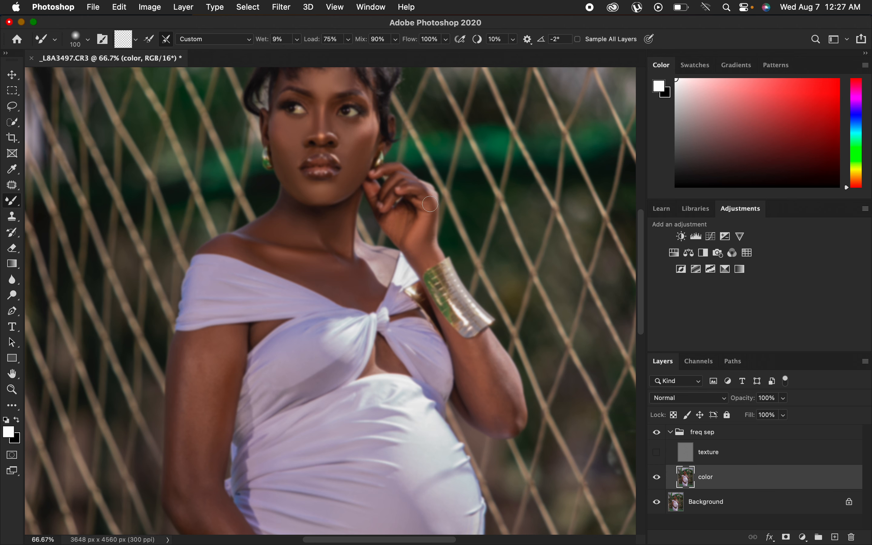
Blend the skin tones on the color layer along the arms with the Mixer Brush.
drag(646, 256, 643, 329)
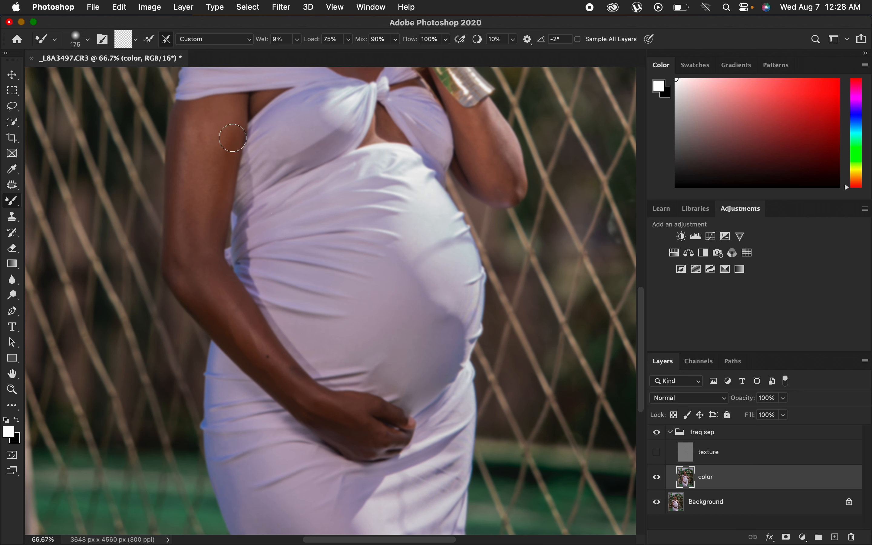
mouse_move(228, 139)
mouse_down()
mouse_move(210, 233)
mouse_move(234, 117)
mouse_move(227, 168)
mouse_move(188, 158)
mouse_move(181, 256)
mouse_move(207, 145)
mouse_move(204, 112)
mouse_move(193, 114)
mouse_move(212, 145)
mouse_move(201, 253)
mouse_move(216, 292)
mouse_up()
mouse_move(239, 255)
mouse_down()
mouse_move(207, 304)
mouse_move(224, 326)
mouse_move(180, 268)
mouse_move(261, 364)
mouse_move(209, 276)
mouse_move(207, 241)
mouse_move(258, 339)
mouse_move(288, 362)
mouse_move(276, 369)
mouse_move(318, 402)
mouse_move(262, 370)
mouse_move(333, 420)
mouse_move(380, 407)
mouse_move(336, 416)
mouse_move(371, 438)
mouse_move(391, 434)
mouse_move(317, 415)
mouse_move(369, 449)
mouse_move(254, 356)
mouse_move(193, 280)
mouse_move(178, 232)
mouse_move(195, 228)
mouse_move(205, 244)
mouse_move(233, 131)
mouse_move(206, 118)
mouse_up()
mouse_move(473, 120)
mouse_down()
mouse_move(493, 147)
mouse_move(490, 127)
mouse_move(504, 145)
mouse_move(498, 128)
mouse_move(514, 174)
mouse_move(513, 190)
mouse_move(477, 140)
mouse_move(490, 175)
mouse_move(468, 131)
mouse_move(492, 197)
mouse_move(502, 198)
mouse_move(487, 114)
mouse_move(479, 117)
mouse_move(506, 154)
mouse_move(495, 192)
mouse_up()
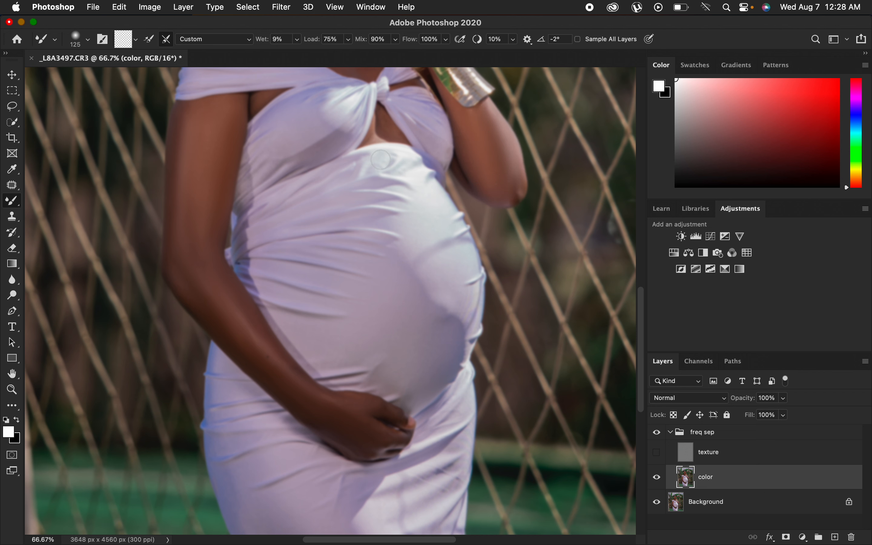
mouse_move(230, 124)
mouse_down()
mouse_move(201, 111)
mouse_move(193, 140)
mouse_move(185, 125)
mouse_move(179, 139)
mouse_move(173, 223)
mouse_move(184, 239)
mouse_move(199, 227)
mouse_move(225, 321)
mouse_move(306, 397)
mouse_move(359, 430)
mouse_move(370, 429)
mouse_move(375, 409)
mouse_move(385, 409)
mouse_move(370, 431)
mouse_move(397, 442)
mouse_move(363, 451)
mouse_up()
Show the texture layer and toggle the freq sep group's visibility to compare the smoothed skin.
key(super+minus)
key(super+minus)
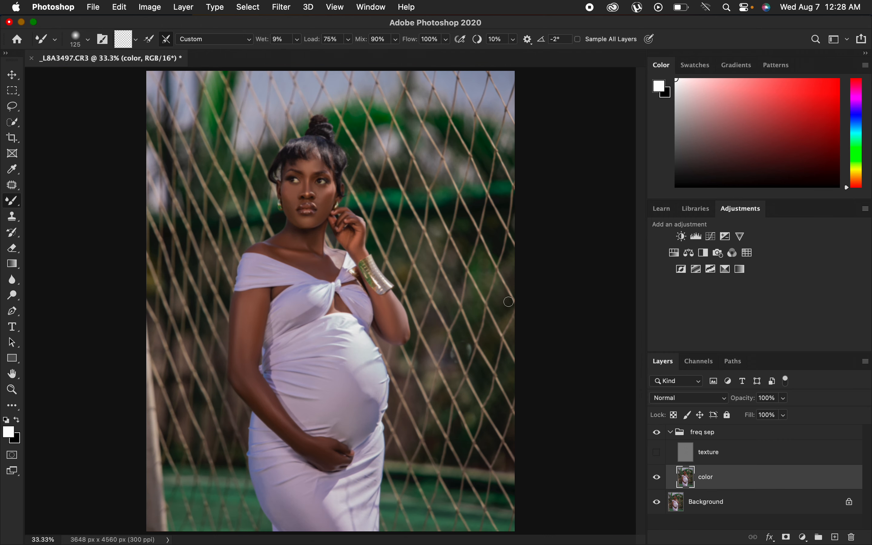
click(658, 453)
key(super+plus)
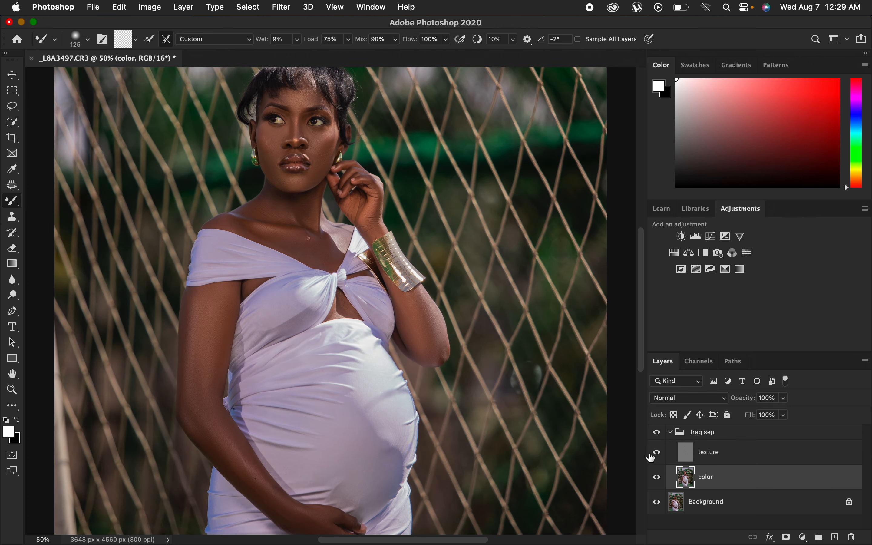
key(super+plus)
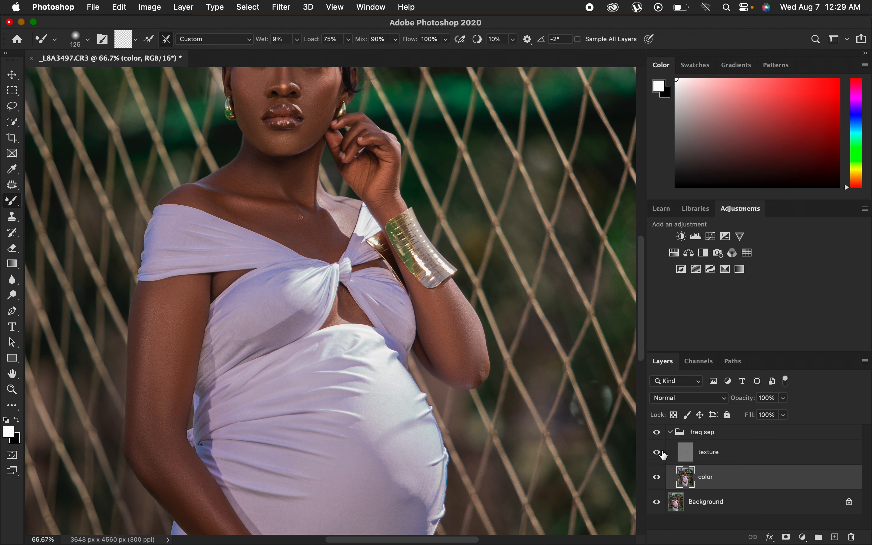
click(658, 434)
click(659, 437)
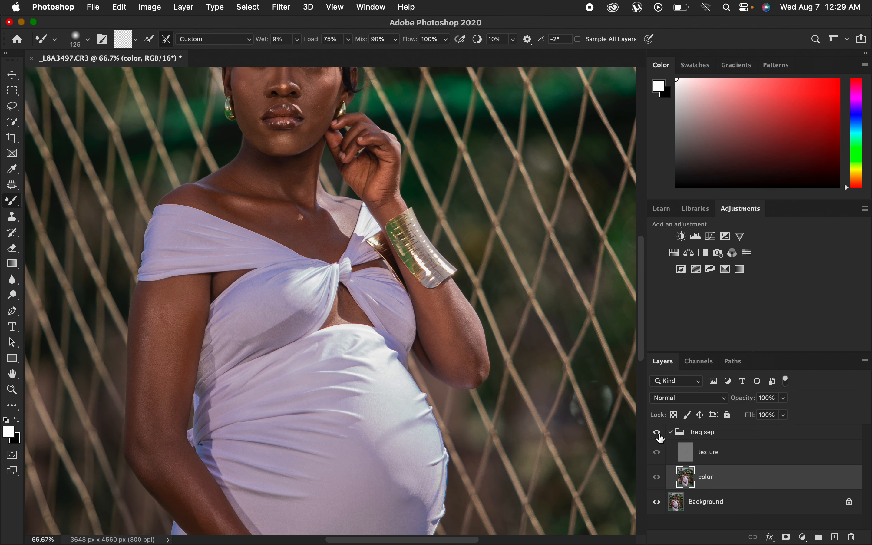
click(659, 435)
click(659, 435)
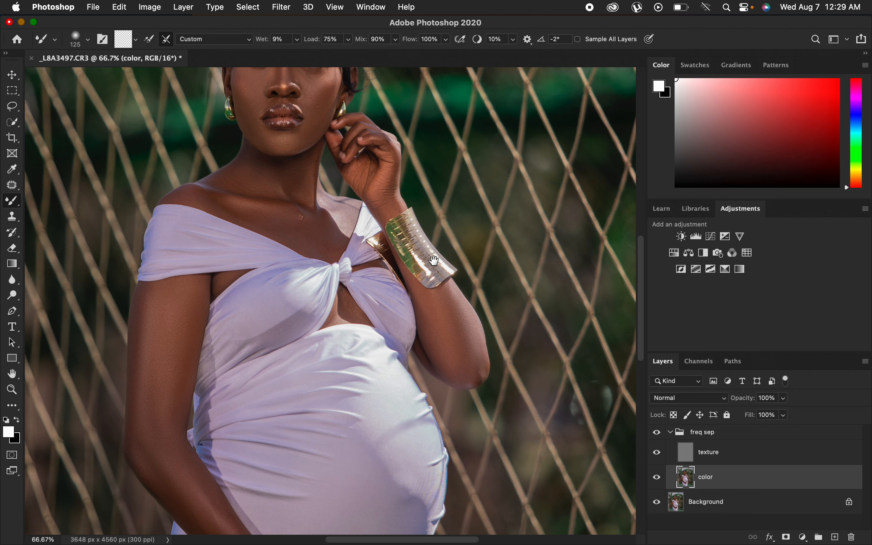
drag(435, 261, 478, 330)
click(658, 435)
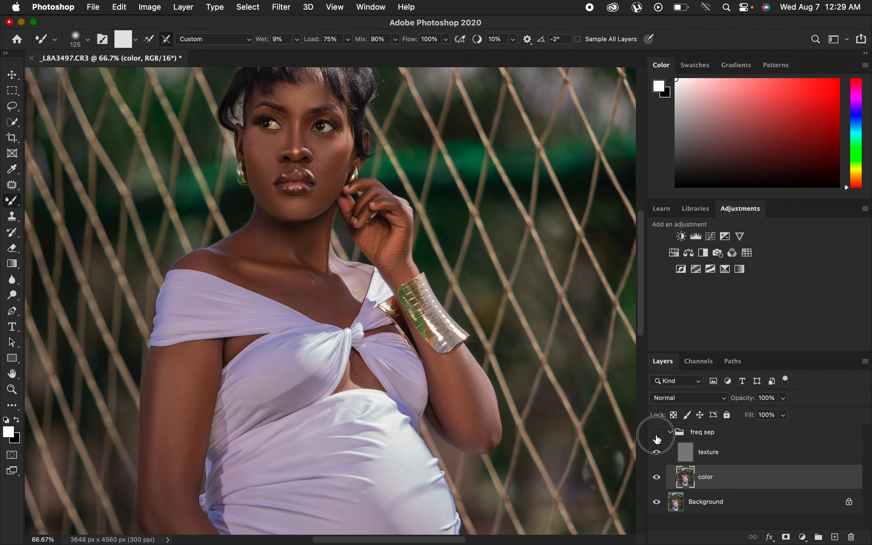
click(658, 436)
click(659, 436)
Select the texture layer and pick the Clone Stamp tool with a 30 px brush at 0% hardness.
click(728, 462)
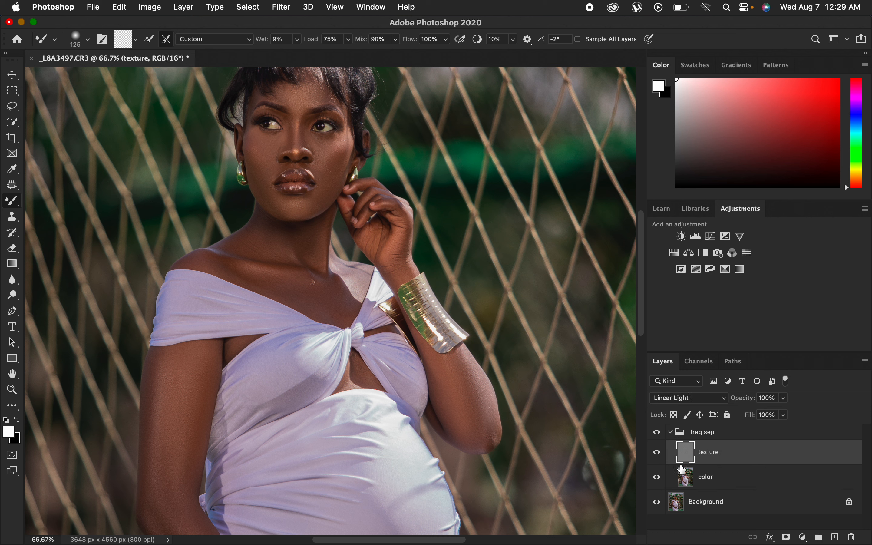
click(13, 216)
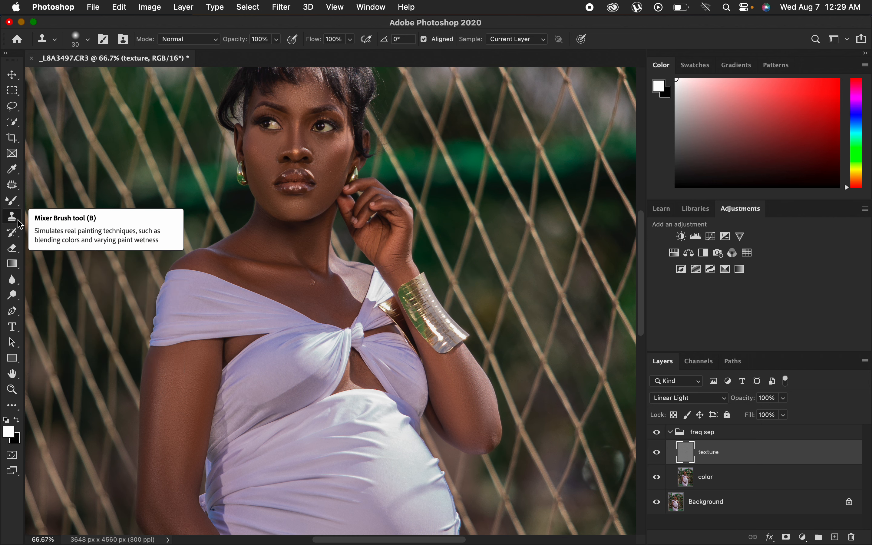
click(86, 40)
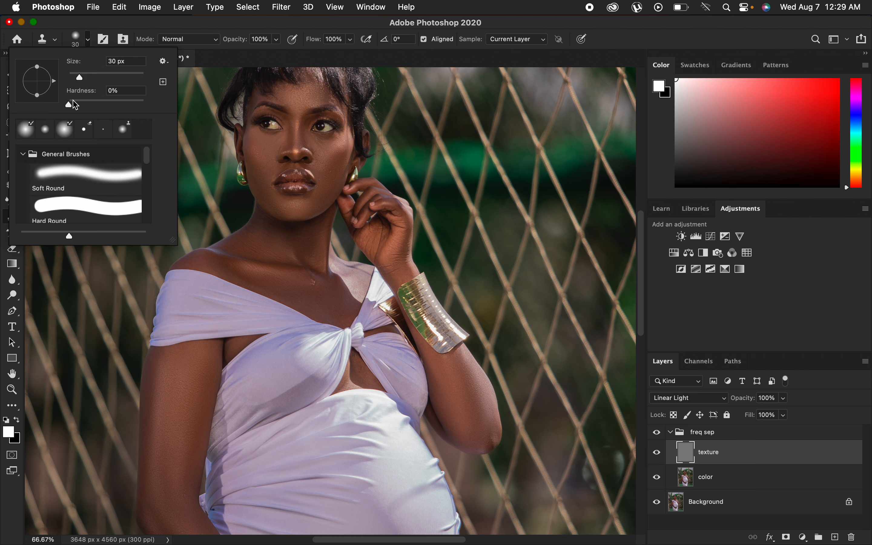
click(201, 28)
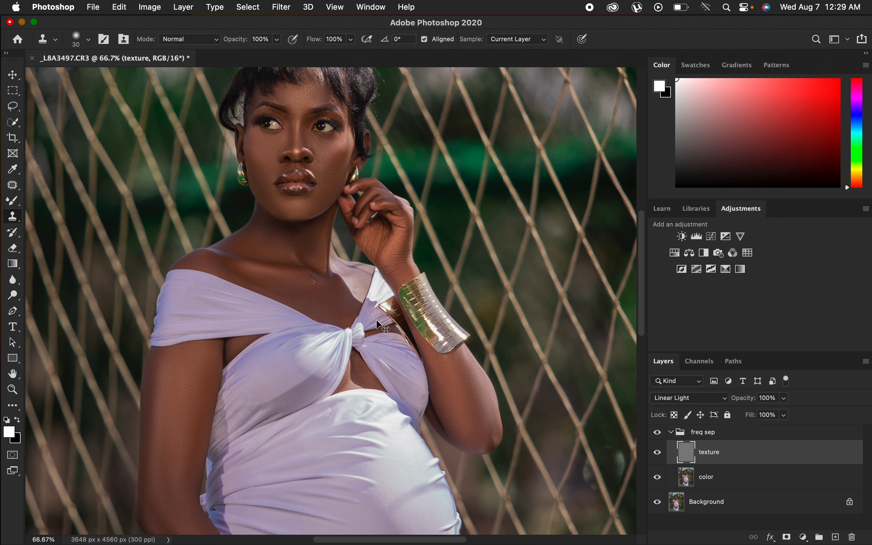
key(super+equal)
key(super+equal)
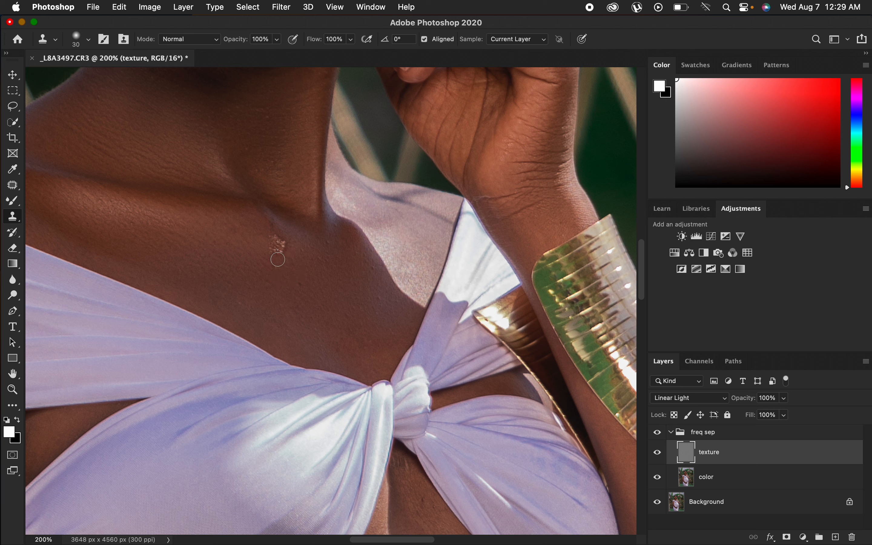
Clone out the blemishes on the chest below the neck on the texture layer.
mouse_move(282, 249)
mouse_down()
mouse_move(274, 253)
mouse_move(274, 227)
mouse_up()
alt+click(290, 255)
alt+click(297, 250)
alt+click(294, 251)
click(285, 249)
alt+click(292, 261)
alt+click(285, 261)
alt+click(286, 256)
click(271, 247)
Clone away blemishes on the cheeks, chin and jawline on the texture layer.
scroll(361, 252, up, 10)
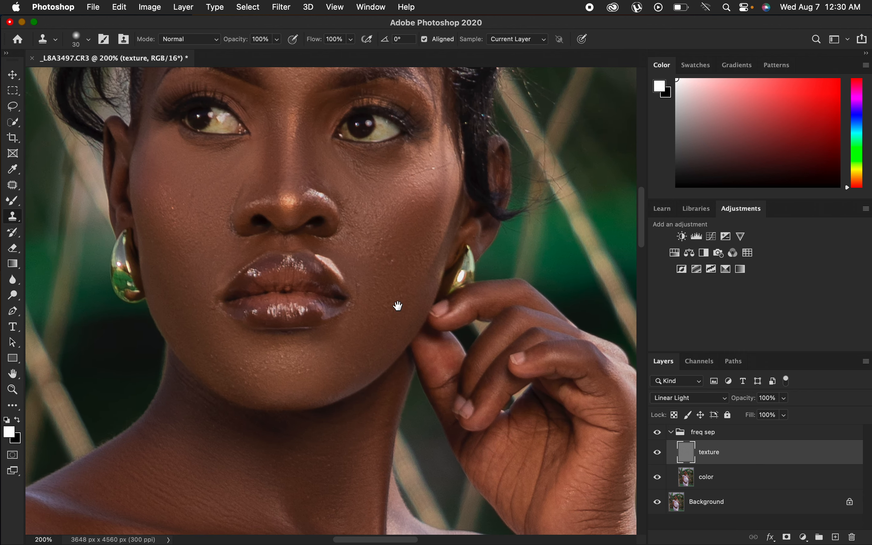
alt+click(390, 278)
click(387, 261)
alt+click(389, 276)
drag(366, 286, 356, 291)
alt+click(398, 255)
drag(378, 246, 390, 261)
alt+click(372, 295)
click(361, 286)
alt+click(366, 172)
click(353, 168)
alt+click(436, 181)
click(434, 168)
alt+click(434, 200)
click(434, 181)
alt+click(244, 369)
drag(228, 366, 212, 361)
alt+click(216, 335)
drag(212, 327, 212, 307)
key(super+minus)
key(super+minus)
key(super+minus)
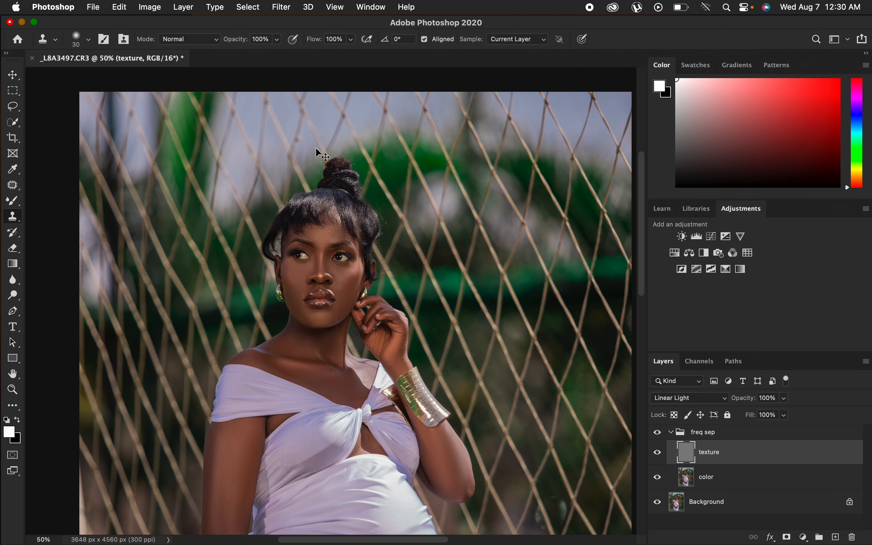
key(super+minus)
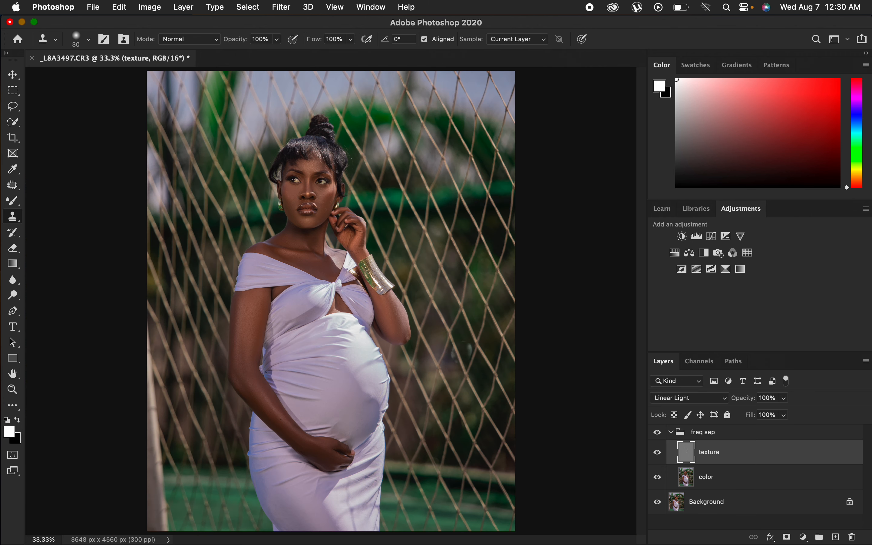
Collapse the freq sep group and toggle its visibility to compare before and after retouching.
click(672, 432)
click(659, 435)
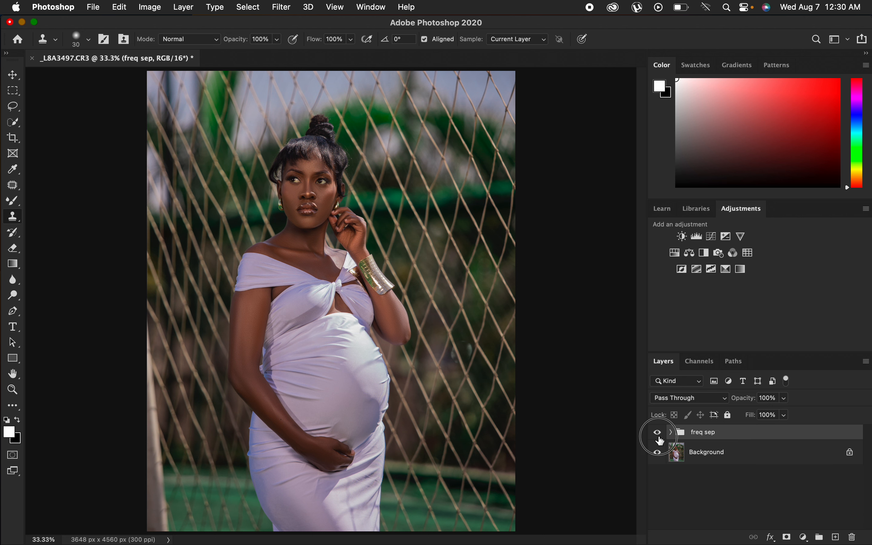
click(659, 434)
click(659, 434)
click(659, 435)
Add a Gradient Map adjustment layer above the freq sep group, hide it, and open its gradient for editing.
click(805, 538)
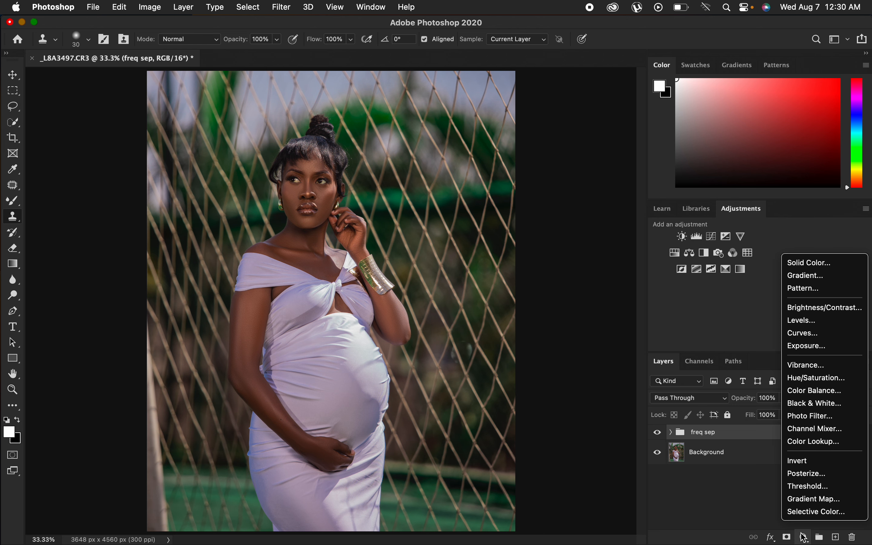
click(808, 503)
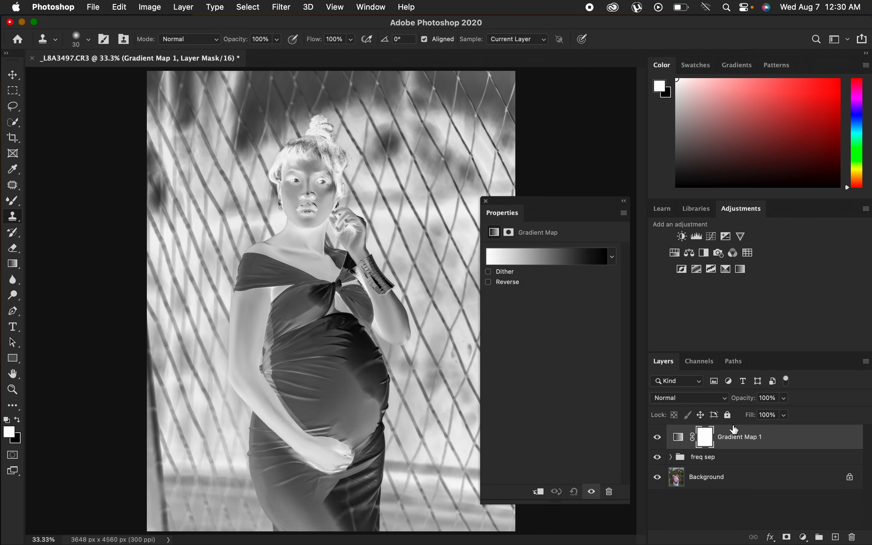
click(680, 442)
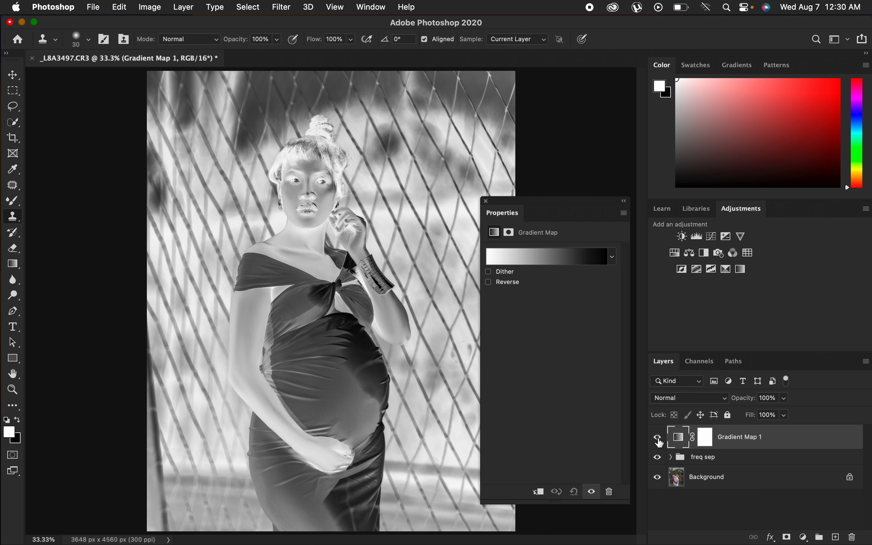
click(658, 440)
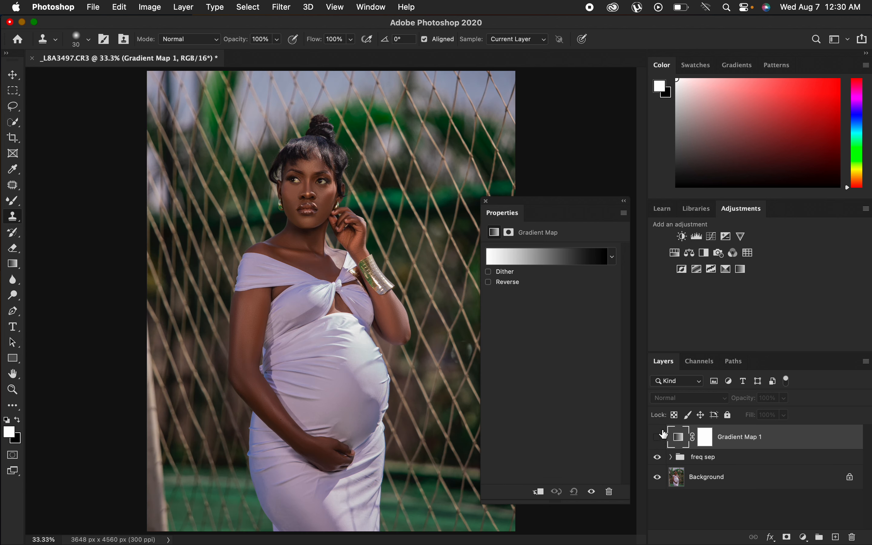
click(519, 263)
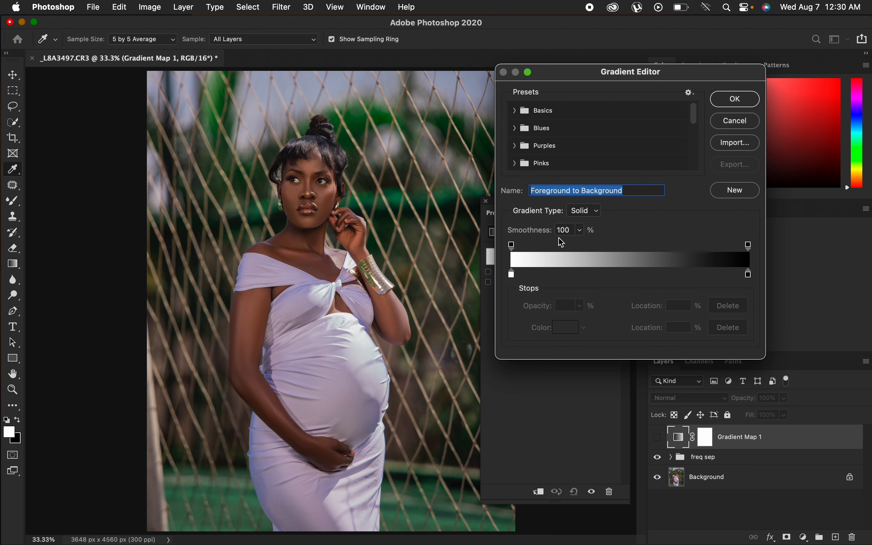
Set the gradient's left stop colour to a dark skin tone sampled from the face, #5e3d2e.
click(512, 275)
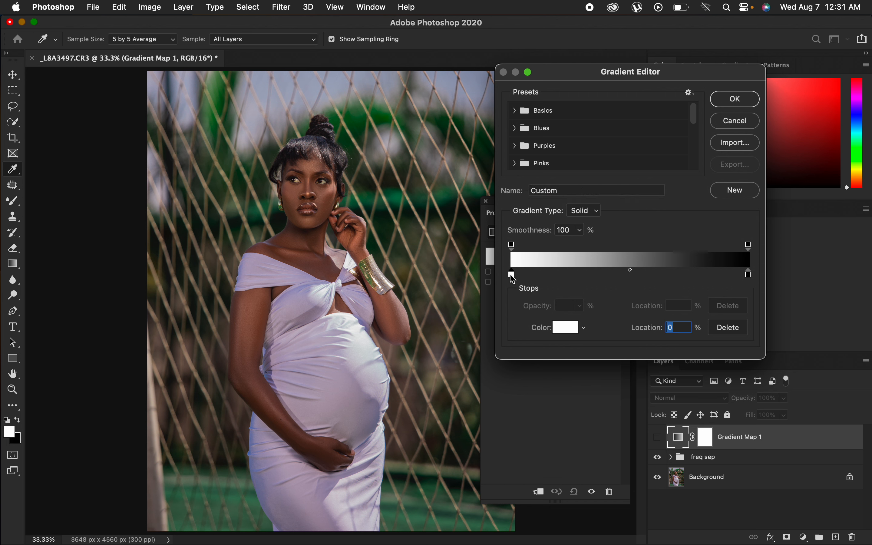
click(570, 330)
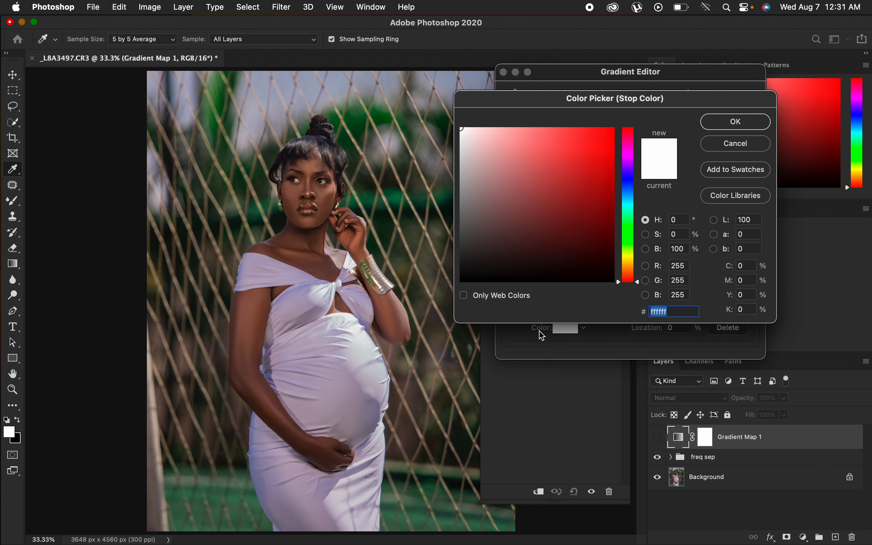
click(157, 43)
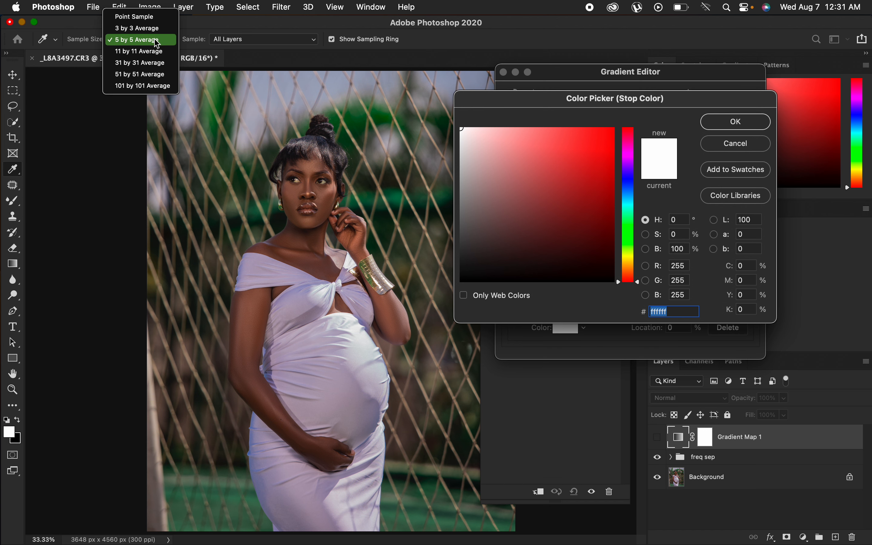
click(156, 43)
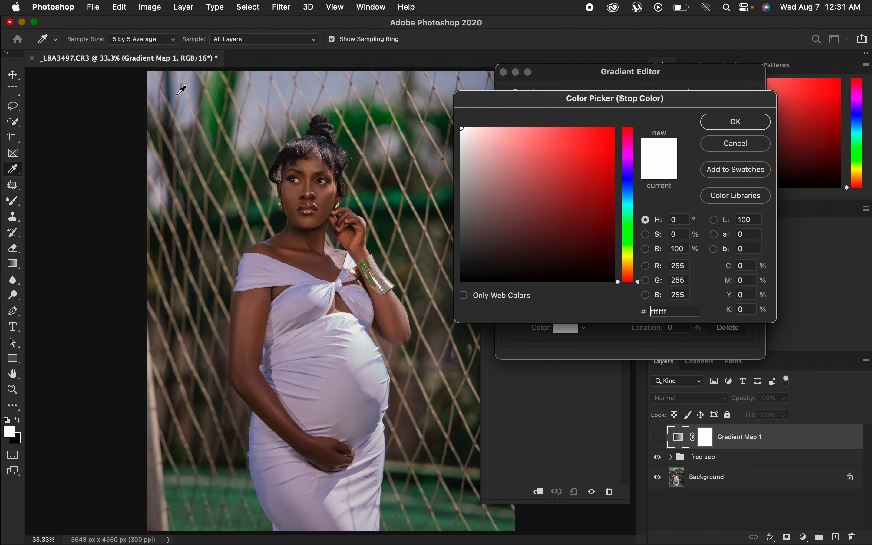
key(super+equal)
key(super+equal)
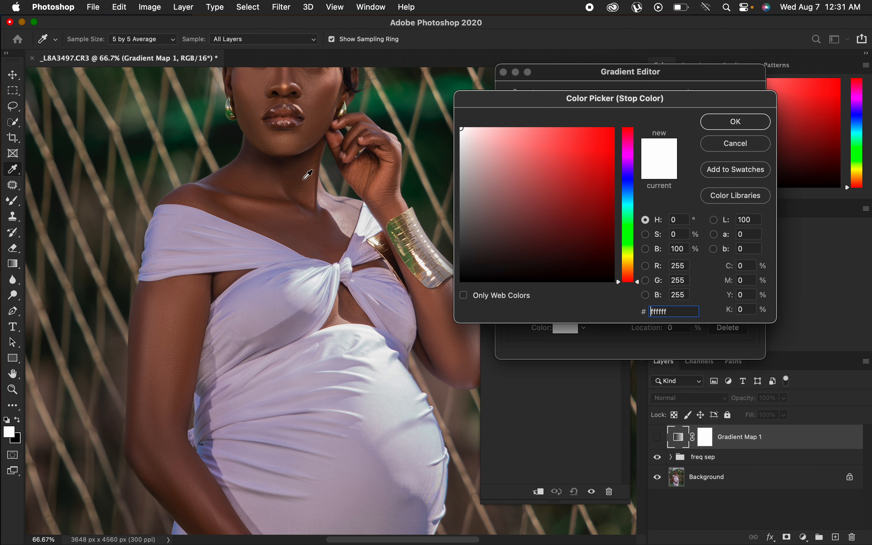
click(308, 174)
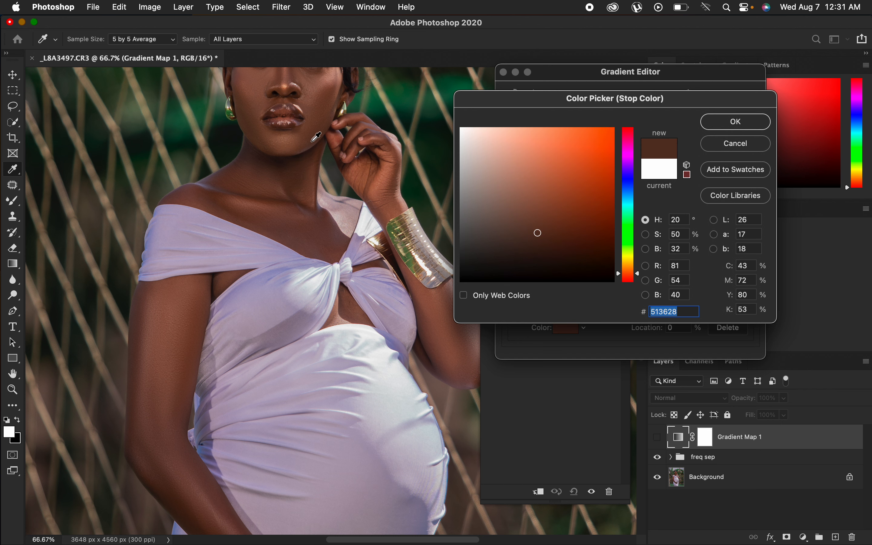
drag(312, 142, 321, 230)
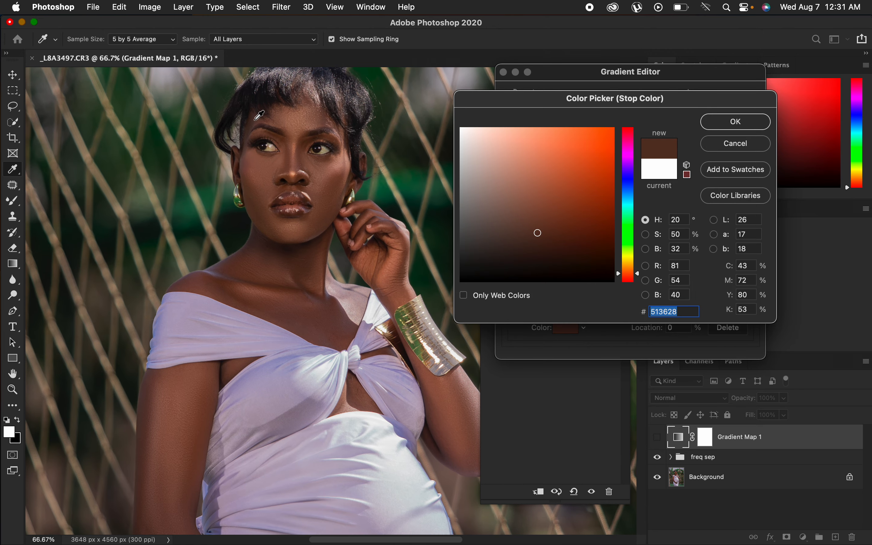
click(256, 120)
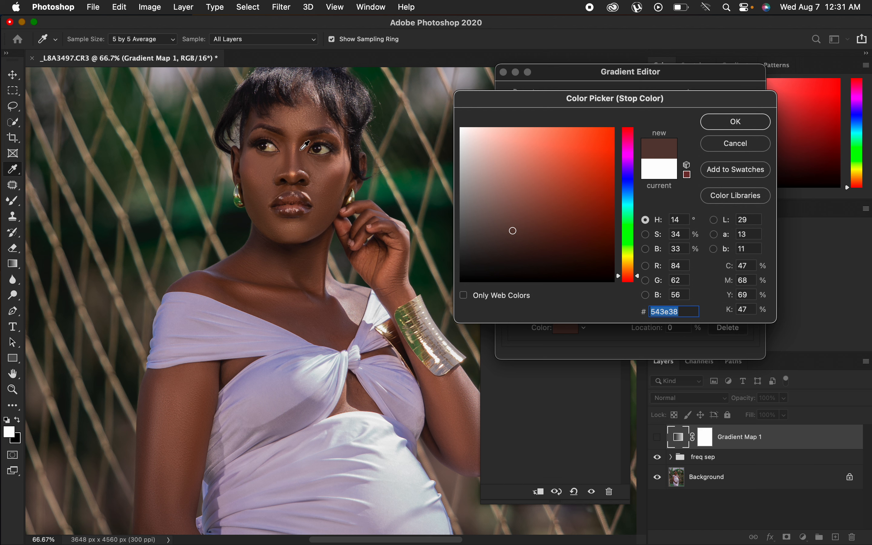
click(305, 146)
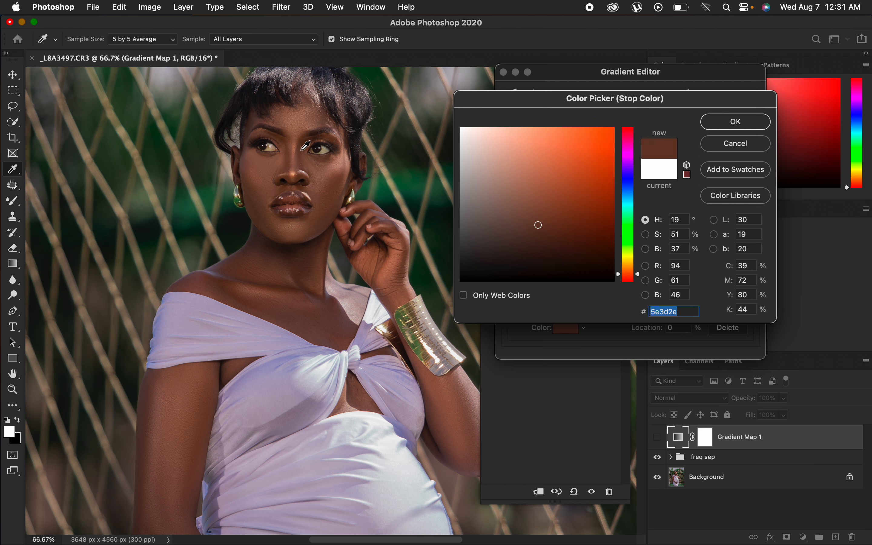
click(727, 126)
Set the gradient's right stop colour to a light skin tone sampled from the face, #a07a67.
click(749, 275)
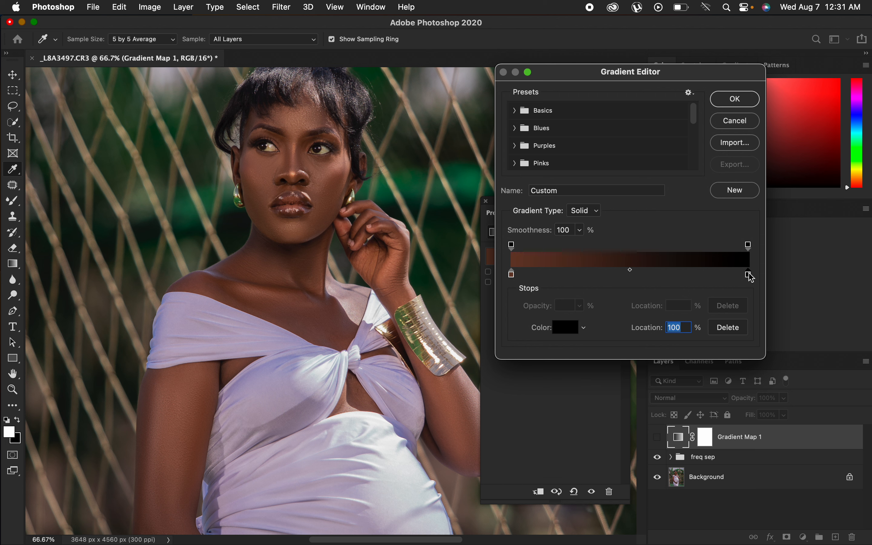
click(567, 329)
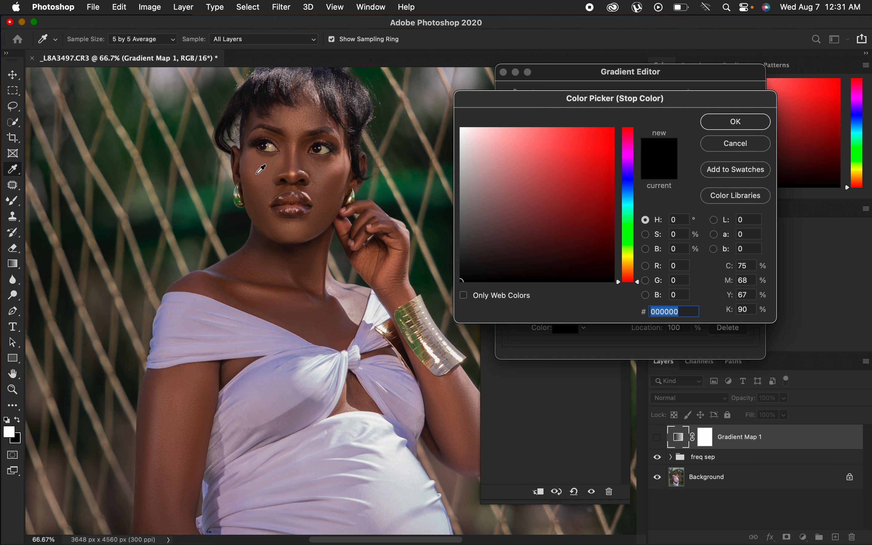
click(259, 171)
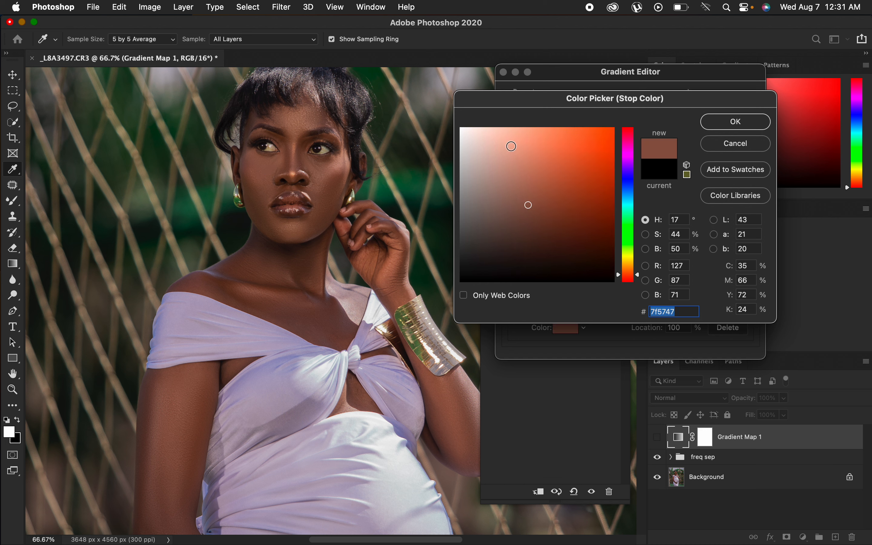
click(725, 125)
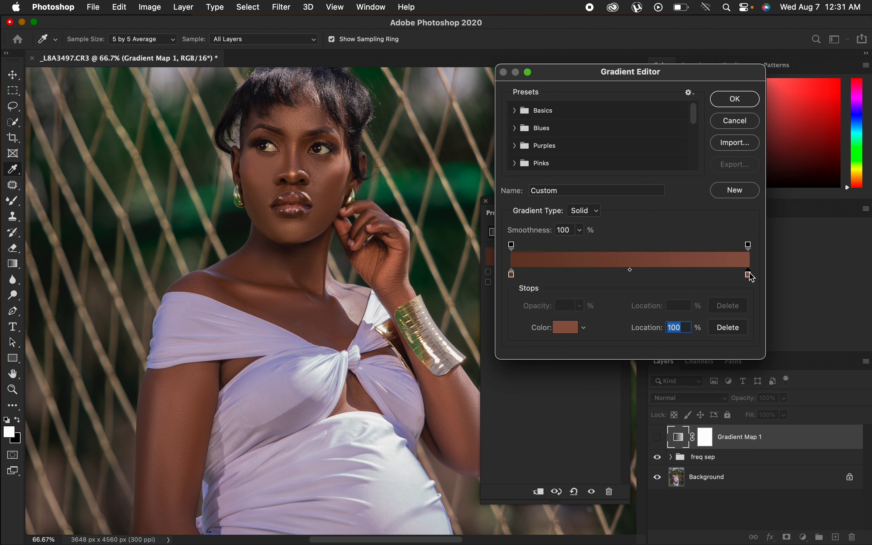
click(567, 328)
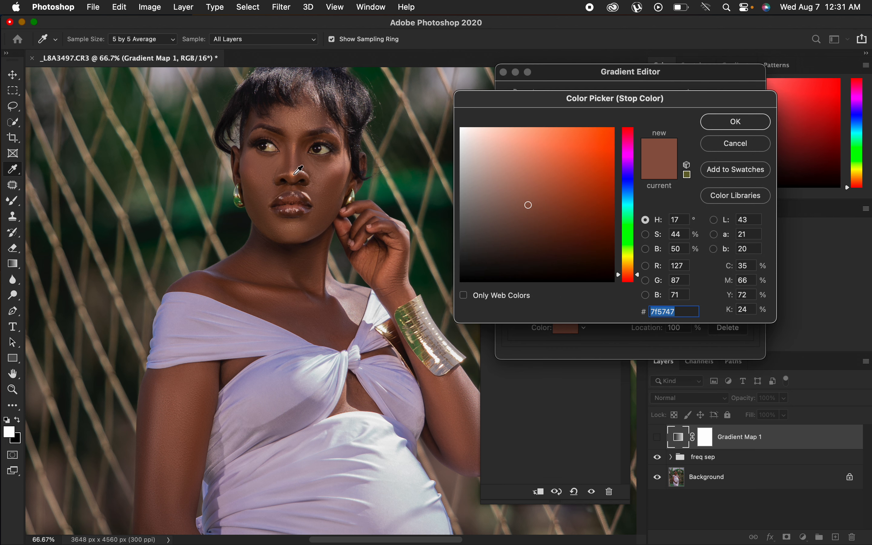
click(298, 168)
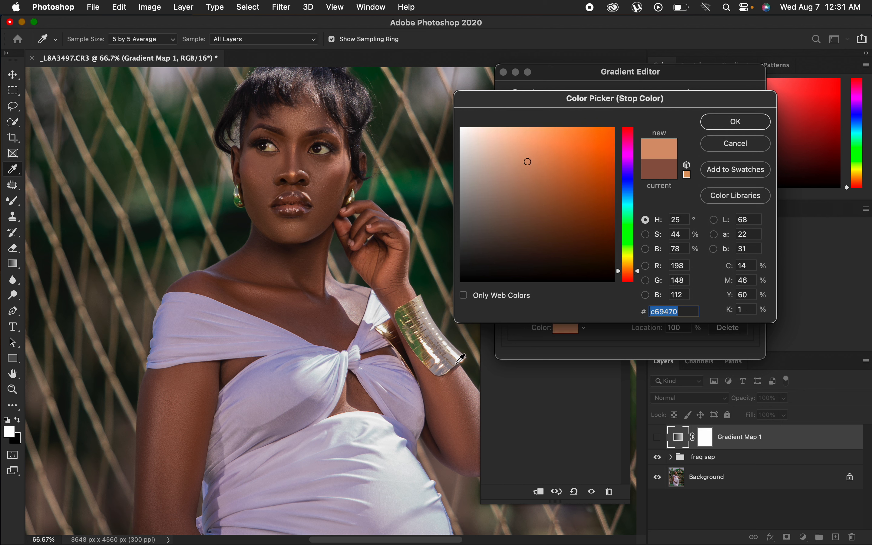
click(473, 376)
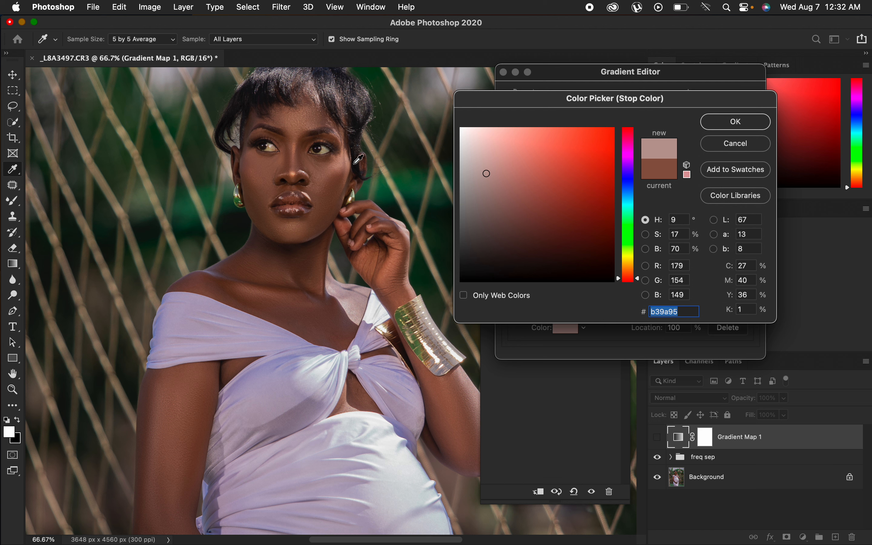
click(352, 163)
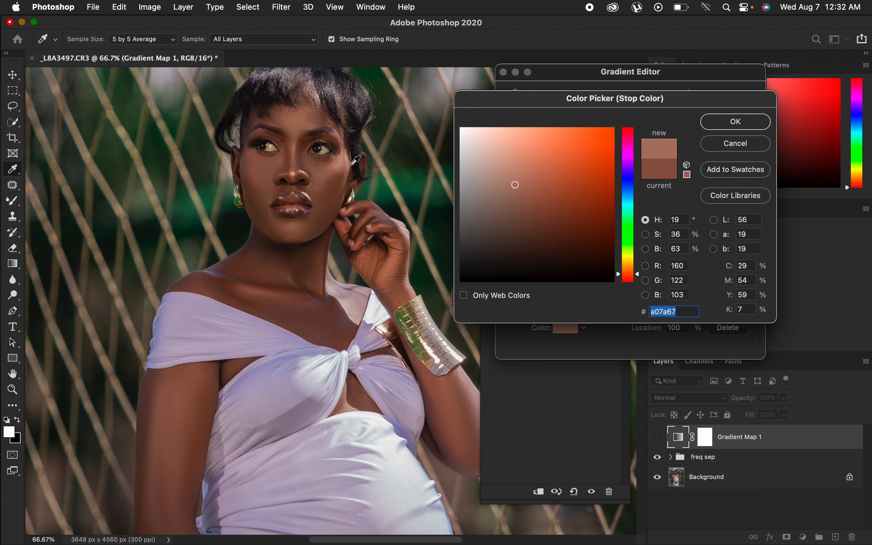
click(736, 122)
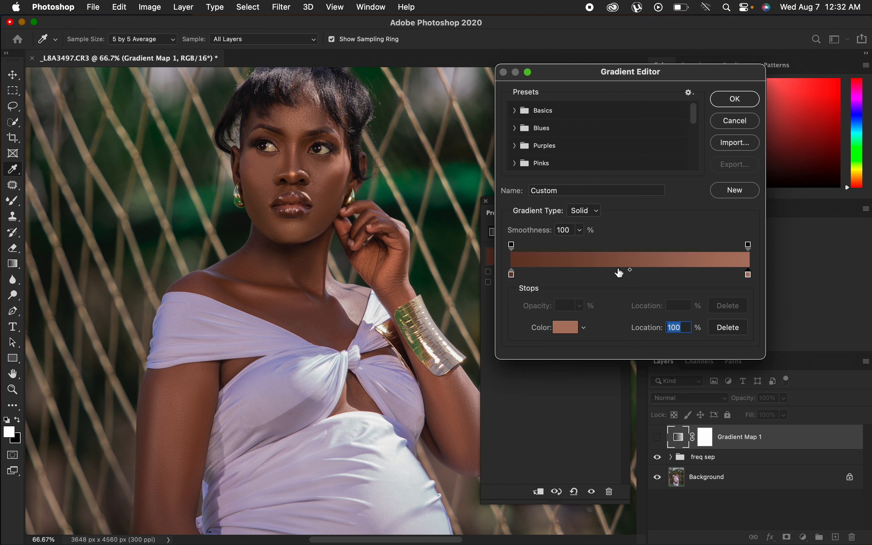
Add a middle gradient stop at 50% with a mid skin tone sampled from the neck, #714835, and confirm the gradient.
click(621, 274)
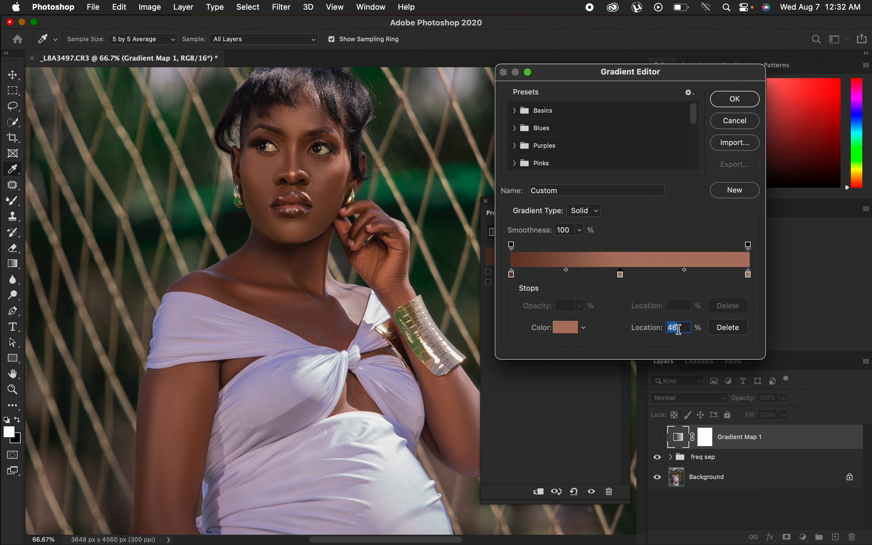
text(50)
click(566, 327)
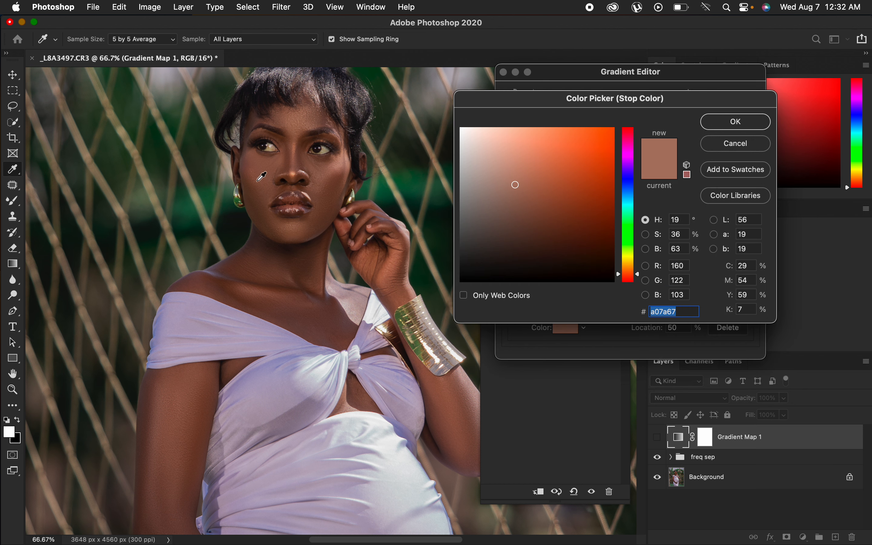
click(261, 176)
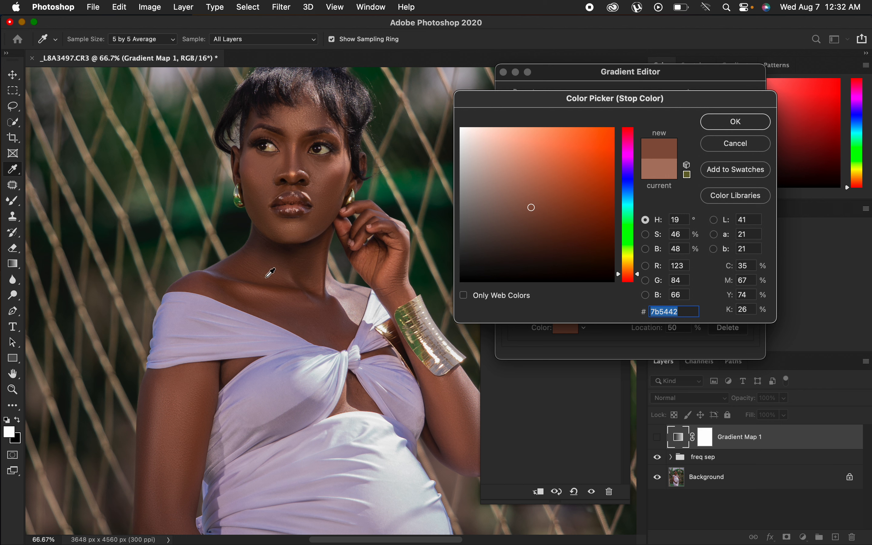
click(267, 285)
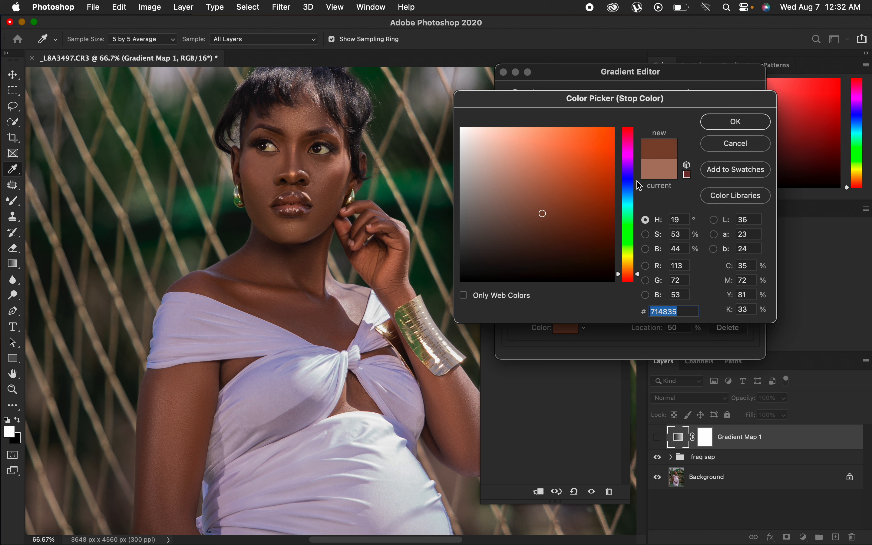
click(731, 124)
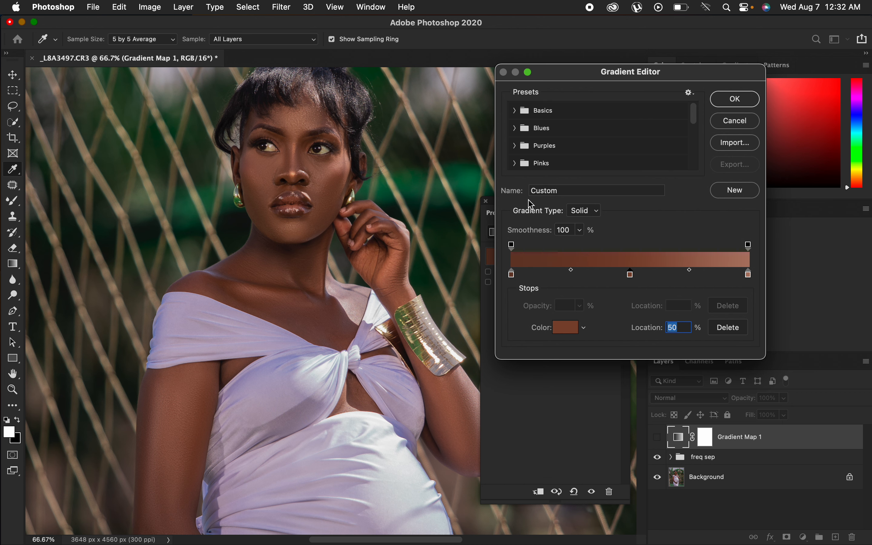
click(736, 100)
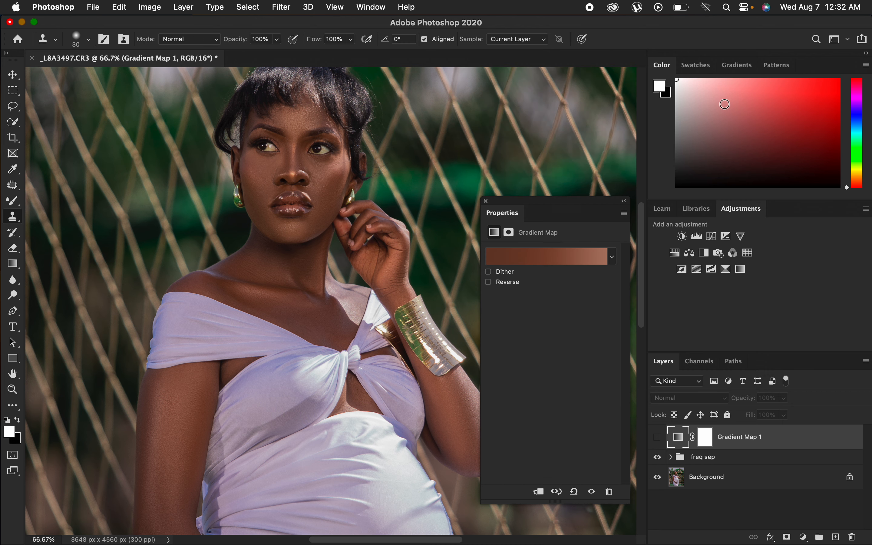
Show the Gradient Map layer, set its blend mode to Color, and close the Properties panel.
click(658, 437)
click(701, 400)
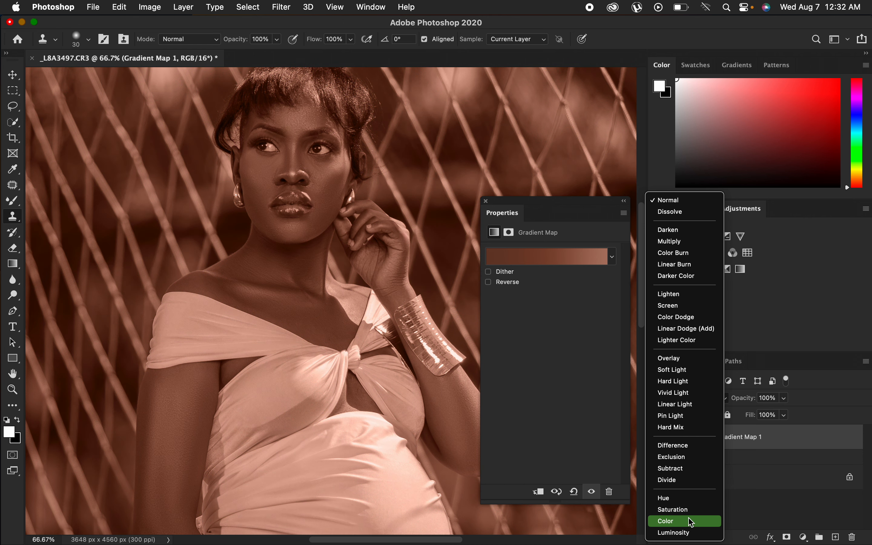
click(692, 522)
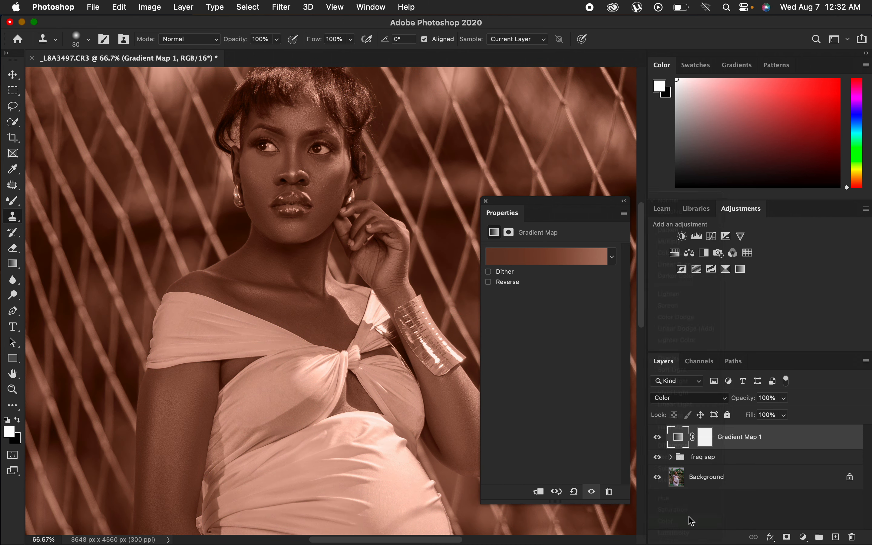
click(487, 202)
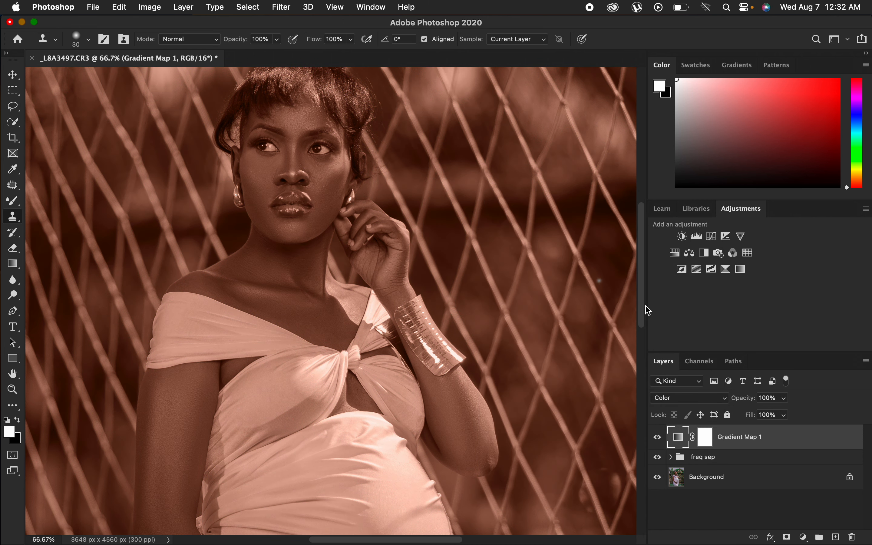
Invert the Gradient Map's layer mask to black and choose the Brush tool with a 15 px, 0% hardness brush.
click(706, 439)
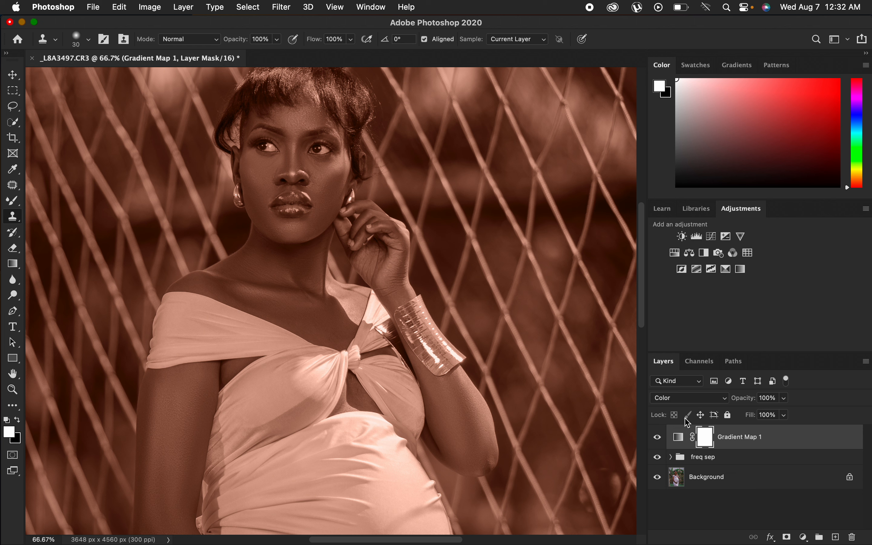
key(super+i)
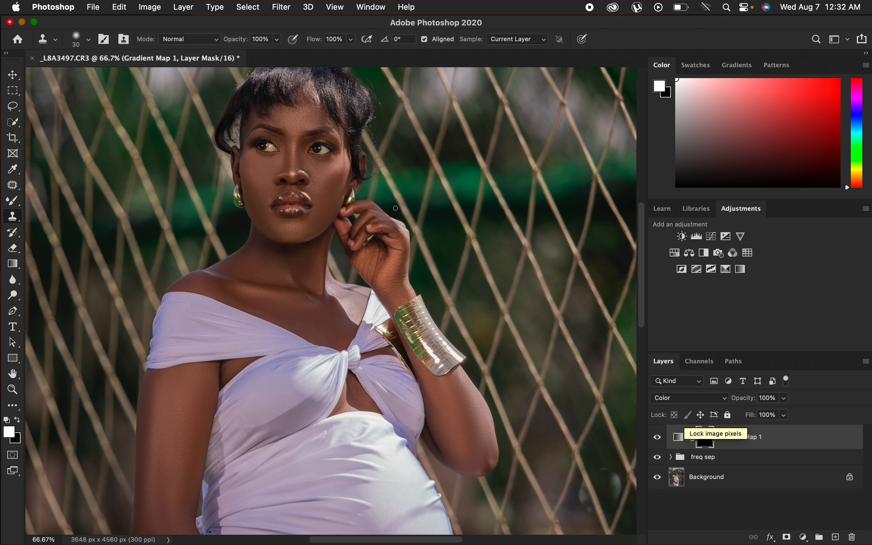
drag(16, 204, 57, 201)
click(77, 39)
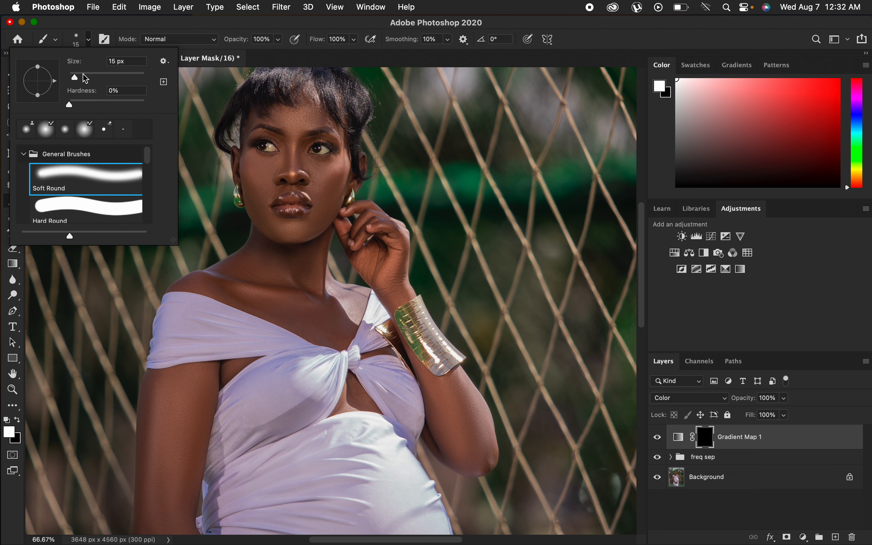
Switch the foreground to white and paint the Gradient Map mask over the neck, chest and arm skin.
click(68, 104)
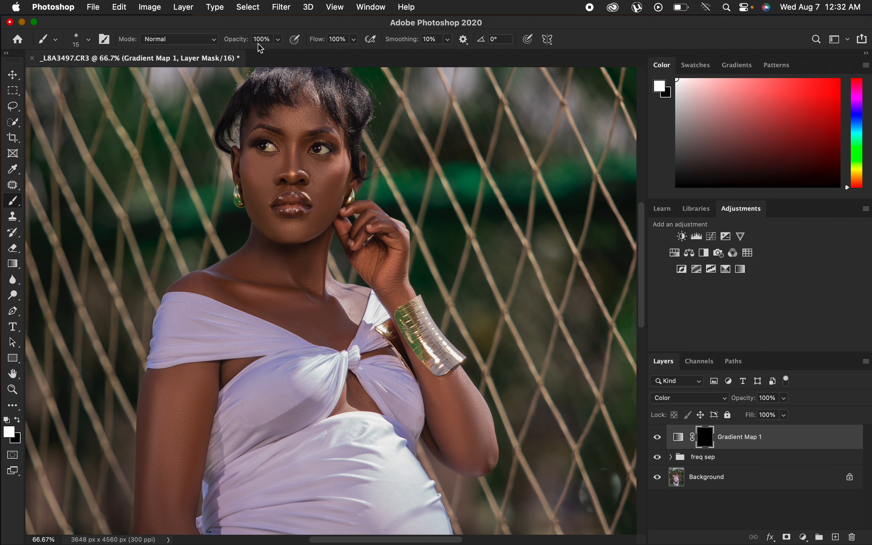
click(18, 422)
click(17, 424)
mouse_move(303, 258)
mouse_down()
mouse_move(263, 259)
mouse_move(267, 228)
mouse_move(279, 237)
mouse_move(258, 181)
mouse_move(284, 170)
mouse_move(302, 119)
mouse_move(313, 121)
mouse_move(293, 157)
mouse_move(331, 169)
mouse_move(310, 228)
mouse_move(309, 285)
mouse_move(323, 314)
mouse_move(349, 296)
mouse_move(339, 329)
mouse_move(200, 279)
mouse_move(259, 267)
mouse_move(258, 257)
mouse_move(244, 262)
mouse_move(263, 240)
mouse_move(249, 139)
mouse_move(266, 120)
mouse_move(332, 125)
mouse_move(338, 188)
mouse_move(323, 223)
mouse_move(370, 233)
mouse_move(393, 272)
mouse_up()
mouse_move(420, 354)
mouse_down()
mouse_move(460, 413)
mouse_move(461, 458)
mouse_move(467, 438)
mouse_move(454, 399)
mouse_move(440, 389)
mouse_up()
mouse_move(361, 383)
mouse_down()
mouse_move(347, 380)
mouse_move(349, 400)
mouse_move(331, 317)
mouse_move(352, 312)
mouse_move(364, 289)
mouse_move(306, 288)
mouse_move(297, 278)
mouse_up()
drag(354, 417, 385, 204)
mouse_move(224, 177)
mouse_down()
mouse_move(268, 160)
mouse_move(229, 171)
mouse_move(200, 168)
mouse_move(193, 181)
mouse_move(183, 313)
mouse_move(199, 351)
mouse_move(195, 311)
mouse_move(211, 336)
mouse_move(209, 305)
mouse_move(184, 301)
mouse_move(186, 344)
mouse_move(311, 465)
mouse_move(396, 487)
mouse_move(332, 486)
mouse_move(381, 509)
mouse_move(399, 498)
mouse_move(389, 507)
mouse_move(401, 491)
mouse_move(319, 469)
mouse_move(349, 498)
mouse_move(312, 475)
mouse_move(212, 358)
mouse_move(185, 306)
mouse_move(176, 323)
mouse_move(190, 199)
mouse_move(182, 177)
mouse_move(192, 187)
mouse_move(222, 185)
mouse_up()
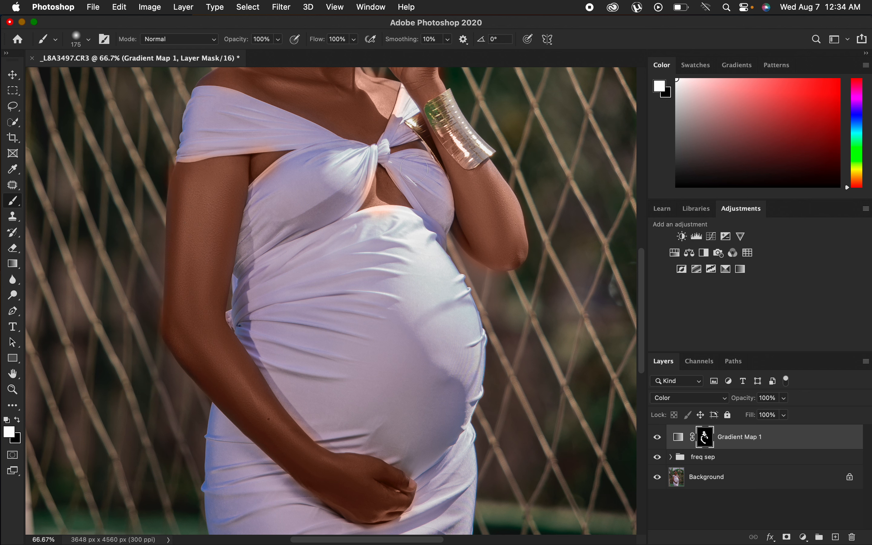
Continue painting white on the mask with a 175 px brush over the arms, face and forehead.
drag(452, 184, 452, 271)
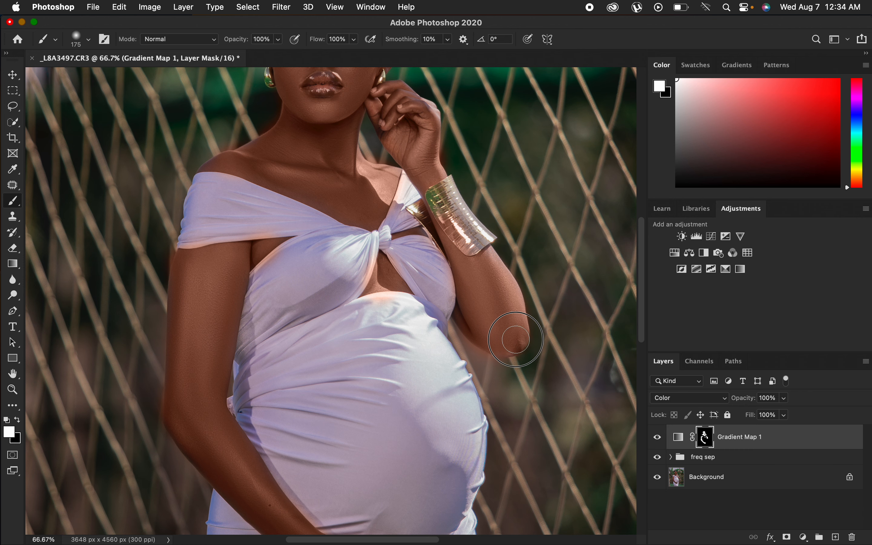
drag(402, 234, 410, 292)
drag(353, 198, 351, 221)
drag(351, 157, 356, 210)
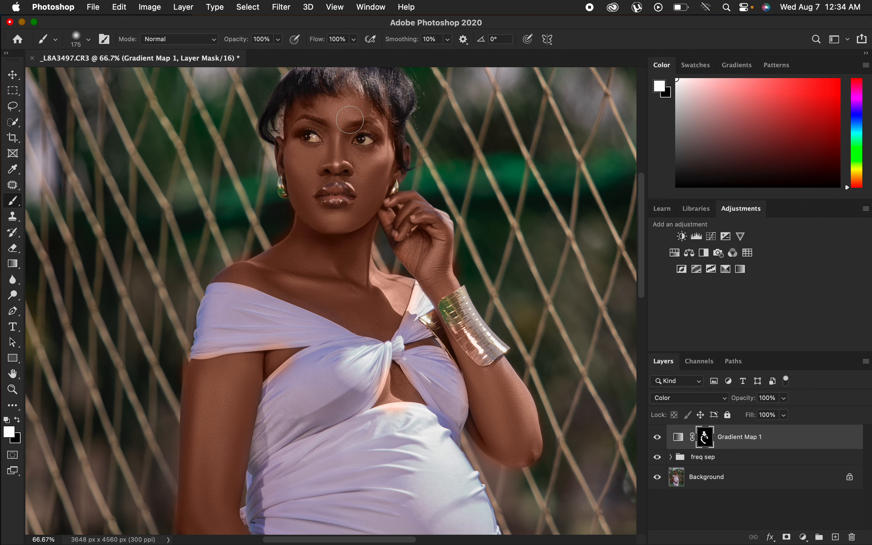
drag(343, 109, 355, 117)
mouse_move(429, 215)
mouse_down()
mouse_move(417, 204)
mouse_move(431, 233)
mouse_move(393, 238)
mouse_move(426, 246)
mouse_up()
Switch to black and paint the mask away from the dress edges, belly and background around the arms.
click(20, 420)
drag(298, 373, 278, 386)
mouse_move(271, 335)
mouse_down()
mouse_move(309, 337)
mouse_move(198, 352)
mouse_move(214, 336)
mouse_move(216, 314)
mouse_move(230, 309)
mouse_move(224, 304)
mouse_move(244, 304)
mouse_move(233, 288)
mouse_move(386, 359)
mouse_move(367, 402)
mouse_move(377, 413)
mouse_move(438, 403)
mouse_move(434, 387)
mouse_move(392, 347)
mouse_move(409, 330)
mouse_move(420, 289)
mouse_move(416, 334)
mouse_move(448, 373)
mouse_move(463, 416)
mouse_move(444, 362)
mouse_move(425, 365)
mouse_move(448, 366)
mouse_up()
mouse_move(464, 333)
mouse_down()
mouse_move(478, 353)
mouse_move(487, 349)
mouse_move(468, 332)
mouse_move(482, 355)
mouse_move(468, 317)
mouse_up()
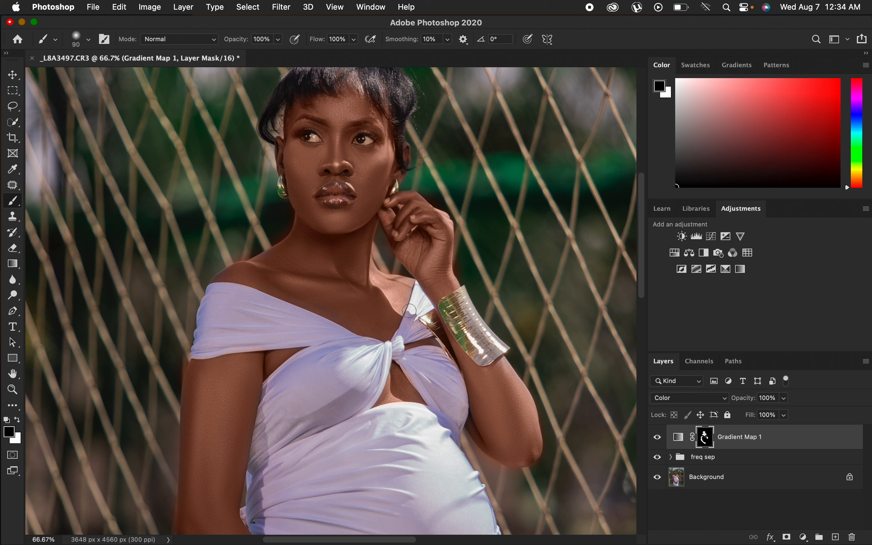
drag(427, 159, 422, 172)
drag(383, 421, 420, 194)
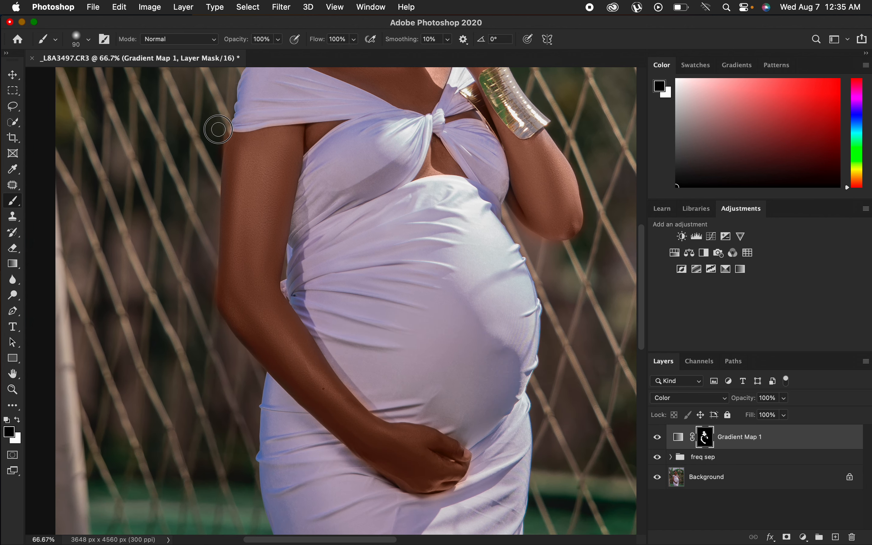
mouse_move(218, 129)
mouse_down()
mouse_move(202, 233)
mouse_move(209, 315)
mouse_move(224, 345)
mouse_up()
drag(367, 385, 352, 381)
mouse_move(472, 480)
mouse_down()
mouse_move(416, 502)
mouse_move(438, 498)
mouse_move(373, 483)
mouse_move(337, 454)
mouse_up()
Refine the mask along the shoulder, neck and arm edges, alternating between black and white strokes.
key(super+minus)
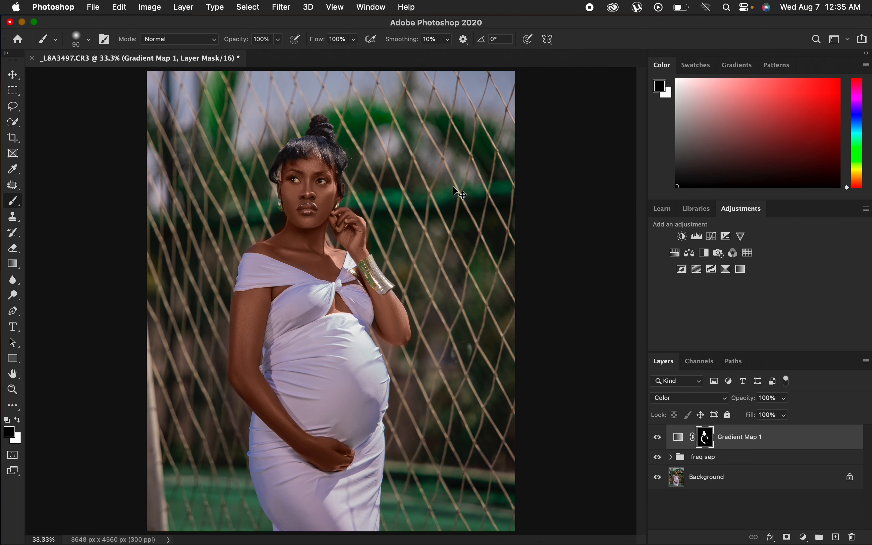
key(super+equal)
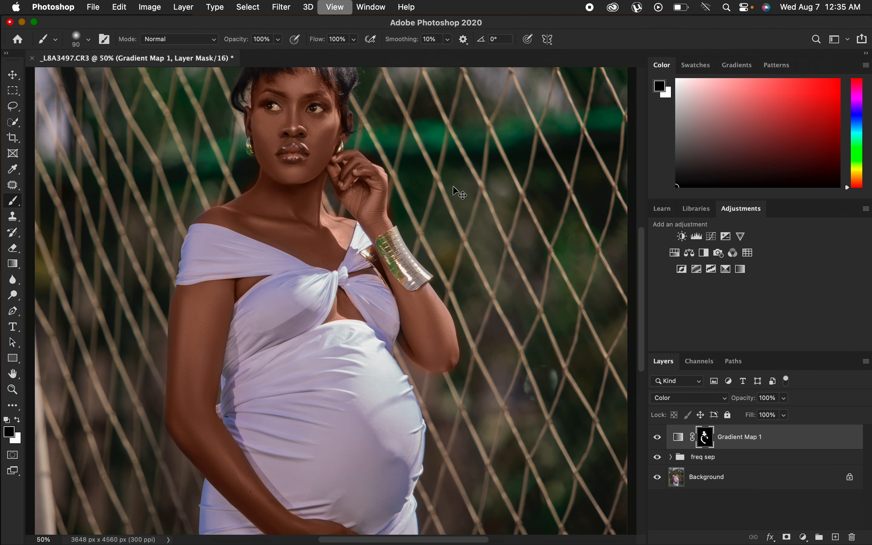
mouse_move(222, 161)
mouse_down()
mouse_move(233, 135)
mouse_move(225, 158)
mouse_move(233, 147)
mouse_move(152, 196)
mouse_up()
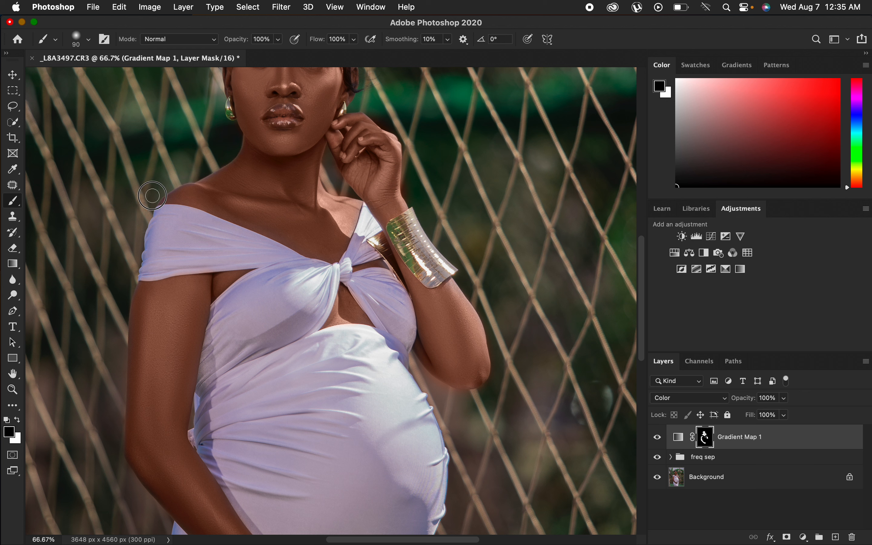
drag(328, 171, 341, 188)
mouse_move(286, 118)
mouse_down()
mouse_move(275, 115)
mouse_move(284, 114)
mouse_up()
drag(424, 136, 433, 204)
key(x)
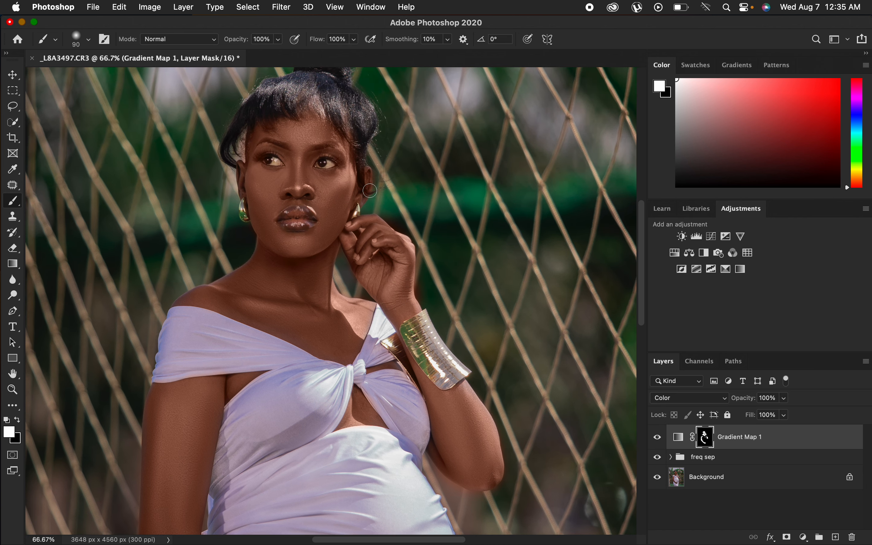
key(x)
drag(381, 179, 383, 184)
key(x)
key(x)
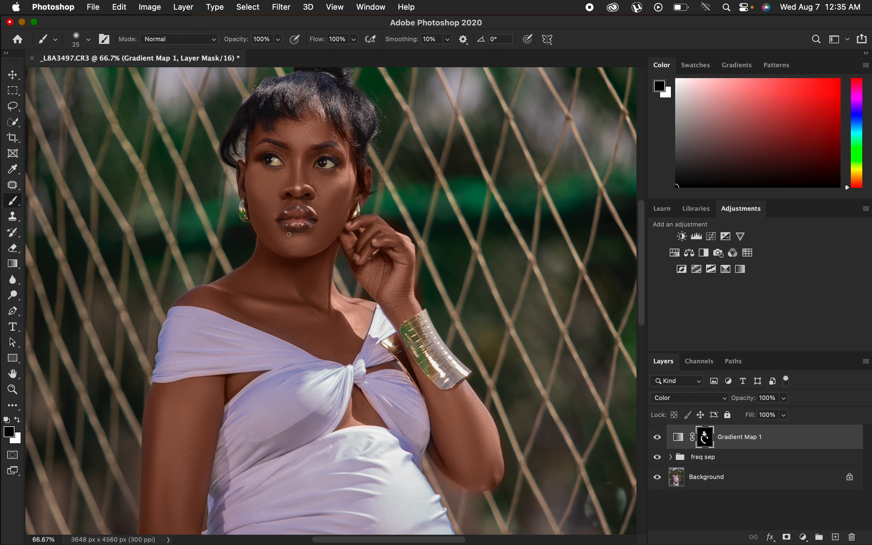
Toggle the Gradient Map layer off and on to compare, then lower its opacity to 77%.
key(super+minus)
key(super+minus)
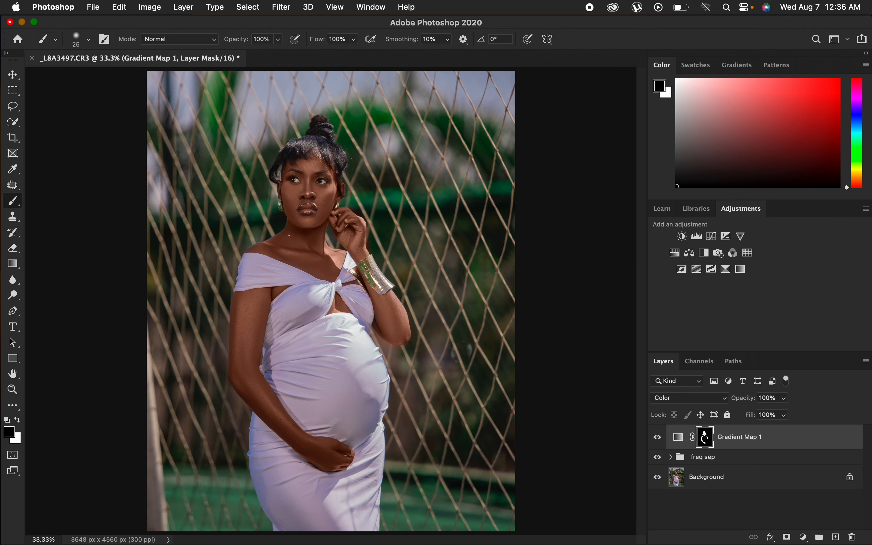
click(659, 439)
click(660, 440)
click(788, 400)
drag(781, 417, 777, 420)
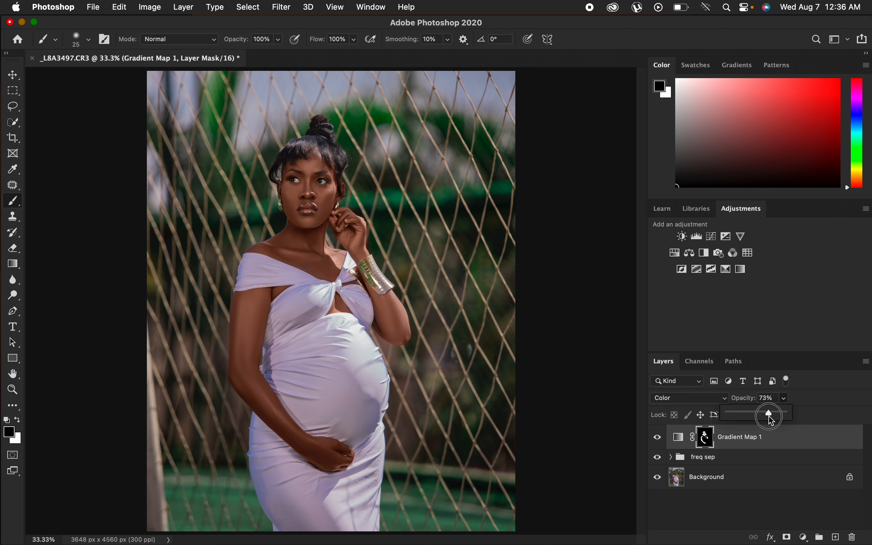
drag(772, 420, 771, 422)
drag(770, 418, 772, 415)
click(378, 285)
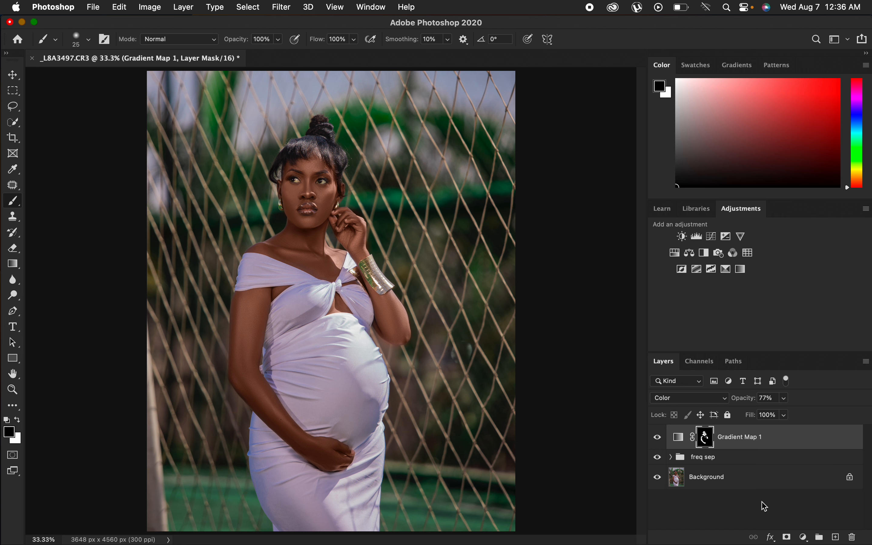
Add a Selective Color adjustment layer and set Blacks to Yellow -5 and Black +4.
click(806, 538)
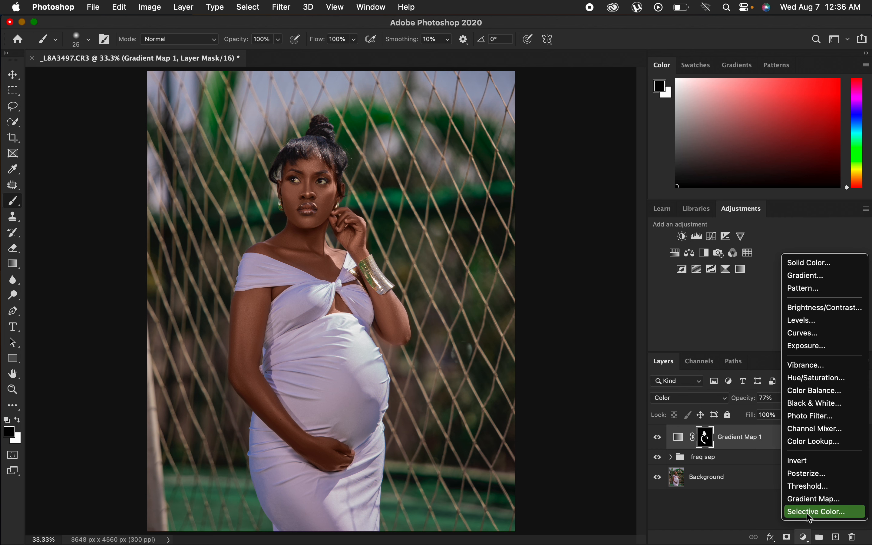
click(817, 513)
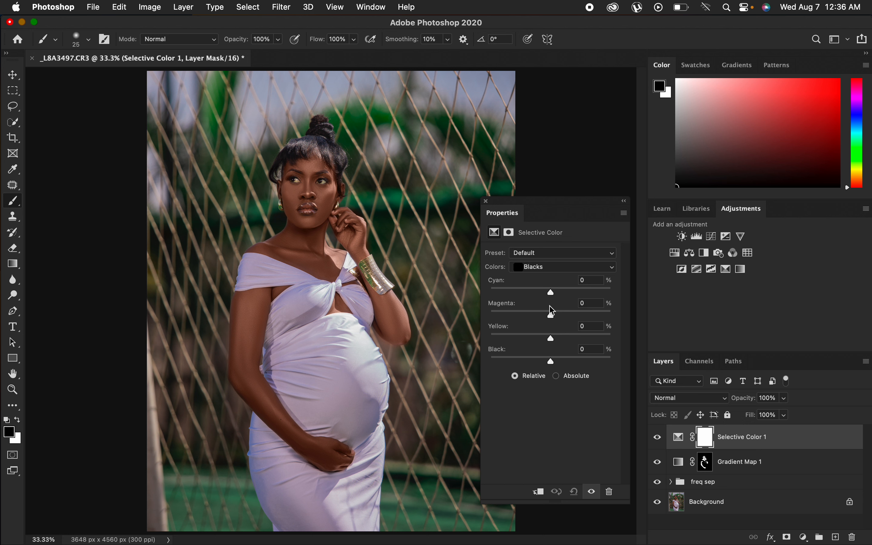
drag(553, 360, 555, 362)
drag(554, 342, 552, 345)
key(super+minus)
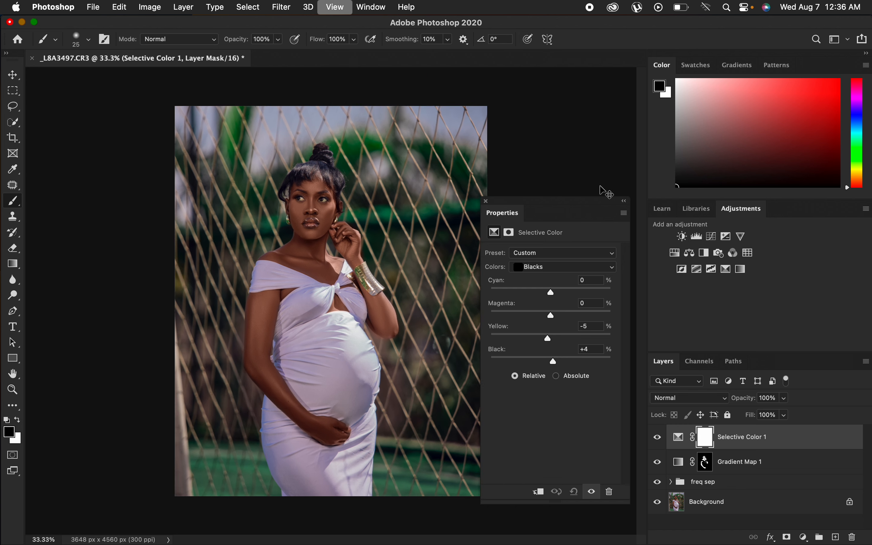
key(super+plus)
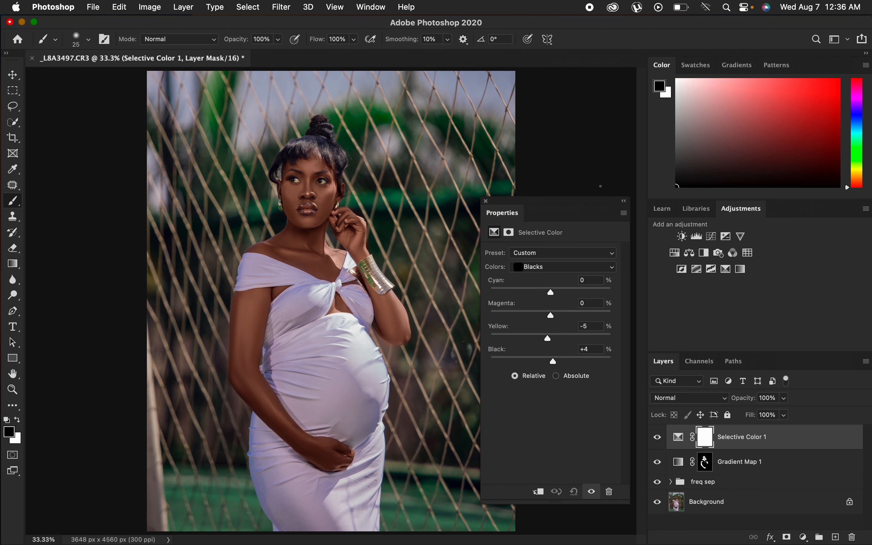
Set the Selective Color Whites to Cyan +81, Magenta -82, Yellow -100 and Black +6.
click(560, 267)
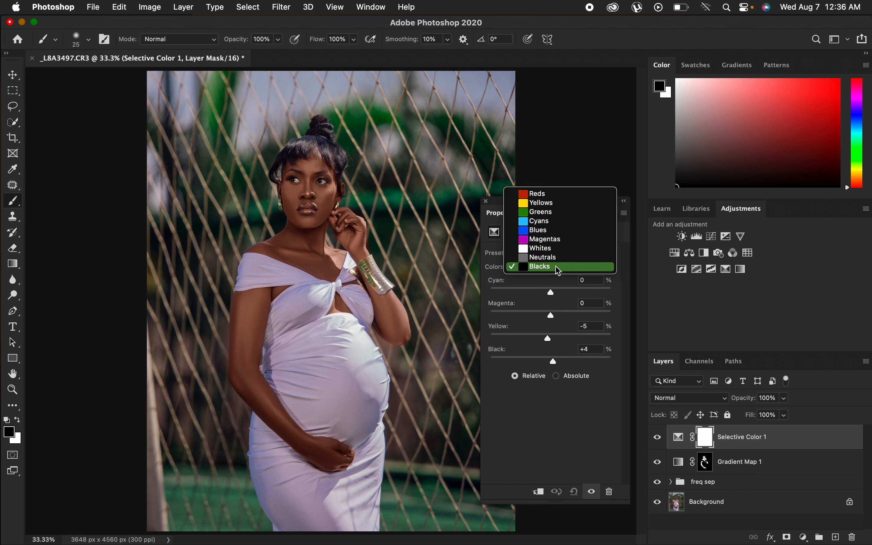
click(557, 249)
drag(552, 316, 493, 345)
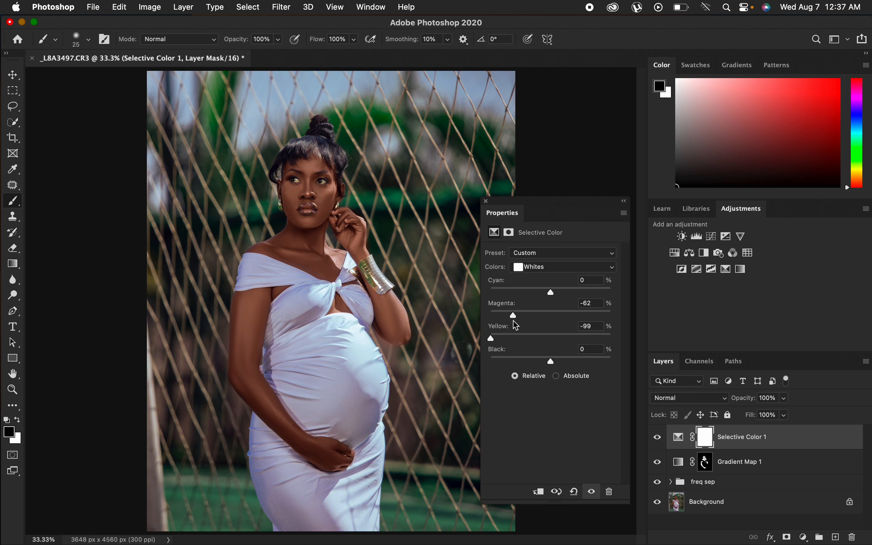
click(489, 340)
click(489, 342)
drag(509, 316, 504, 318)
drag(554, 295, 600, 294)
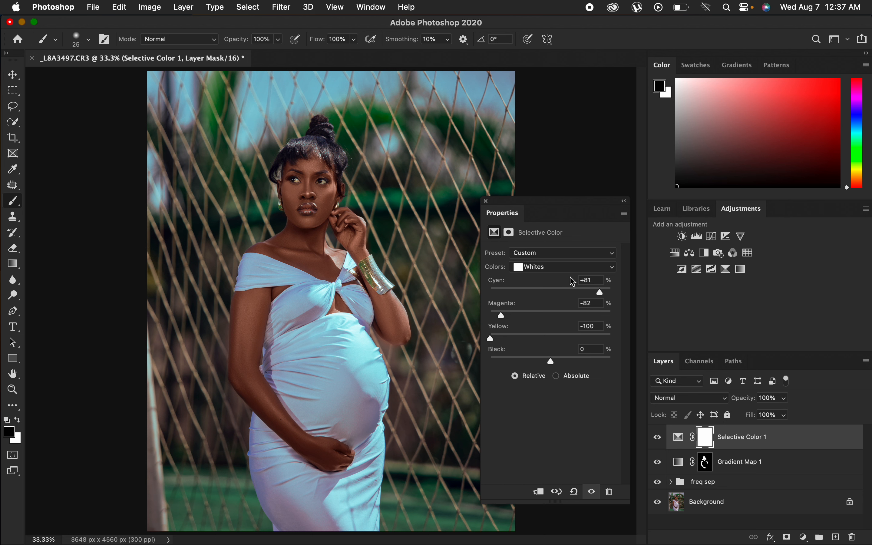
mouse_move(555, 357)
mouse_down()
mouse_move(584, 366)
mouse_move(557, 365)
mouse_up()
Add a Hue/Saturation adjustment layer in Multiply mode at 1% opacity with Lightness -6.
click(806, 538)
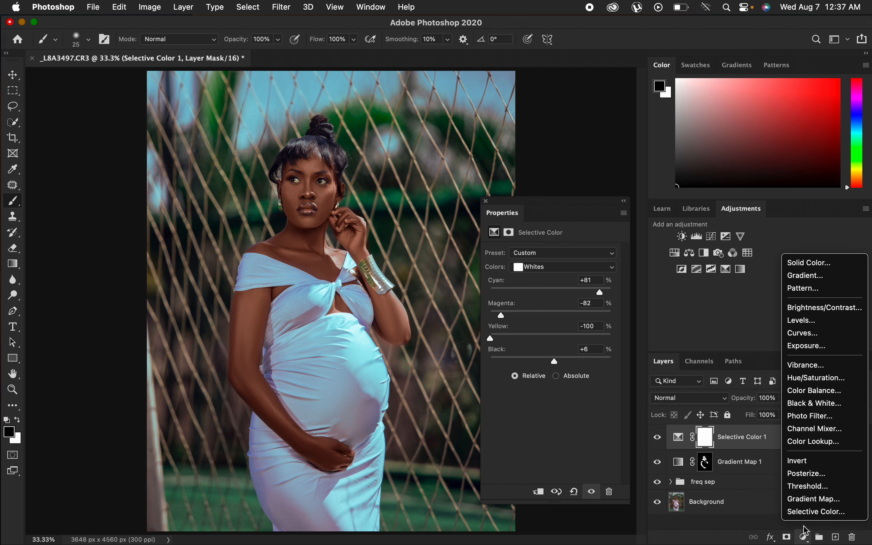
click(804, 382)
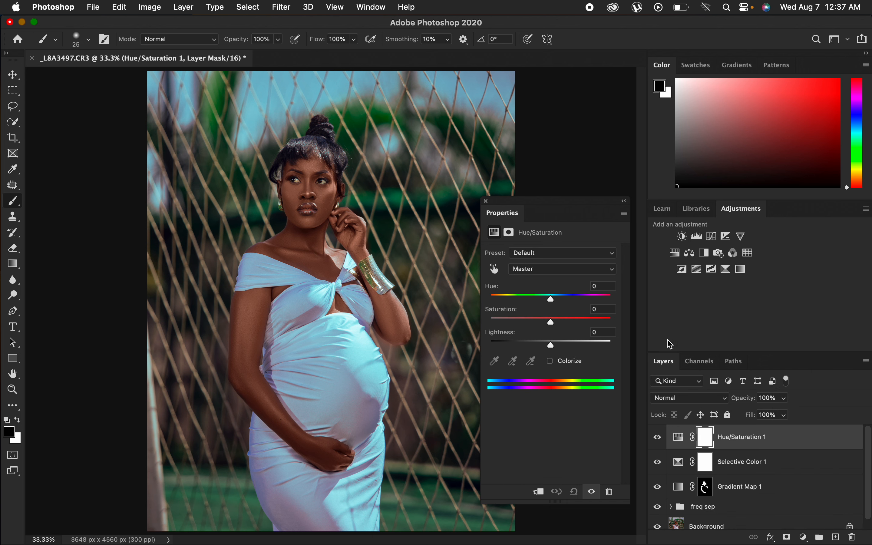
click(702, 401)
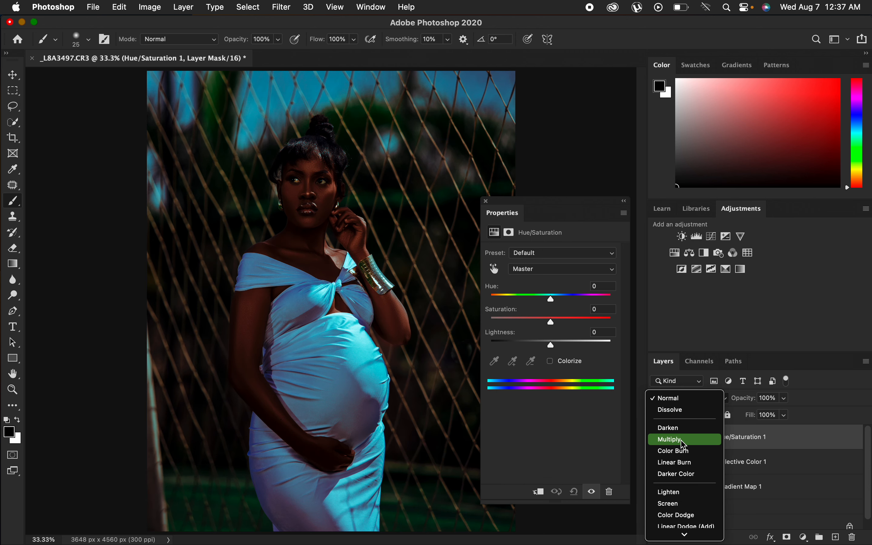
click(686, 441)
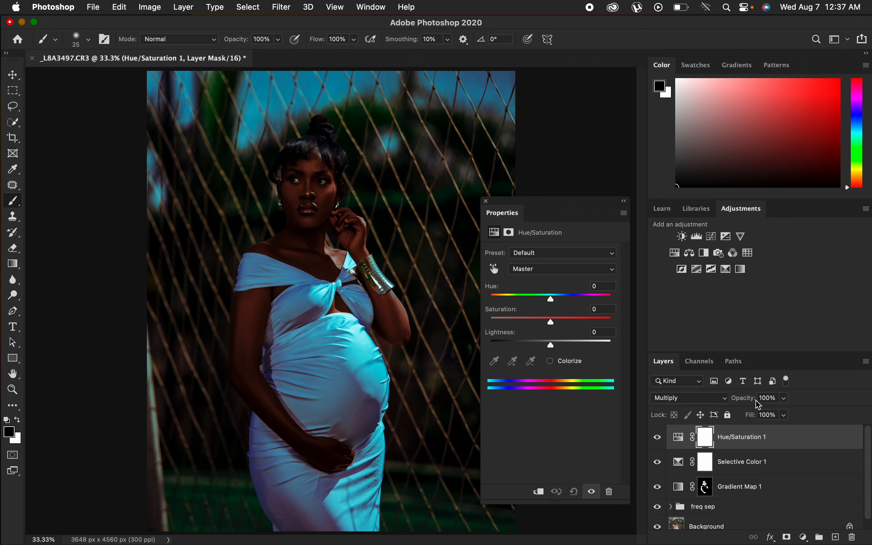
drag(748, 400, 678, 404)
drag(745, 403, 745, 404)
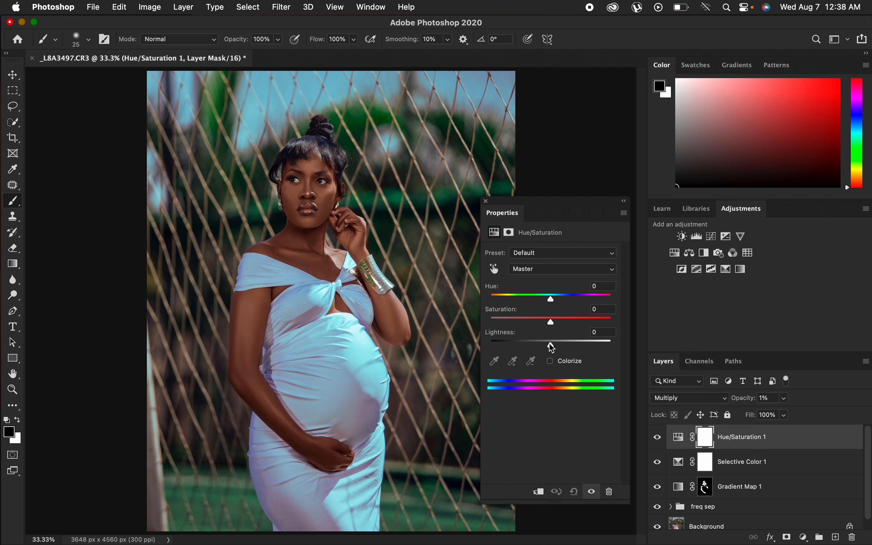
mouse_move(552, 348)
mouse_down()
mouse_move(542, 353)
mouse_move(549, 352)
mouse_up()
Add a second Hue/Saturation layer, set its Reds Lightness to -5, and close the Properties panel.
click(804, 538)
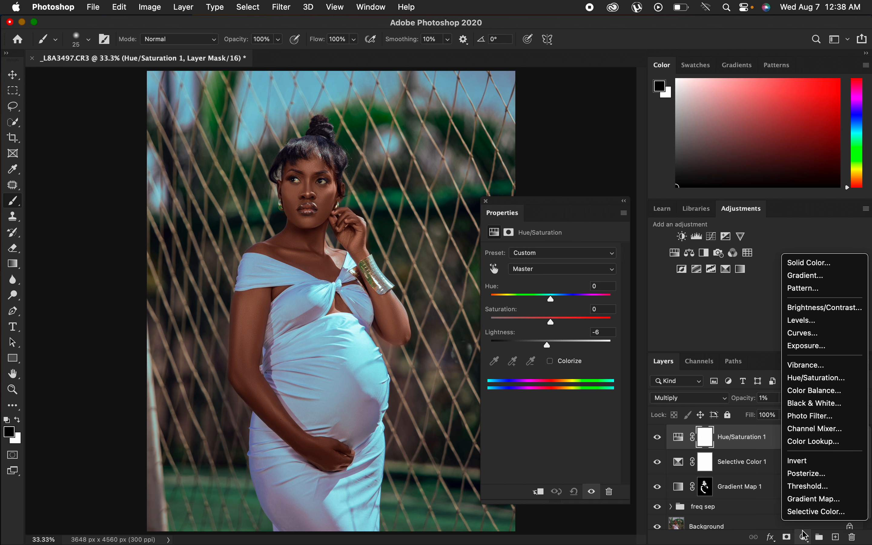
click(808, 383)
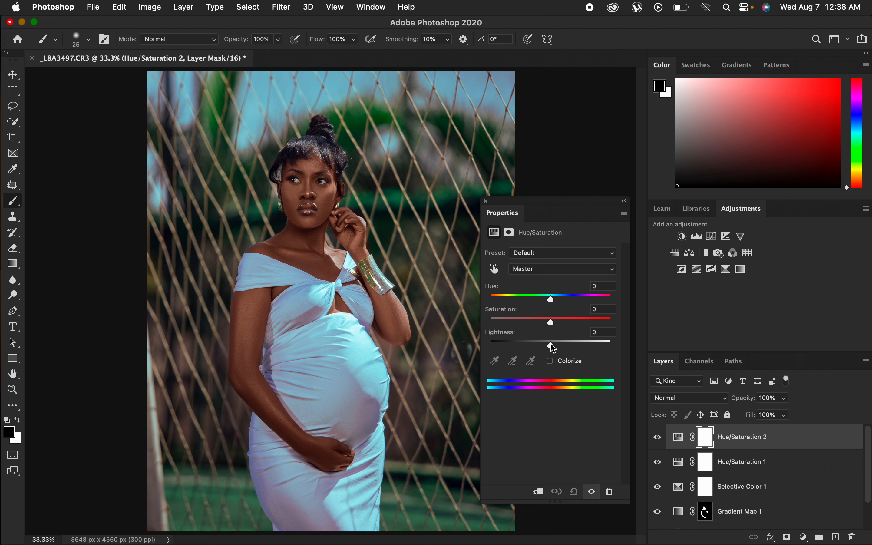
click(552, 271)
click(550, 284)
mouse_move(552, 348)
mouse_down()
mouse_move(538, 347)
mouse_move(551, 349)
mouse_up()
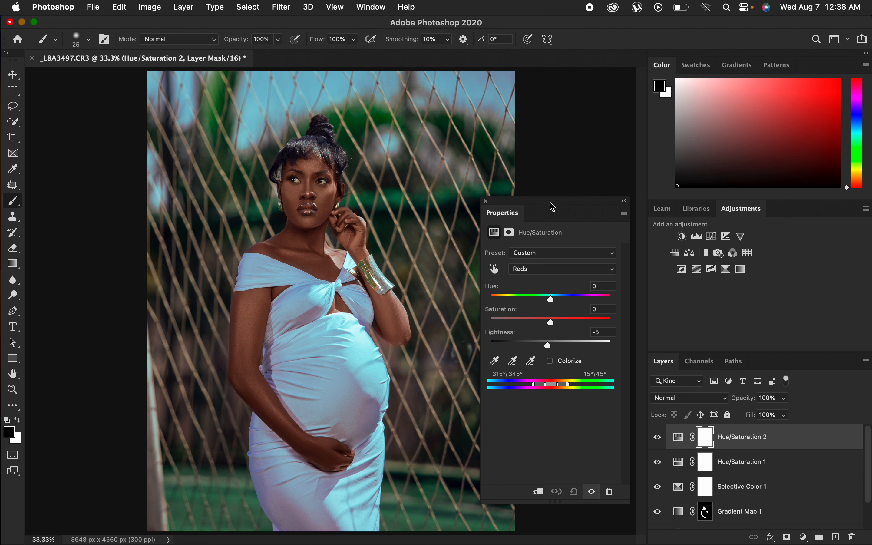
click(486, 201)
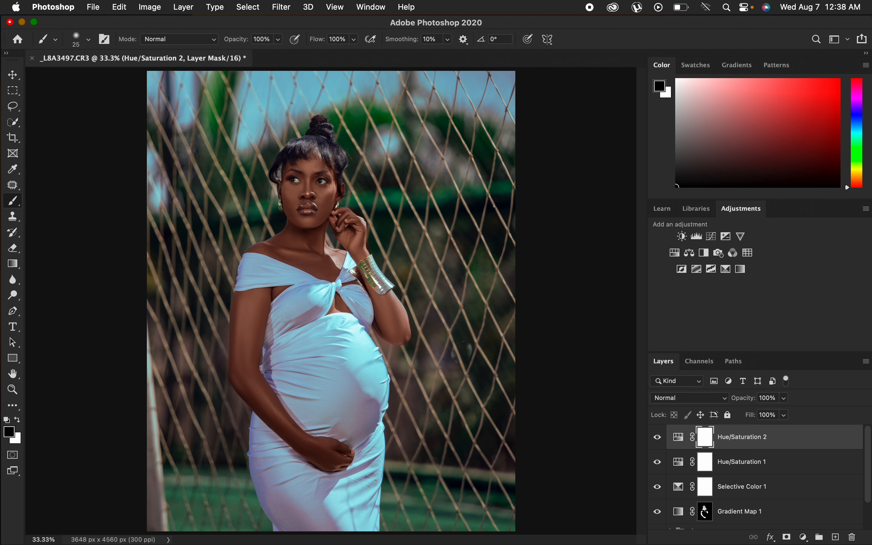
Add a second Selective Color adjustment layer and set its Cyans to Black +100 and Cyan +96.
key(super+minus)
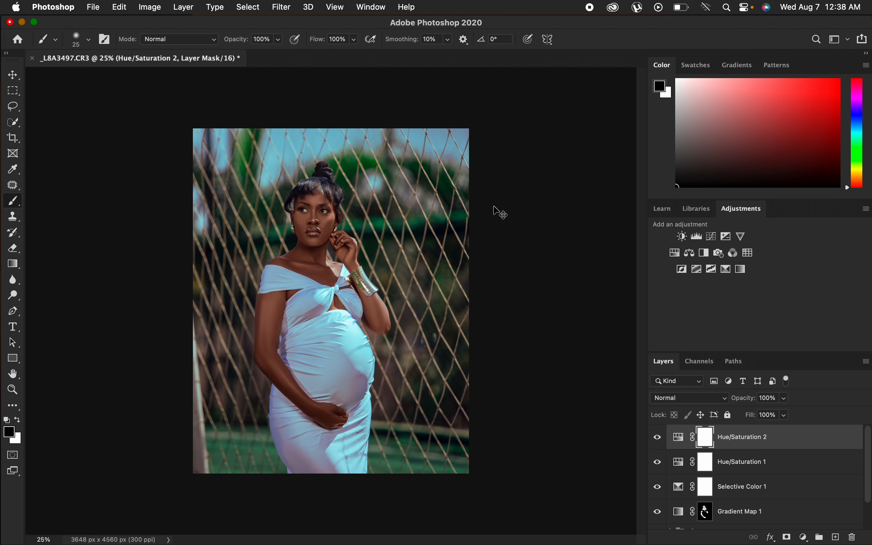
key(super+equal)
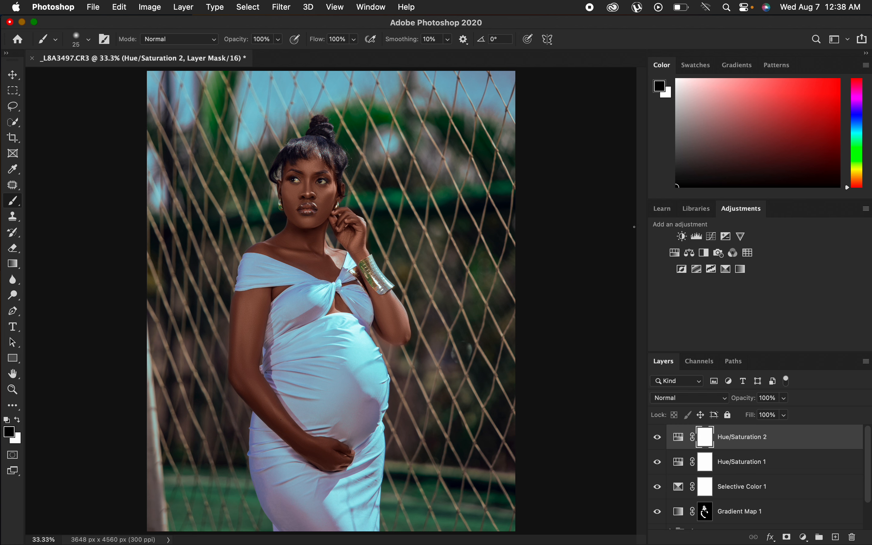
click(805, 537)
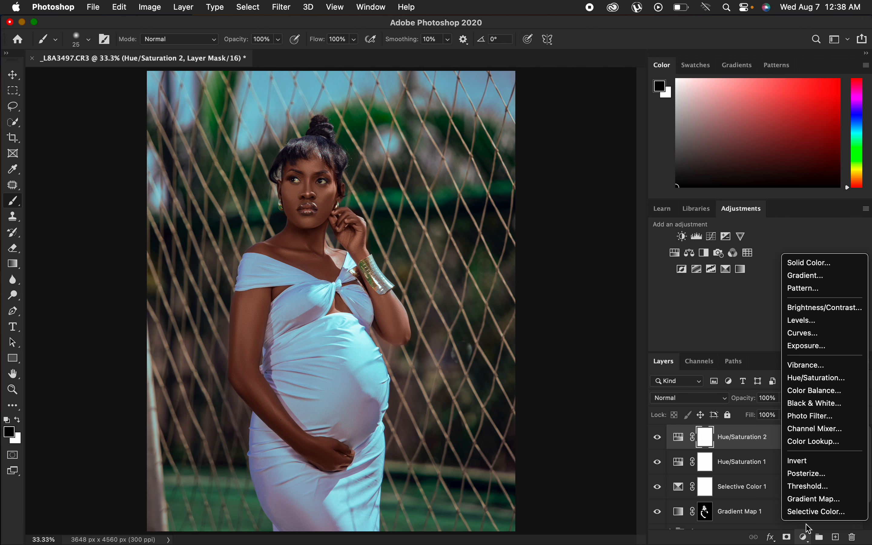
click(818, 512)
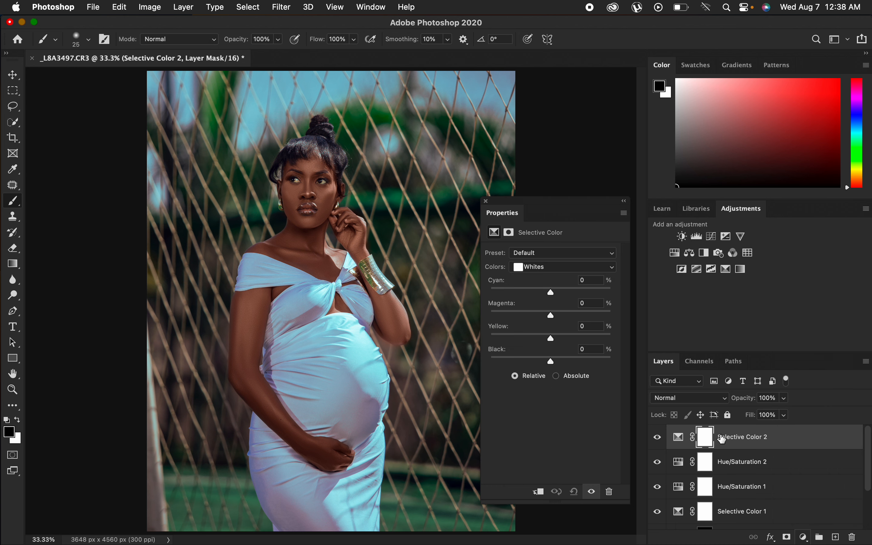
click(547, 271)
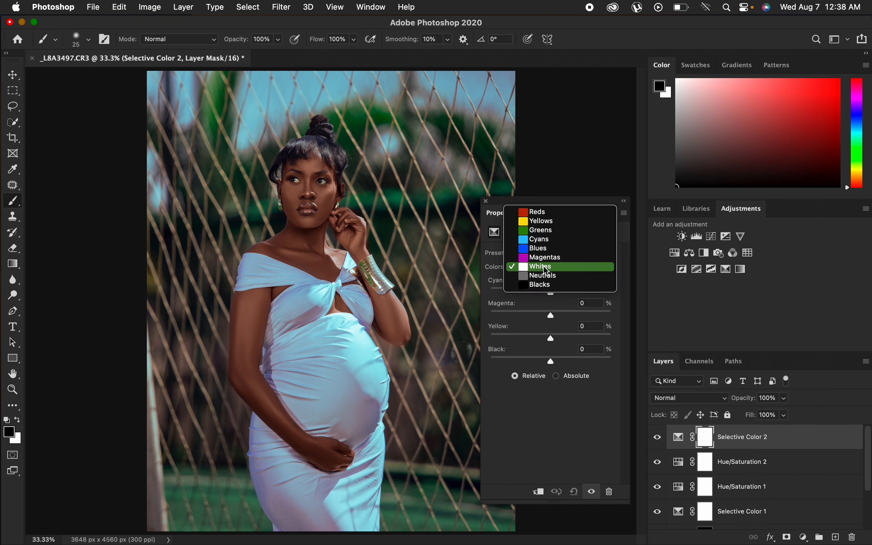
click(543, 241)
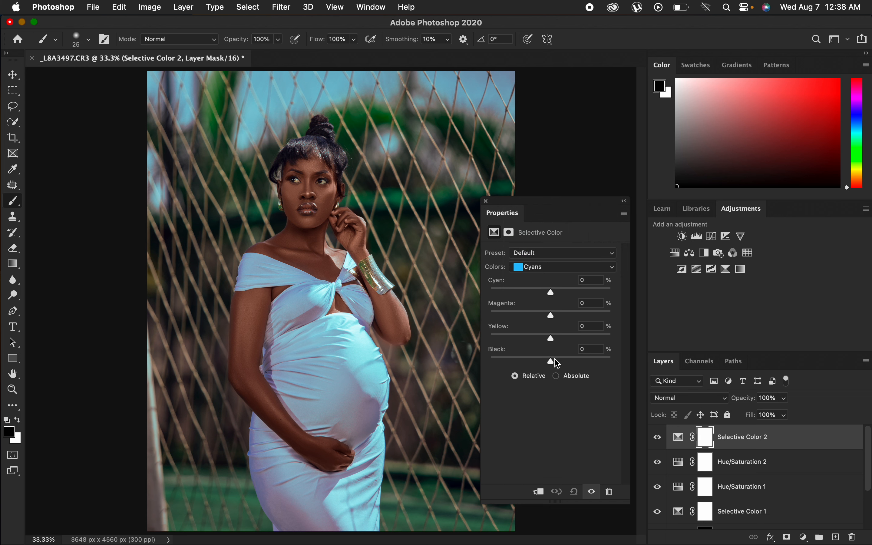
drag(553, 361, 646, 375)
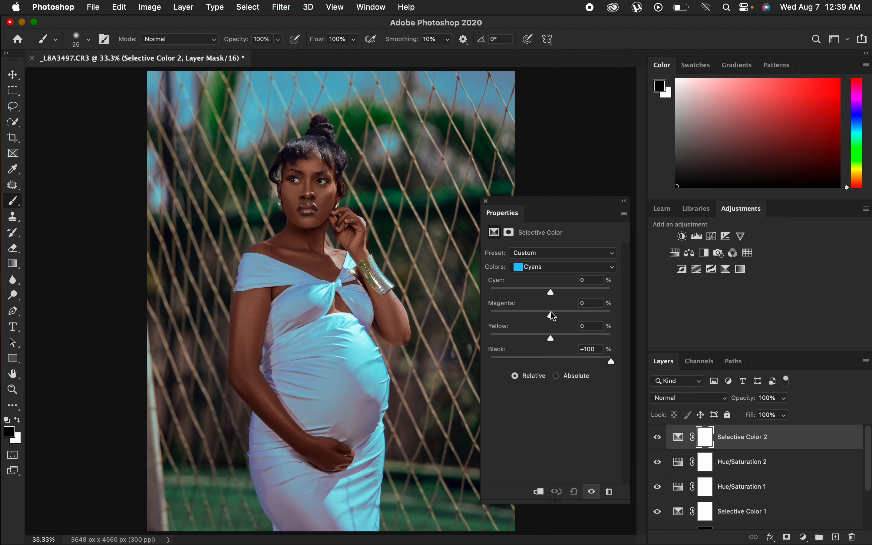
drag(551, 292, 614, 306)
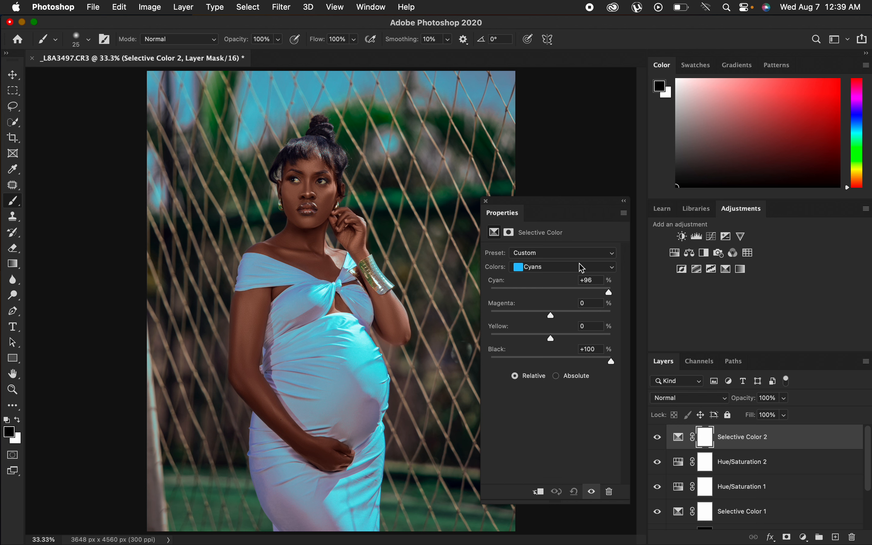
Set the Selective Color Blues Black to +79 and close the Properties panel.
click(538, 275)
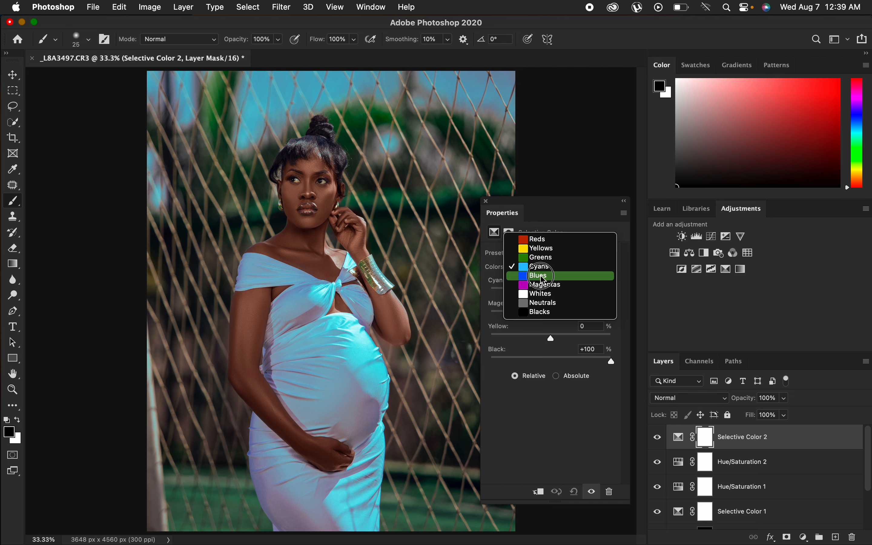
click(540, 283)
drag(554, 361, 601, 368)
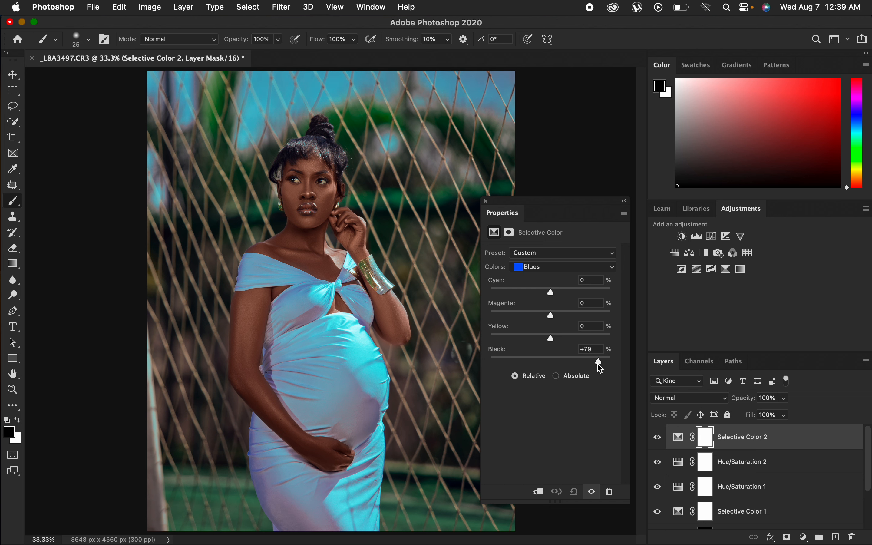
click(487, 201)
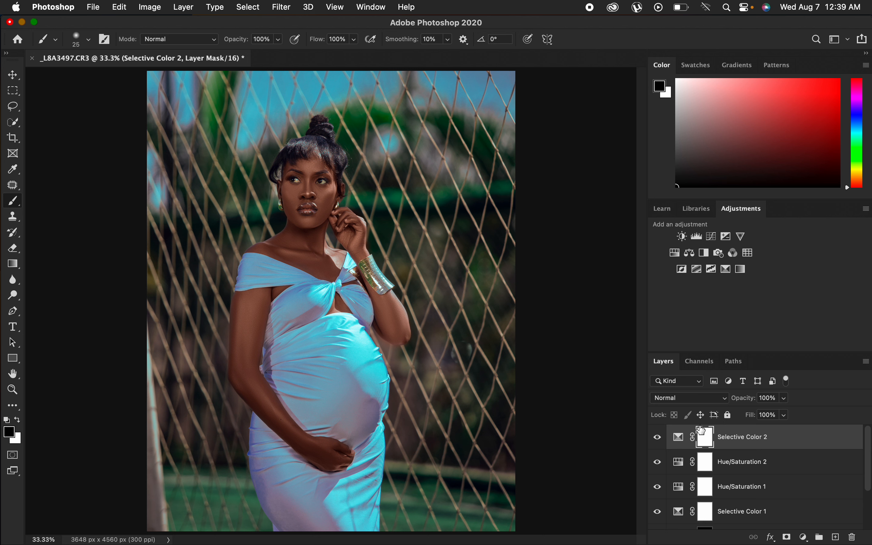
Invert the Selective Color 2 mask and paint white across the top of the background with a 700 px brush.
key(super+i)
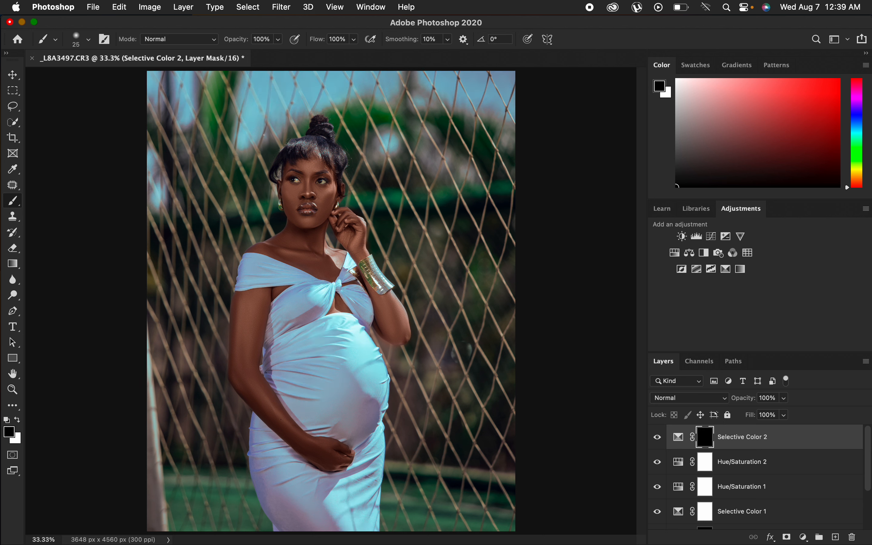
click(17, 421)
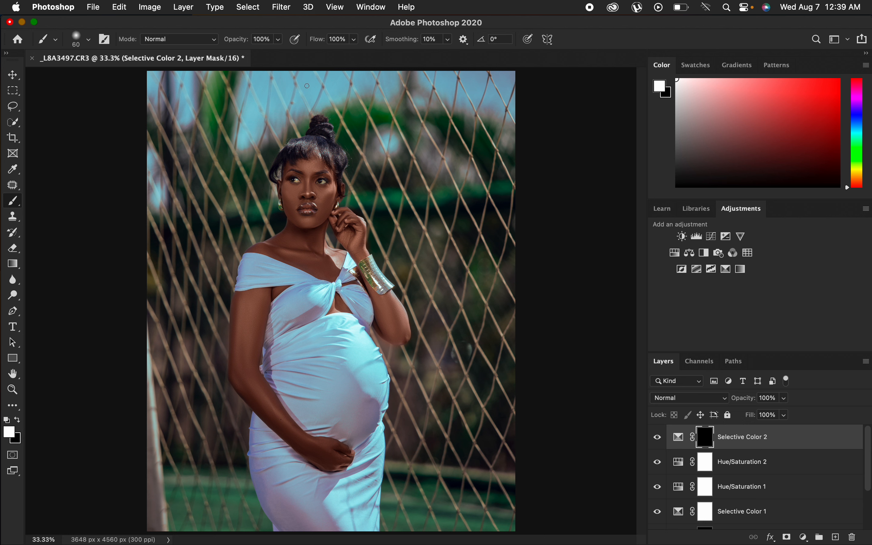
key(bracketright)
key(bracketright)
key(bracketright)
key(bracketright)
key(bracketright)
key(bracketright)
key(bracketright)
key(bracketright)
key(bracketright)
mouse_move(269, 112)
mouse_down()
mouse_move(251, 112)
mouse_move(299, 87)
mouse_move(344, 89)
mouse_move(328, 100)
mouse_move(344, 88)
mouse_move(463, 93)
mouse_up()
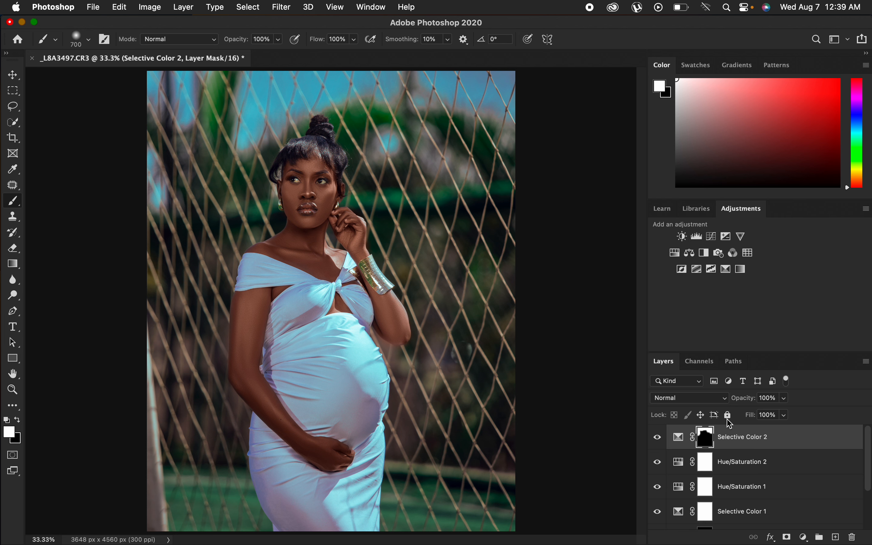
Add a Hue/Saturation adjustment layer with Saturation -78 and close the Properties panel.
click(806, 538)
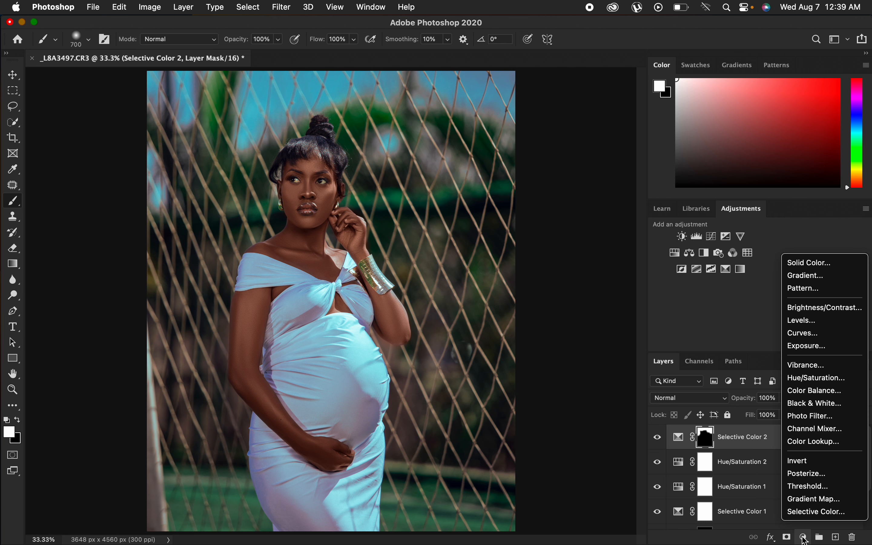
click(816, 379)
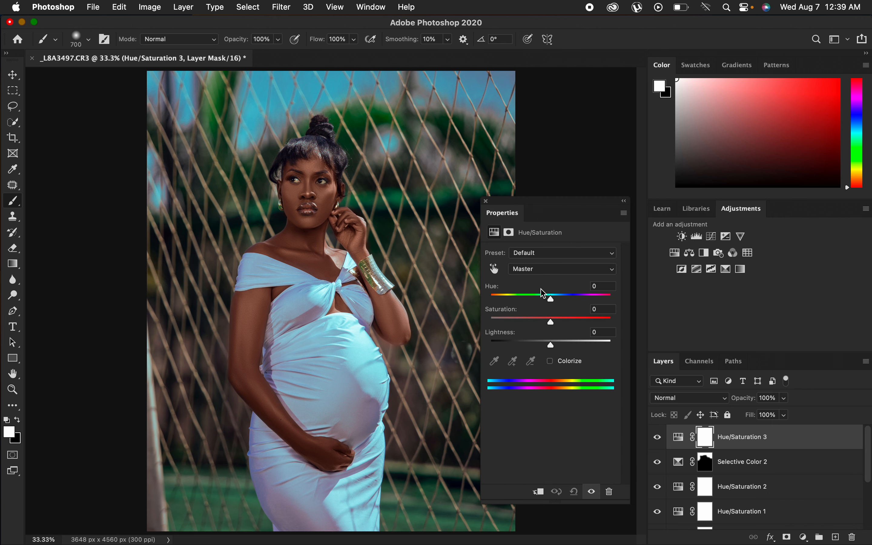
drag(548, 319, 504, 326)
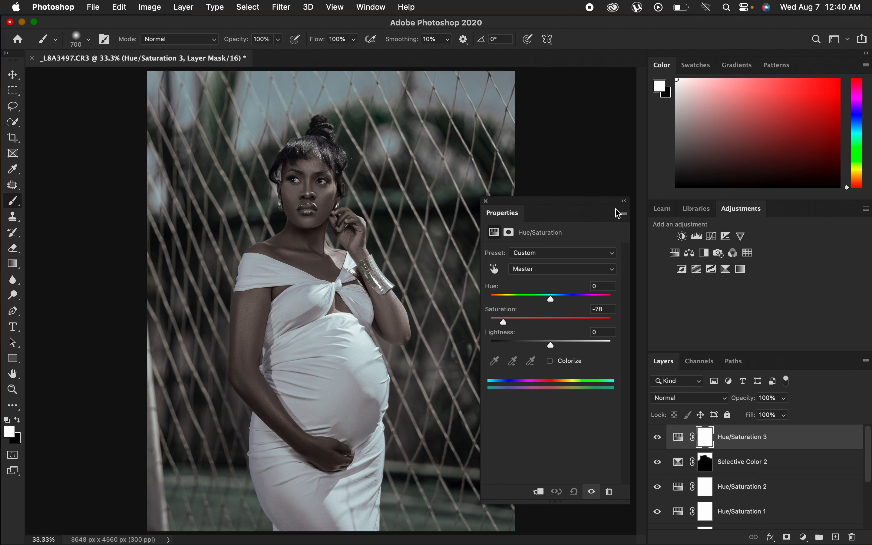
click(488, 202)
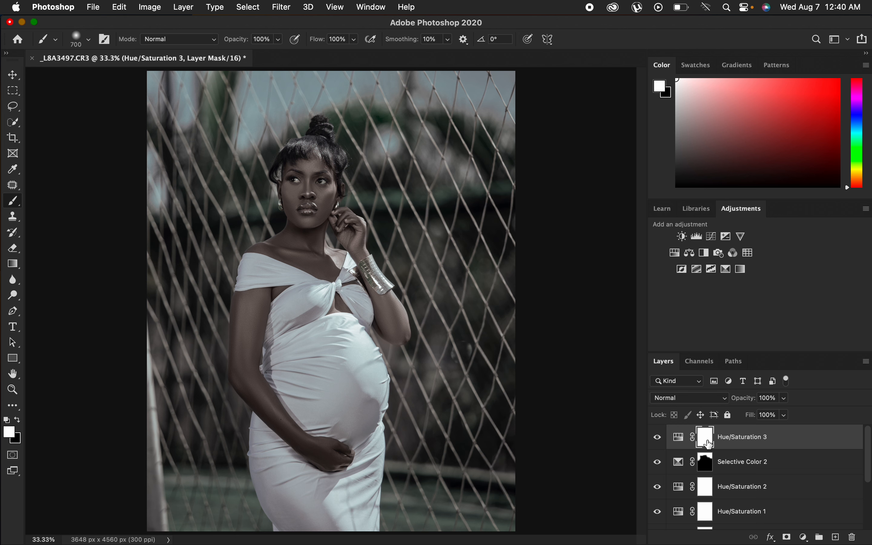
Invert the Hue/Saturation 3 mask and paint white over the whites of both eyes with a small brush.
key(super+i)
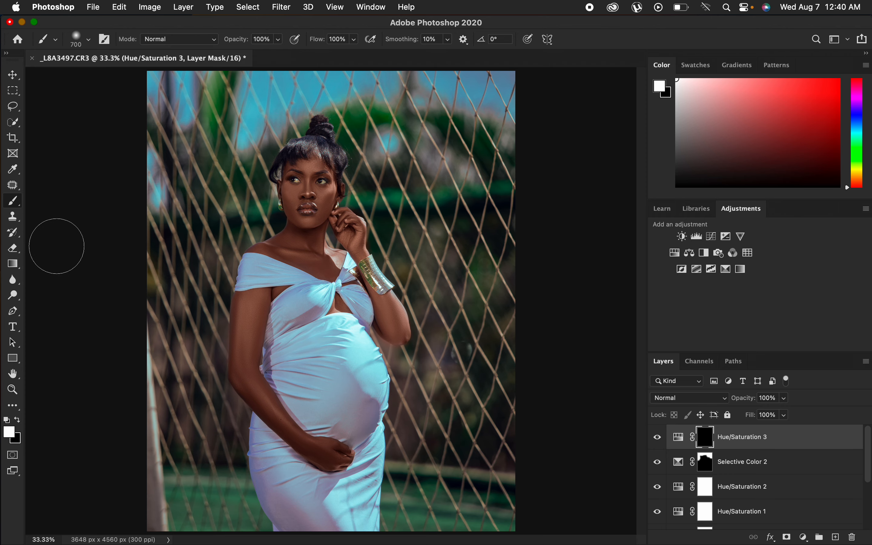
key(super+equal)
key(super+equal)
key(super+equal)
key(super+equal)
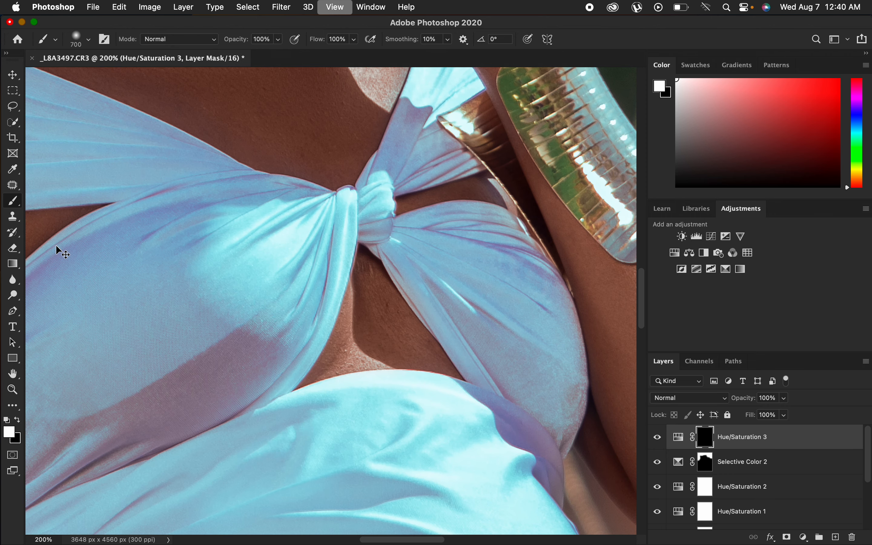
key(space)
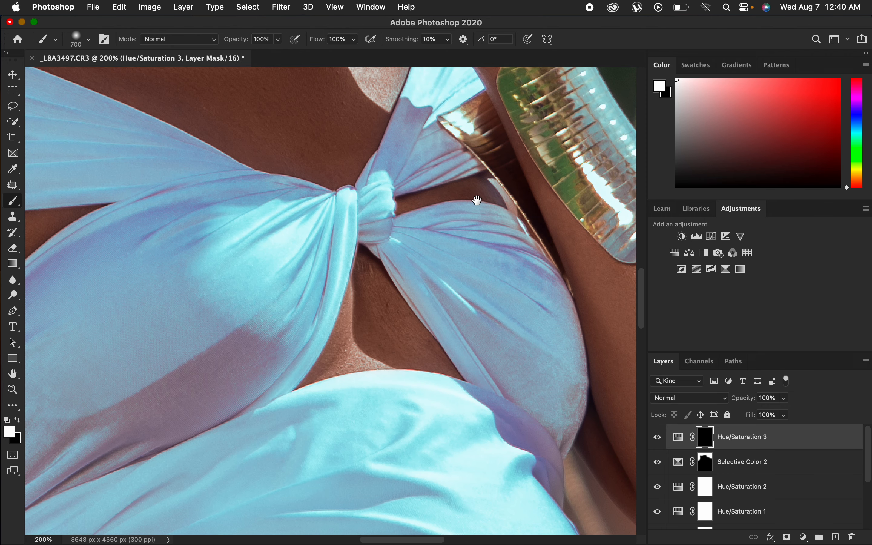
drag(438, 173, 489, 405)
drag(406, 133, 439, 300)
drag(405, 97, 432, 312)
key(bracketleft)
key(bracketleft)
key(bracketleft)
key(bracketleft)
key(bracketleft)
key(bracketleft)
key(bracketleft)
key(bracketleft)
key(bracketleft)
key(bracketleft)
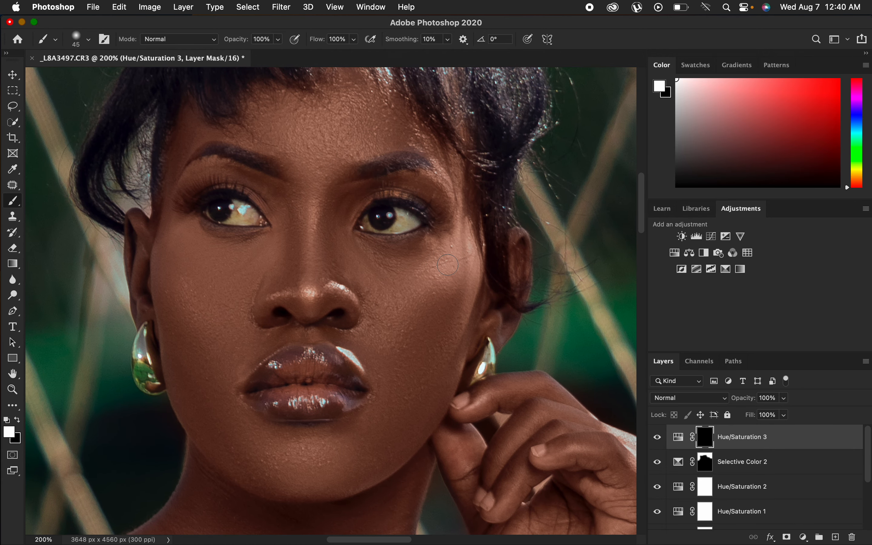
mouse_move(402, 218)
mouse_down()
mouse_move(372, 220)
mouse_move(410, 217)
mouse_move(402, 212)
mouse_up()
key(bracketleft)
key(bracketleft)
mouse_move(241, 208)
mouse_down()
mouse_move(239, 216)
mouse_move(248, 215)
mouse_move(210, 207)
mouse_move(249, 214)
mouse_move(227, 213)
mouse_up()
Compare the retouched image with the original Background layer shown on its own.
key(super+minus)
key(super+minus)
key(super+minus)
key(super+minus)
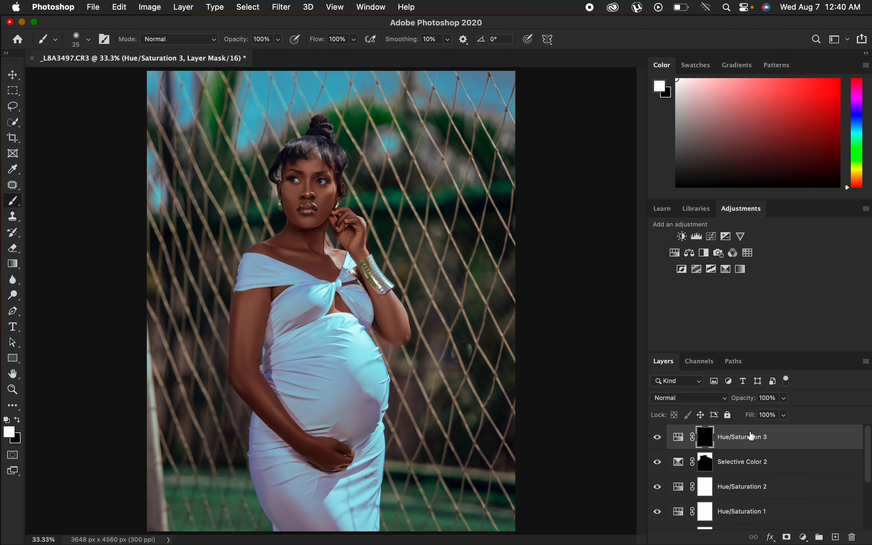
drag(870, 465, 870, 512)
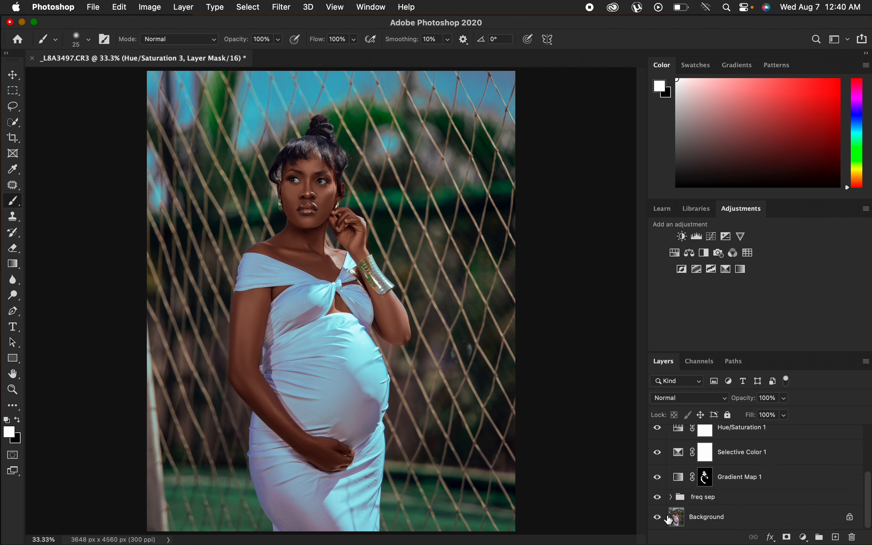
alt+click(658, 517)
alt+click(659, 516)
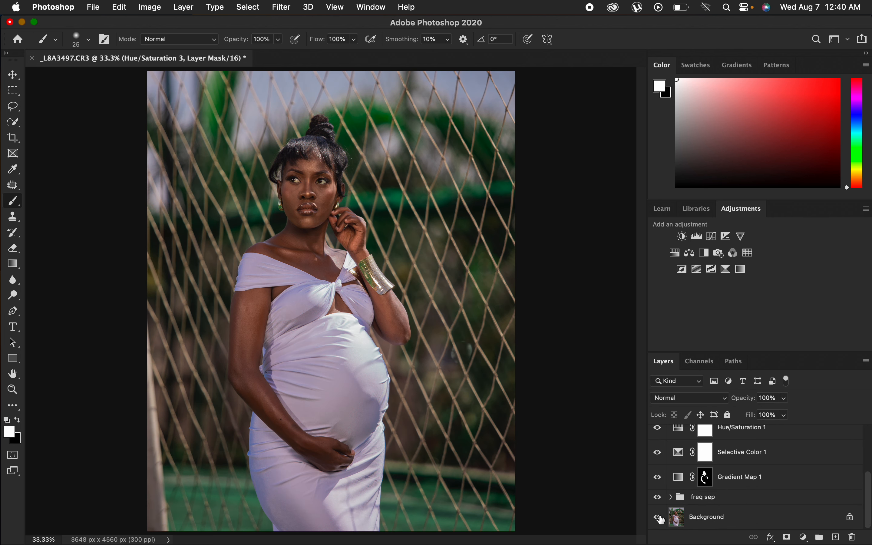
alt+click(660, 517)
alt+click(660, 516)
alt+click(660, 518)
alt+click(661, 518)
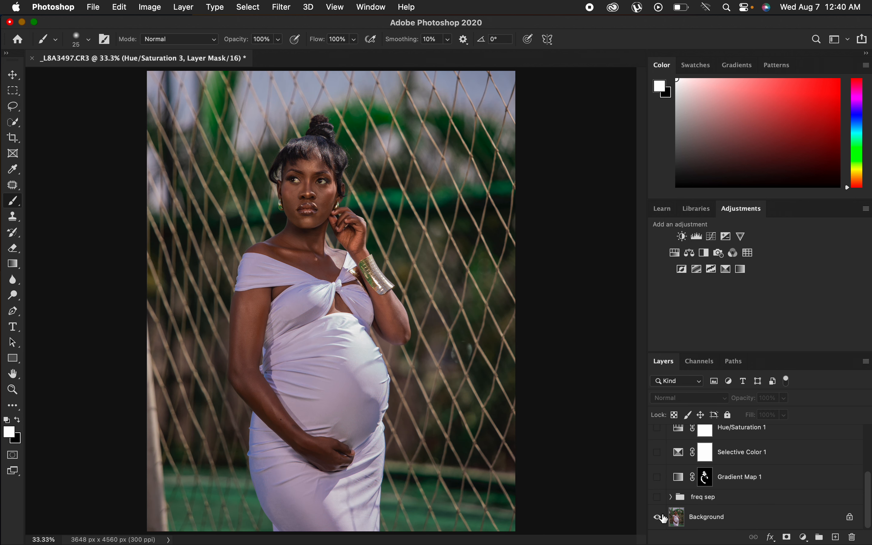
alt+click(661, 518)
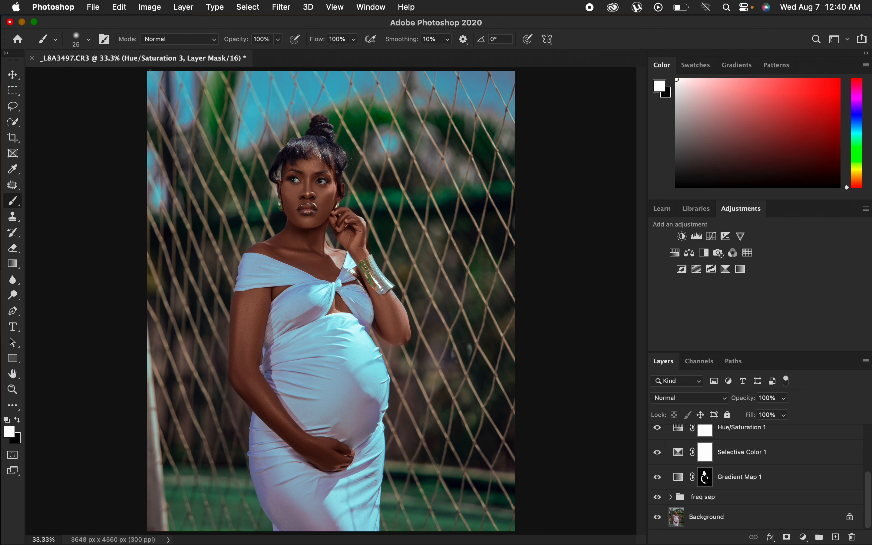
Try to export the image as a 100% quality JPG with Bicubic Sharper resampling and an embedded colour profile.
click(94, 7)
mouse_move(180, 169)
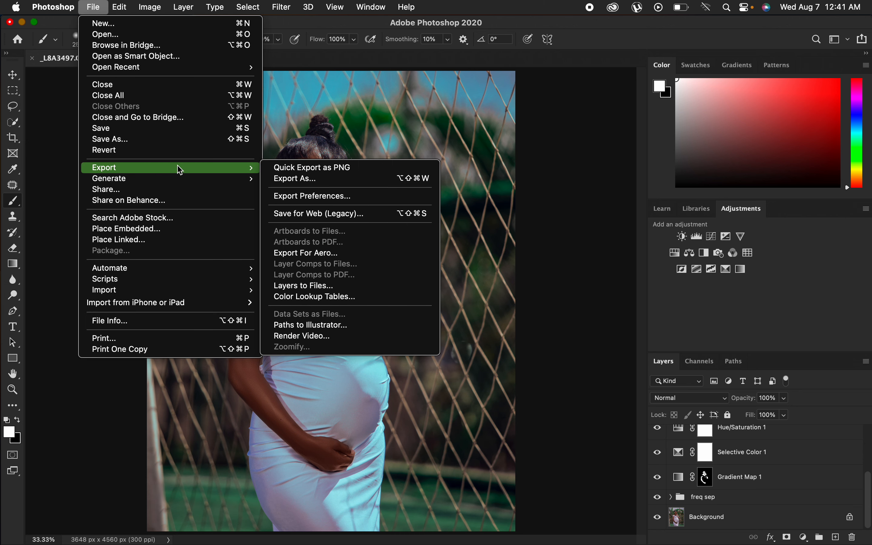
click(327, 178)
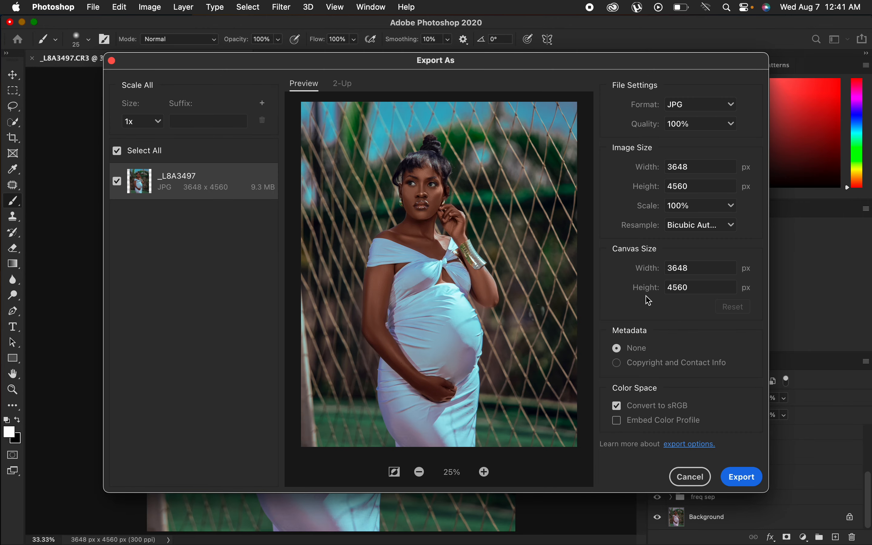
click(697, 111)
click(696, 109)
click(707, 226)
click(713, 275)
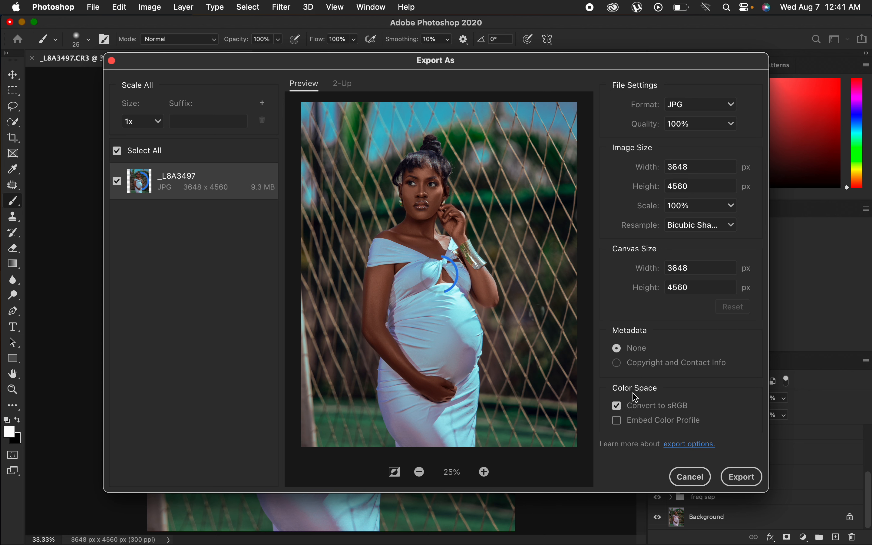
click(621, 424)
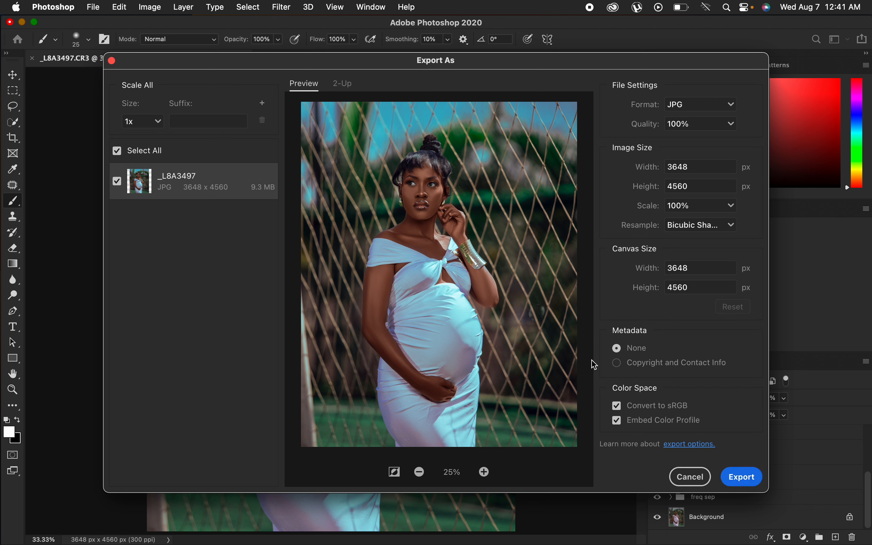
click(743, 477)
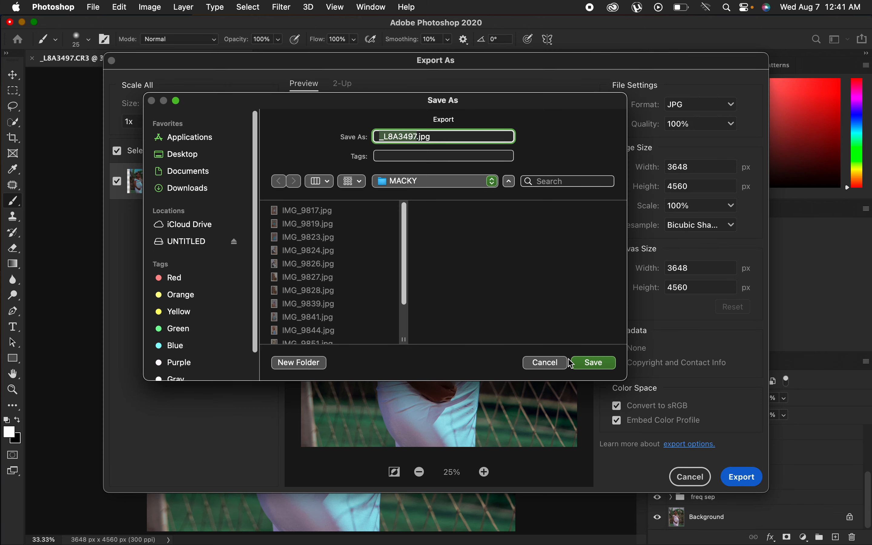
click(546, 363)
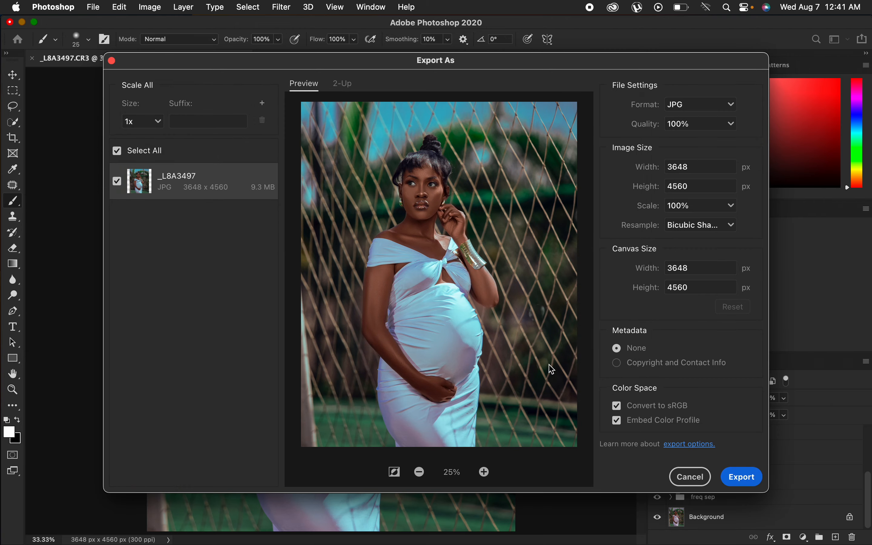
click(690, 478)
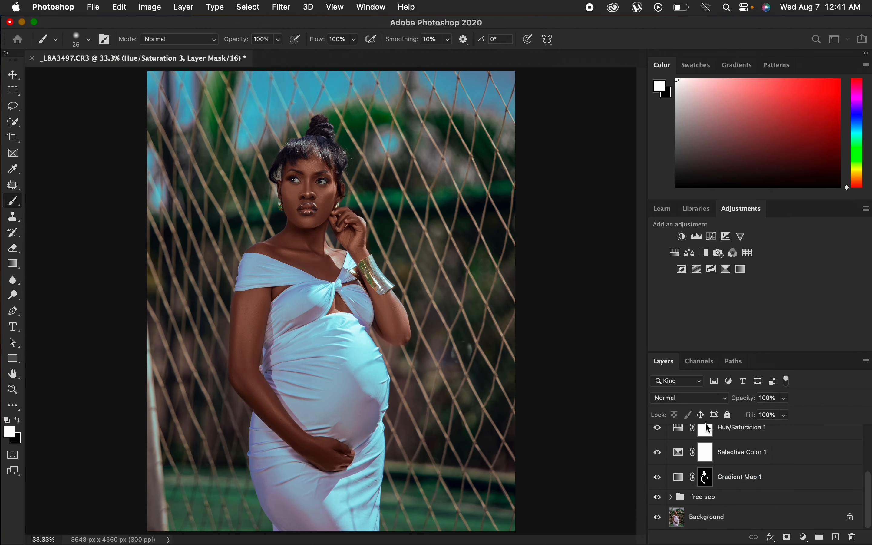